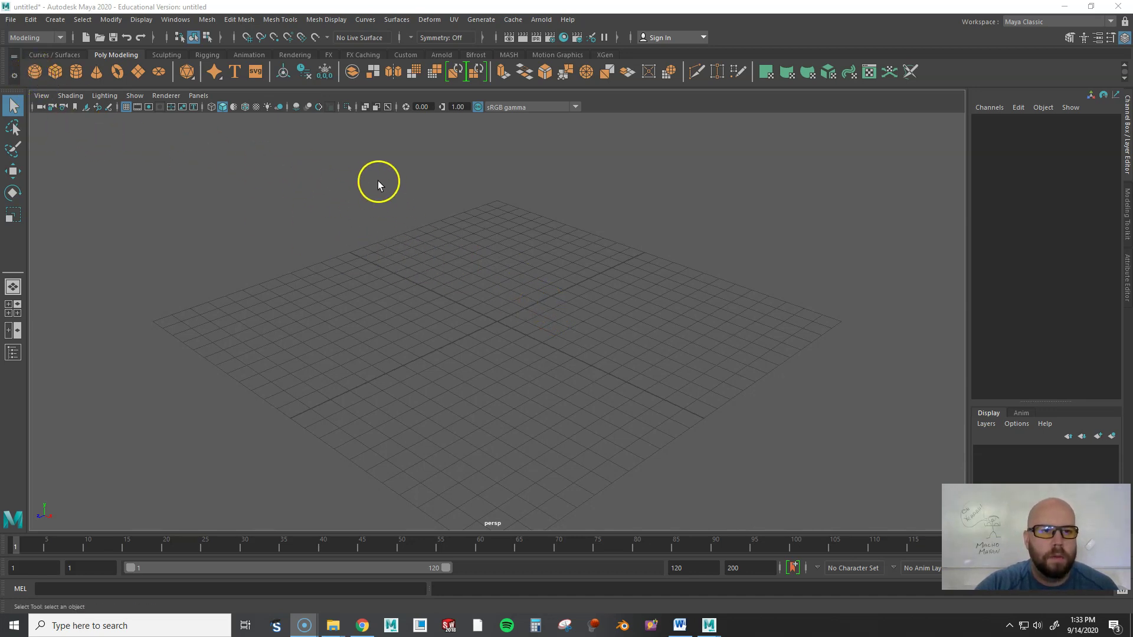
# Create a polygon sphere at the centre of the grid.
pyautogui.click(119, 55)
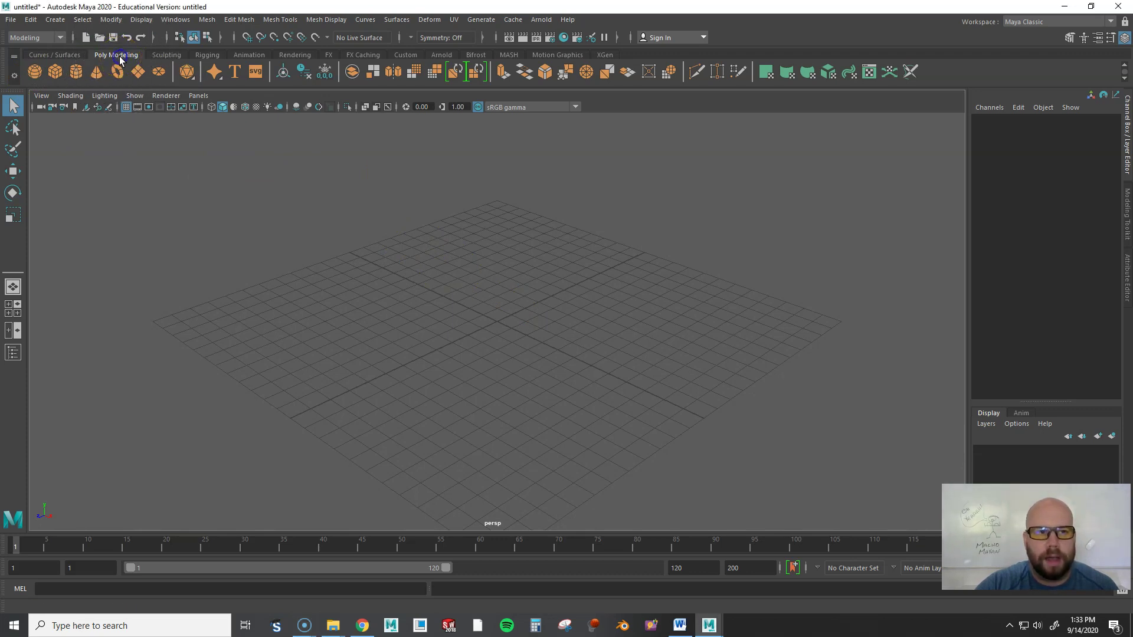
pyautogui.click(28, 74)
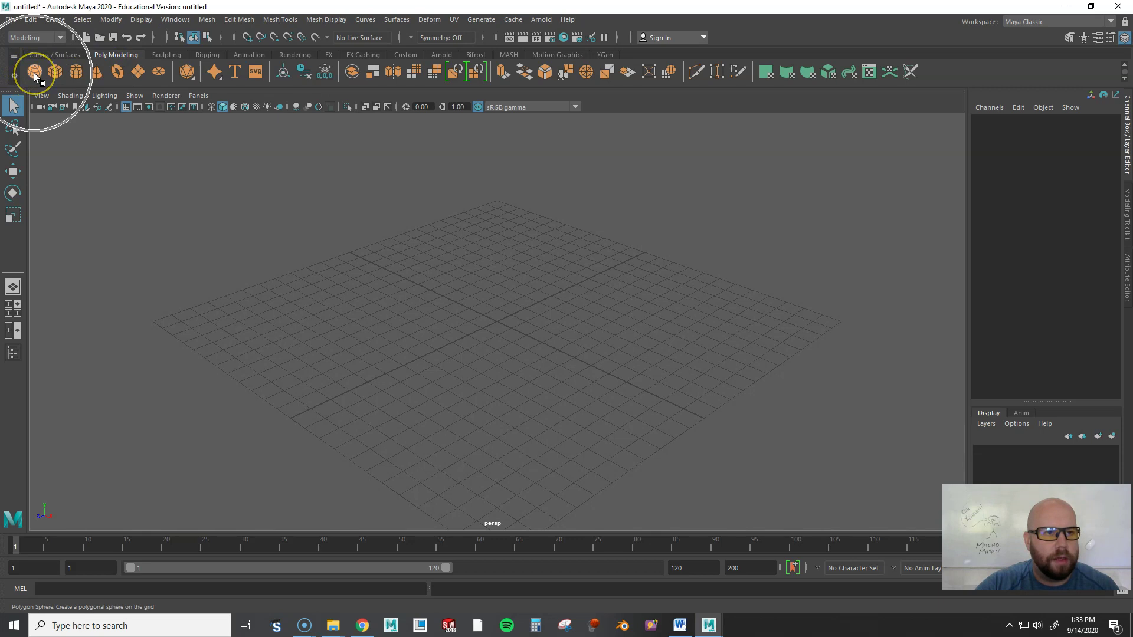
pyautogui.click(532, 80)
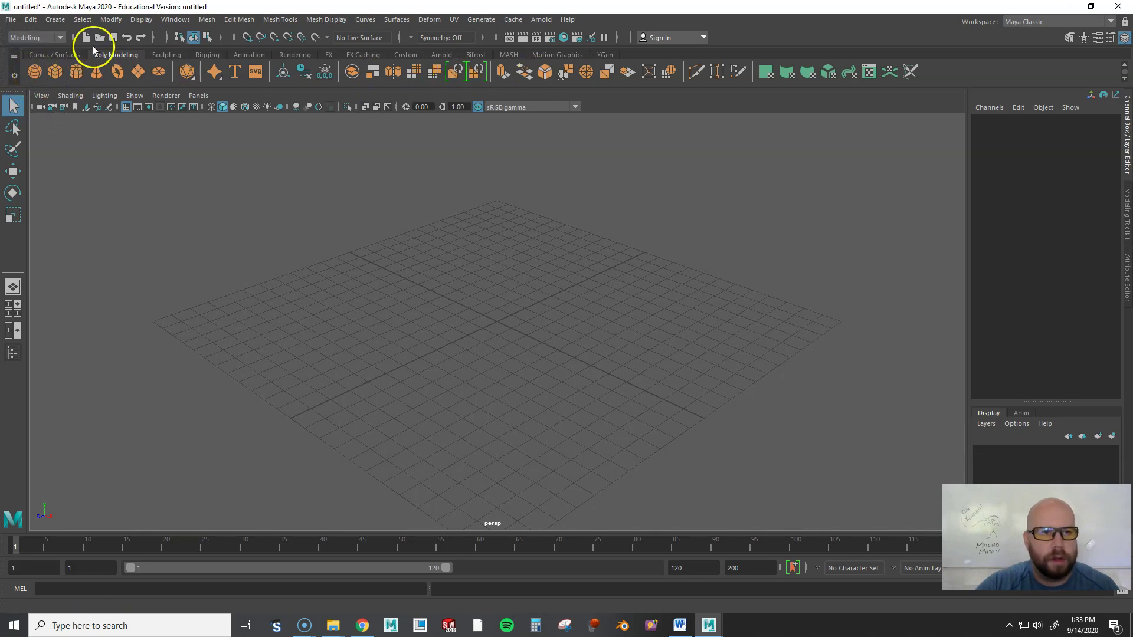
pyautogui.click(55, 20)
pyautogui.click(56, 19)
pyautogui.click(34, 71)
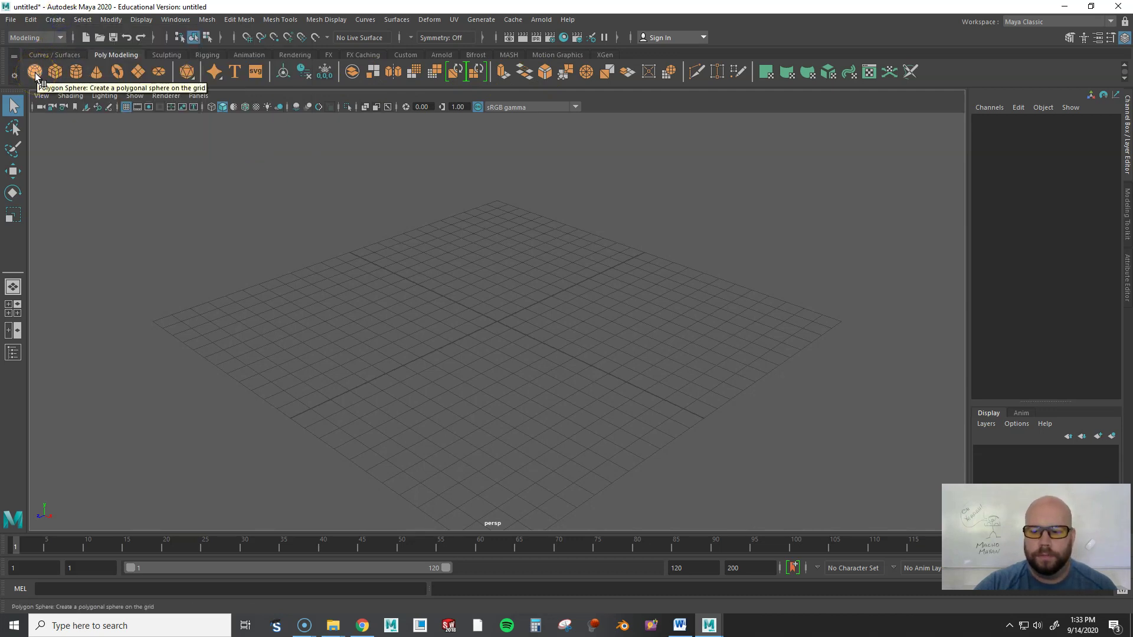
pyautogui.click(314, 243)
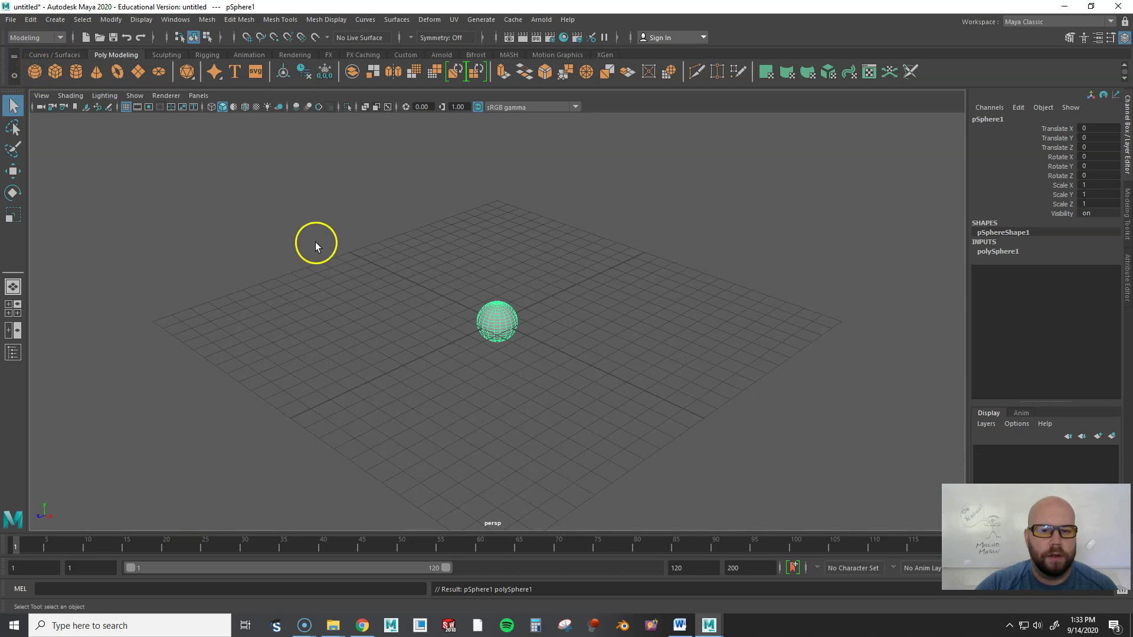
# Examine the sphere on the grid by zooming in and out several times.
pyautogui.click(499, 322)
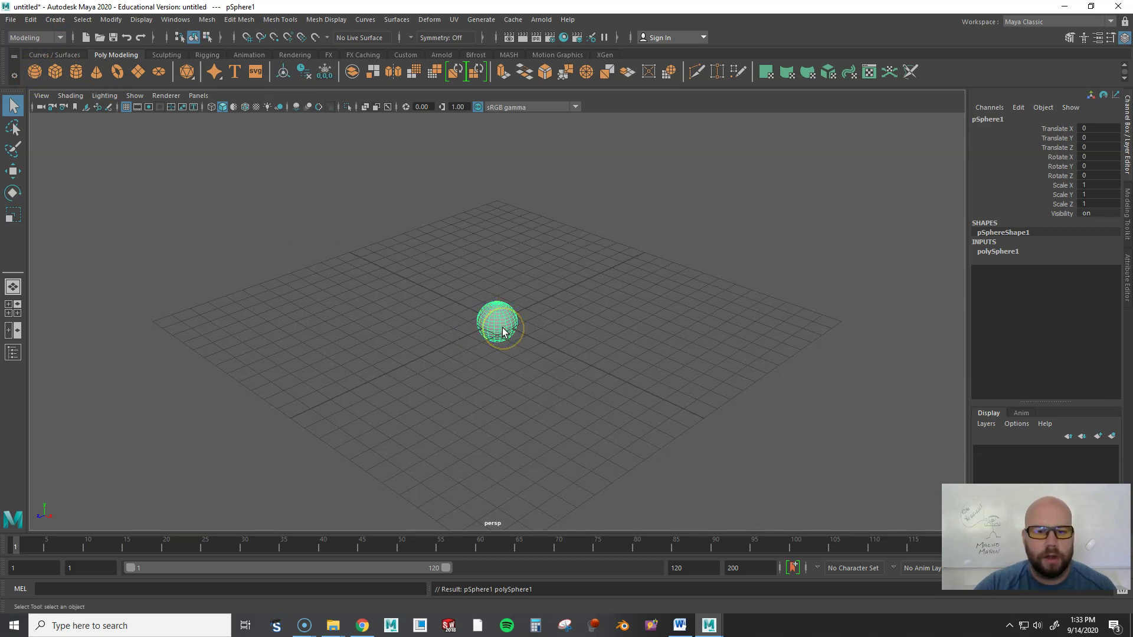
pyautogui.click(462, 362)
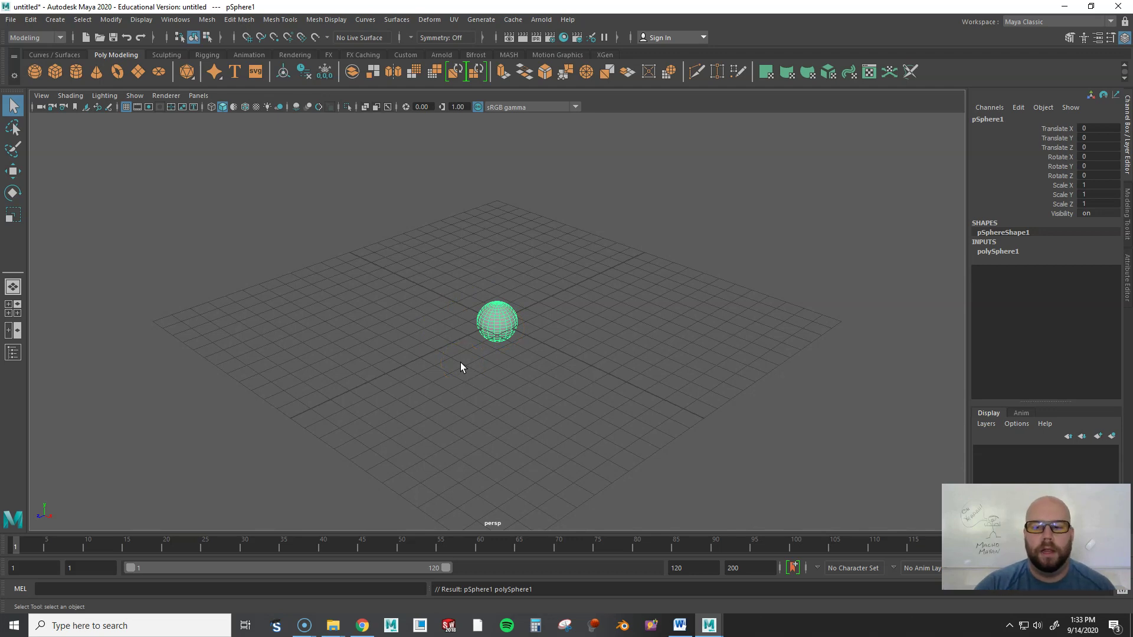
pyautogui.click(445, 358)
pyautogui.click(514, 341)
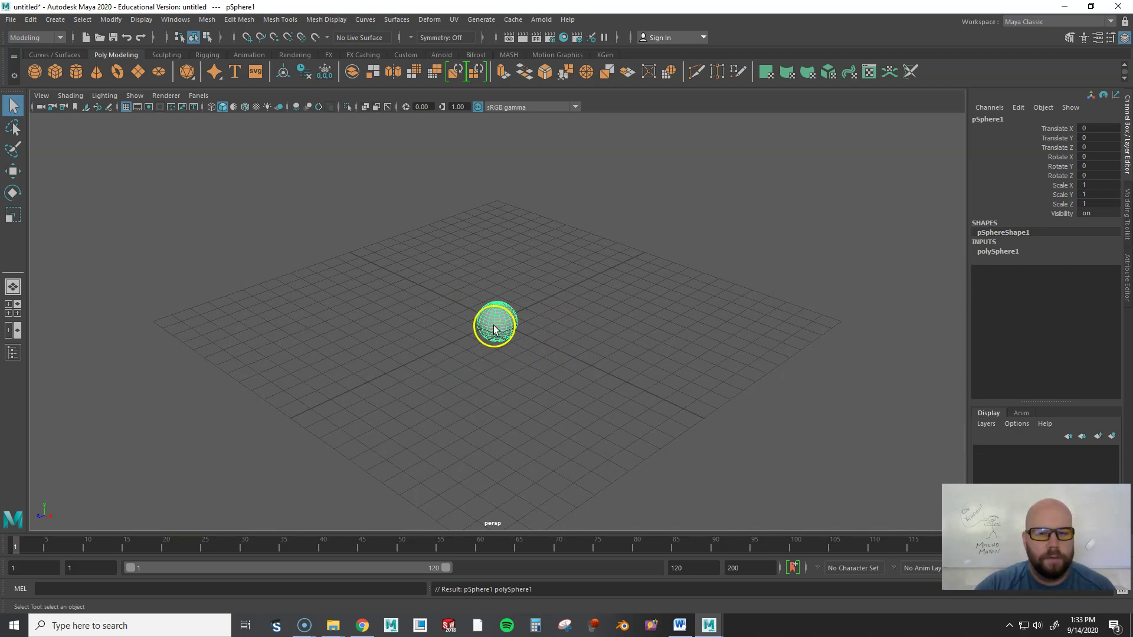
pyautogui.scroll(-5, 496, 322)
pyautogui.scroll(10, 495, 323)
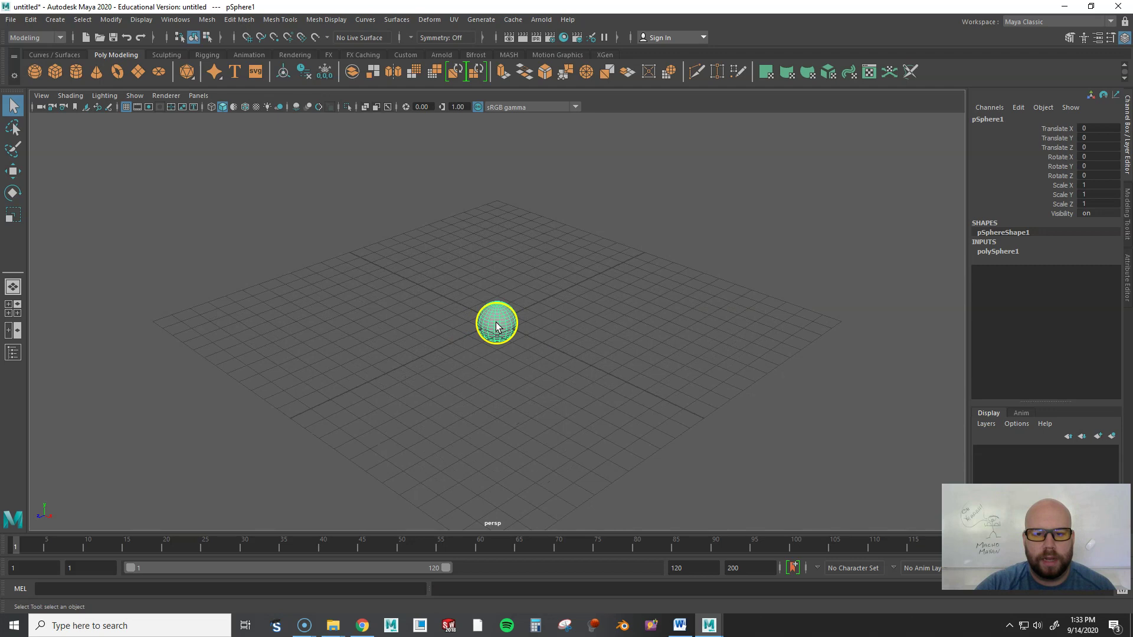
pyautogui.scroll(-4, 495, 322)
pyautogui.scroll(4, 496, 322)
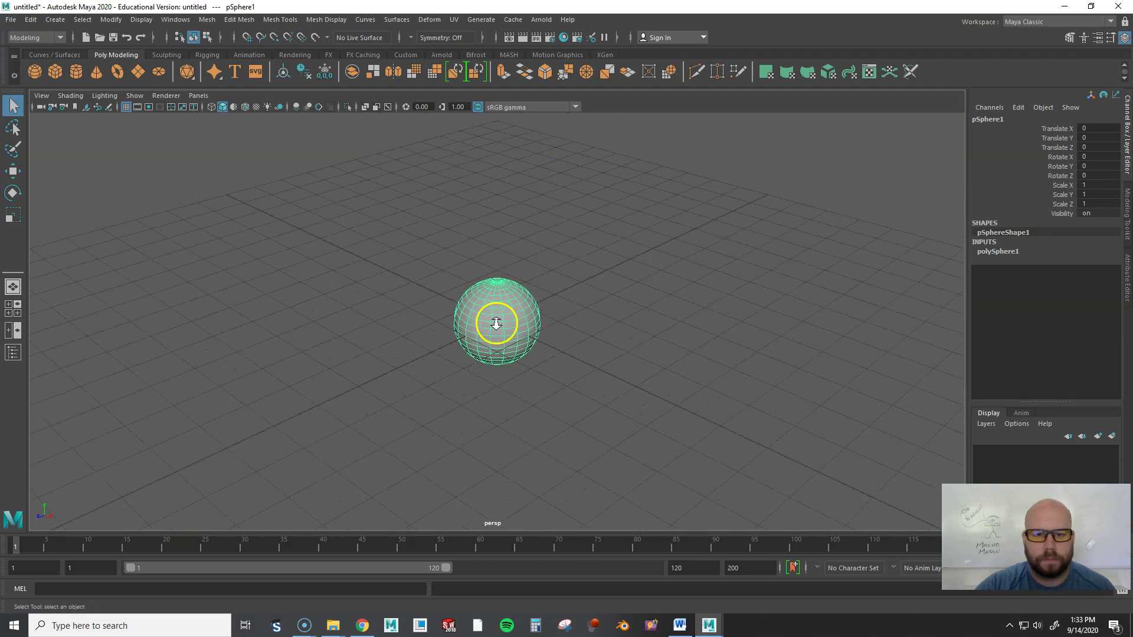
pyautogui.scroll(-6, 496, 322)
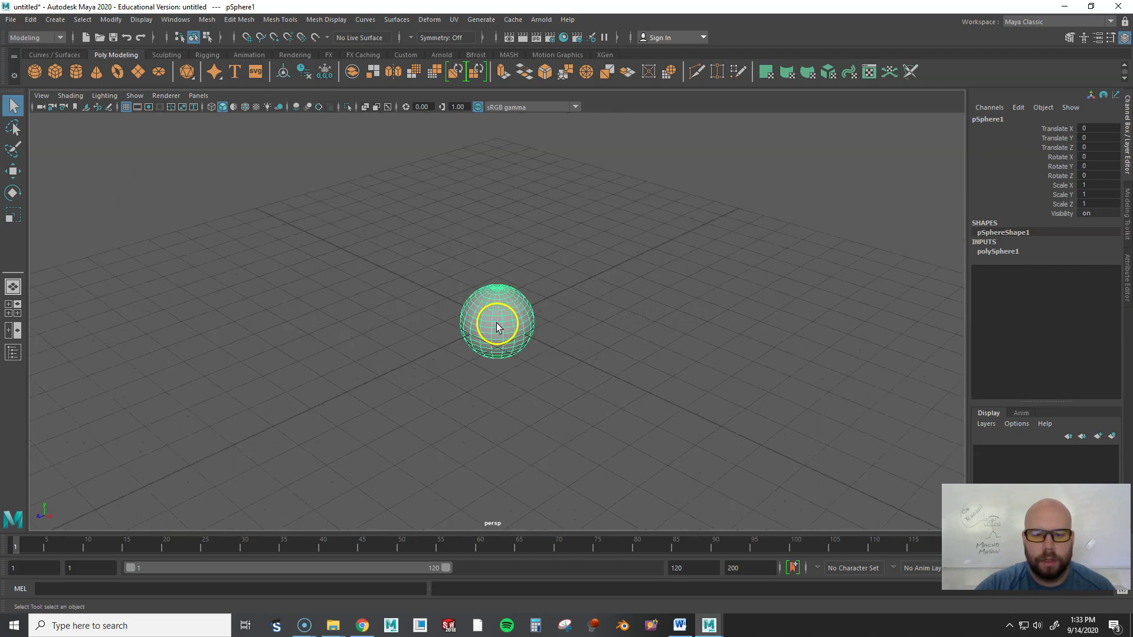
pyautogui.scroll(-5, 496, 325)
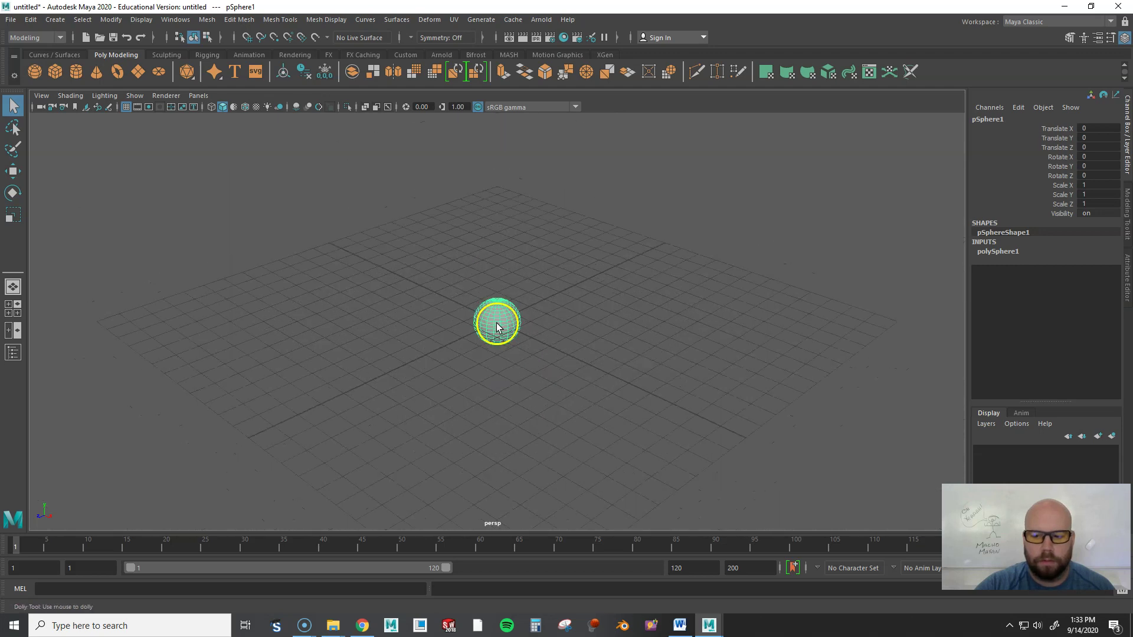
pyautogui.scroll(10, 497, 326)
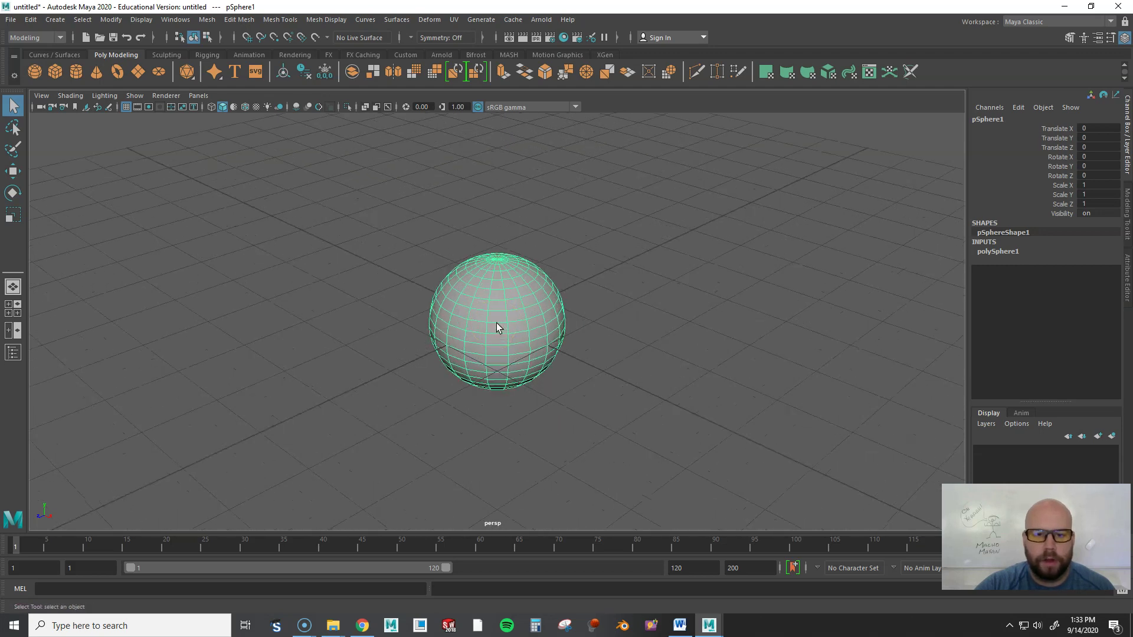
pyautogui.scroll(4, 497, 328)
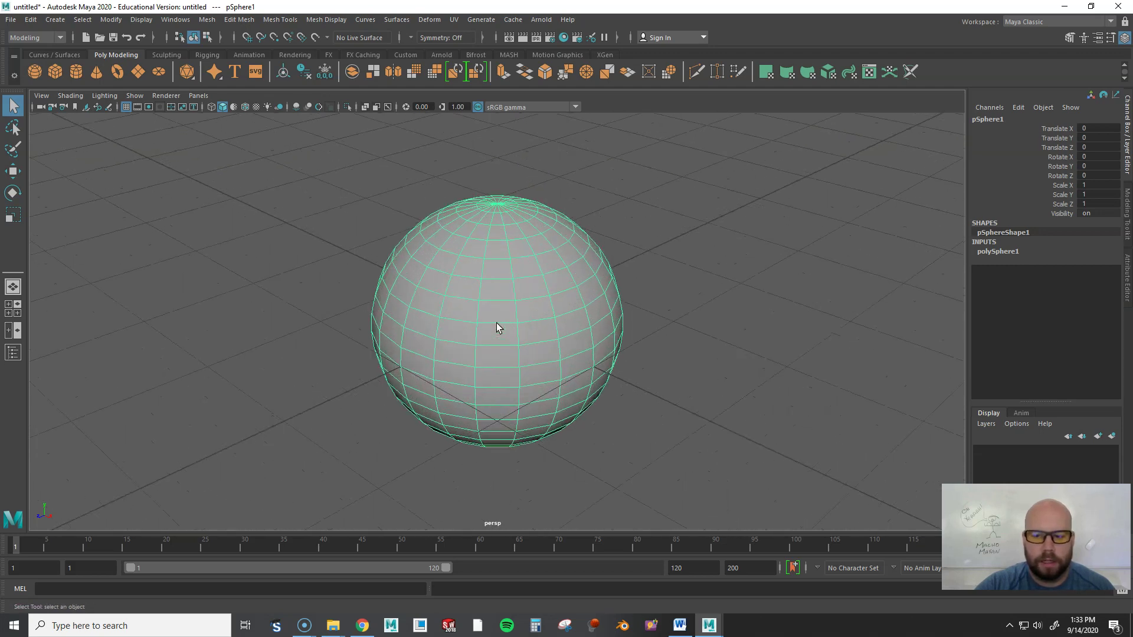
pyautogui.scroll(-6, 497, 328)
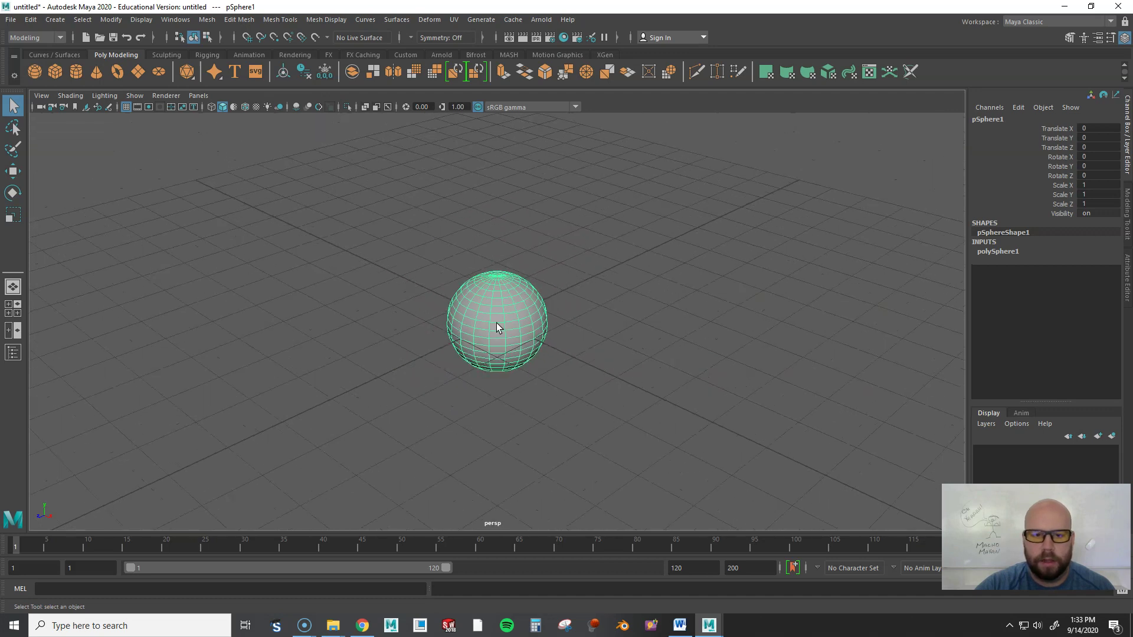
pyautogui.scroll(-5, 497, 328)
pyautogui.scroll(2, 497, 328)
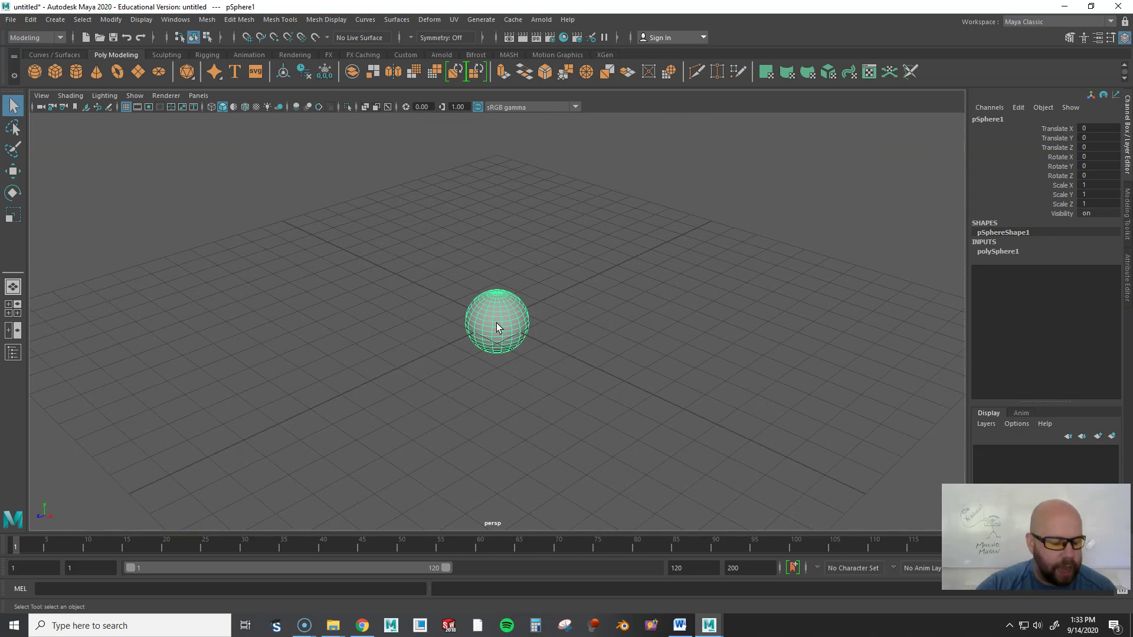
pyautogui.moveTo(528, 294); pyautogui.dragTo(534, 287)
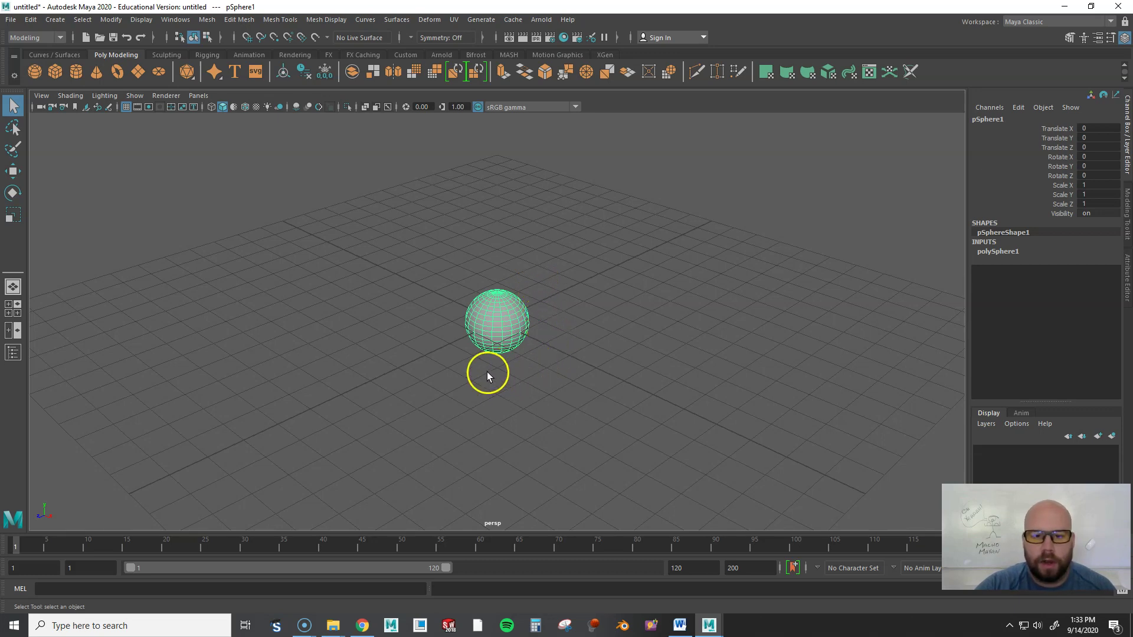
# Dolly, orbit and pan around the sphere, frame it in the perspective view, and dolly back out.
pyautogui.keyDown('alt'); pyautogui.moveTo(494, 375); pyautogui.dragTo(805, 338, button='right'); pyautogui.keyUp('alt')
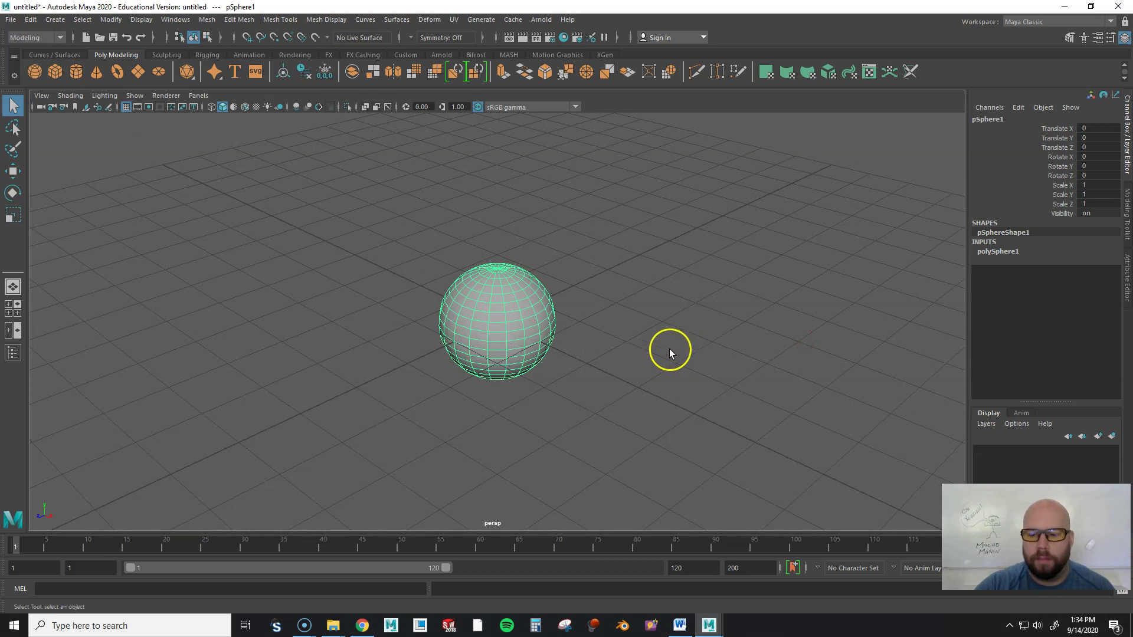
pyautogui.keyDown('alt'); pyautogui.moveTo(665, 354); pyautogui.dragTo(552, 351); pyautogui.keyUp('alt')
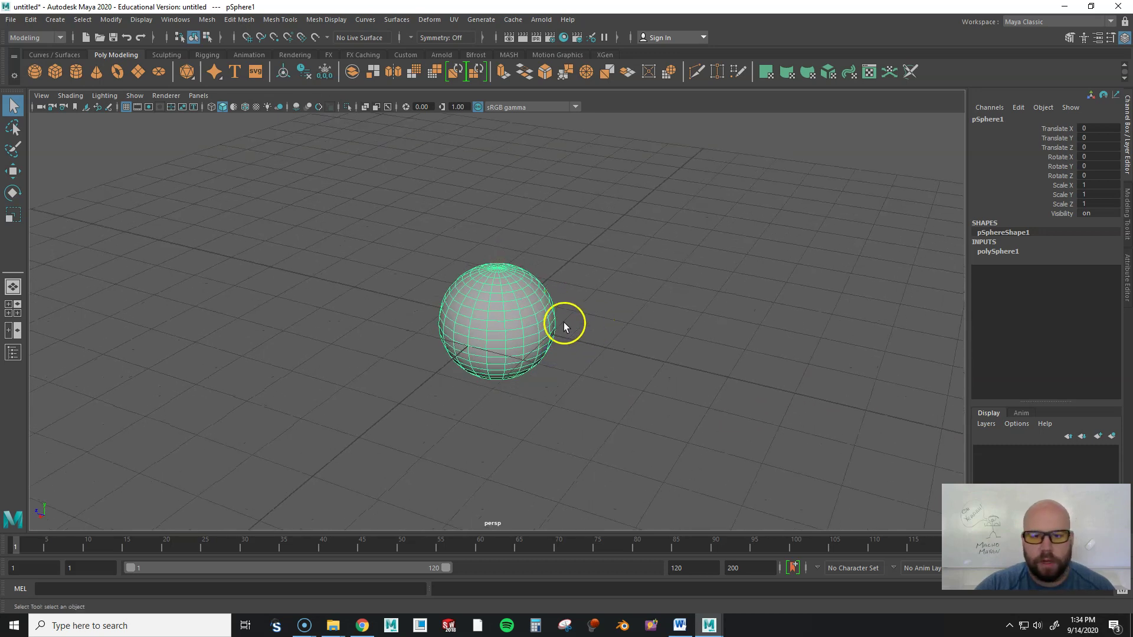
pyautogui.moveTo(600, 330)
pyautogui.keyDown('alt'); pyautogui.mouseDown(button='middle')
pyautogui.moveTo(567, 329)
pyautogui.moveTo(851, 316)
pyautogui.moveTo(432, 313)
pyautogui.moveTo(577, 336)
pyautogui.moveTo(593, 187)
pyautogui.moveTo(576, 398)
pyautogui.moveTo(281, 346)
pyautogui.moveTo(692, 399)
pyautogui.moveTo(617, 373)
pyautogui.moveTo(685, 276)
pyautogui.moveTo(665, 301)
pyautogui.mouseUp(button='middle'); pyautogui.keyUp('alt')
pyautogui.keyDown('alt'); pyautogui.moveTo(665, 301); pyautogui.dragTo(655, 303, button='right'); pyautogui.keyUp('alt')
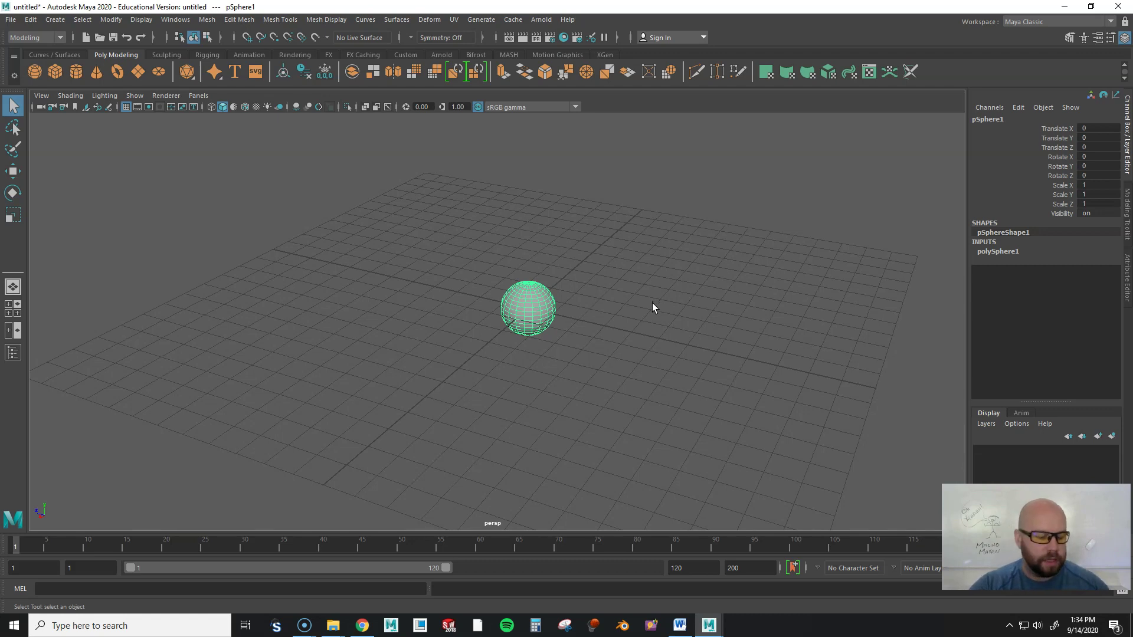
pyautogui.press('f')
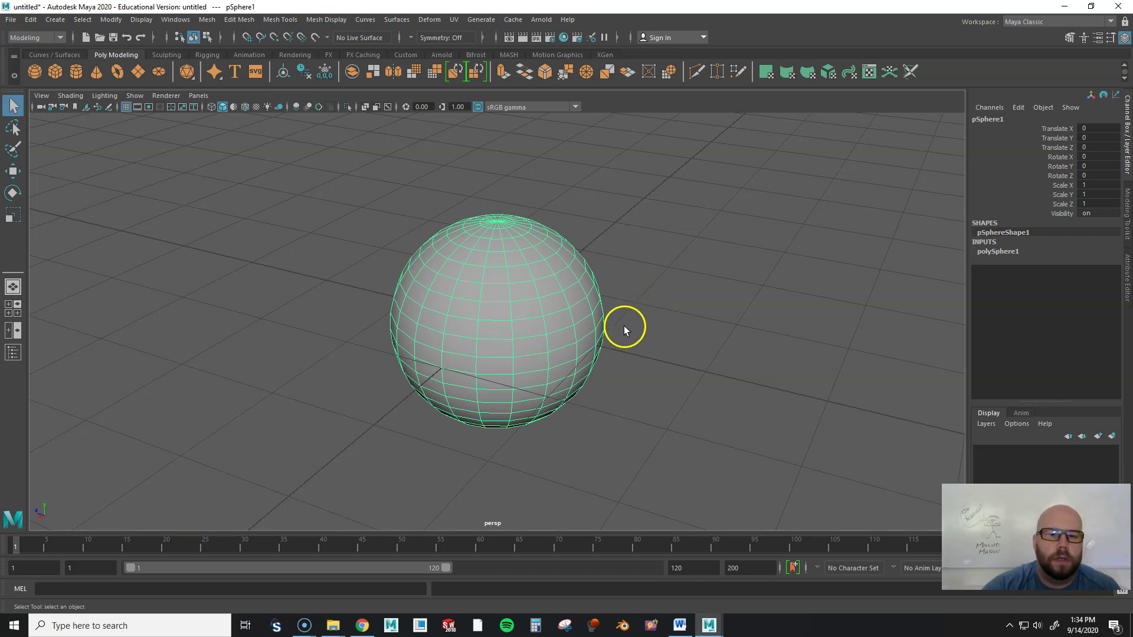
pyautogui.keyDown('alt'); pyautogui.moveTo(625, 326); pyautogui.dragTo(520, 345, button='right'); pyautogui.keyUp('alt')
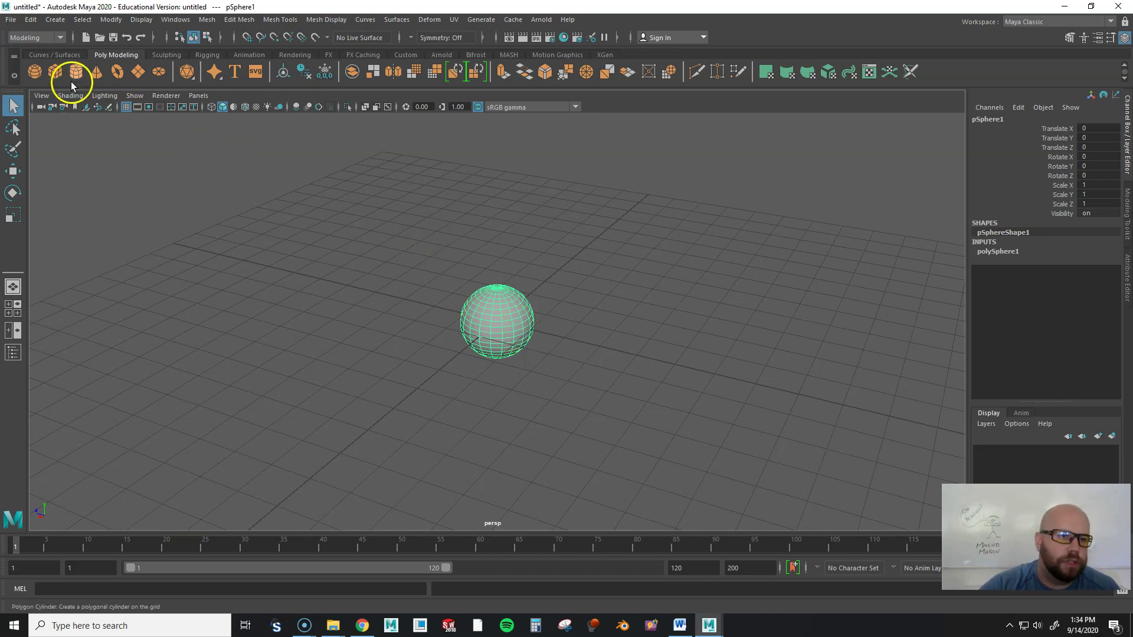
# Create a polygon cube and move it along the Z axis so it stands beside the sphere, with nothing left selected.
pyautogui.click(55, 71)
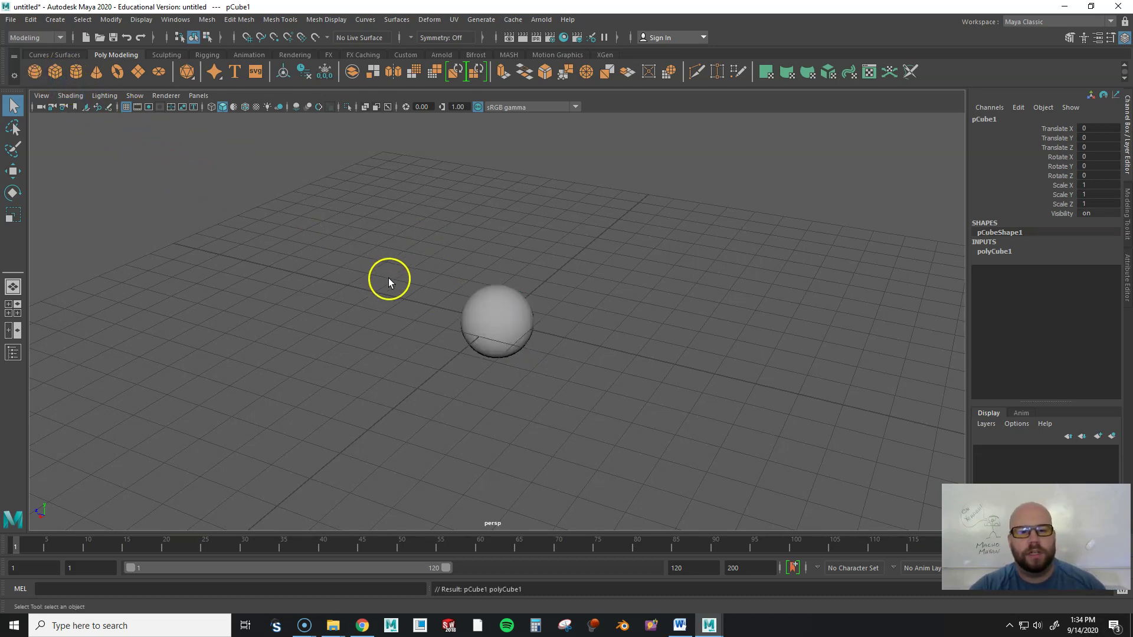
pyautogui.press('w')
pyautogui.moveTo(450, 309); pyautogui.dragTo(655, 354)
pyautogui.press('e')
pyautogui.press('r')
pyautogui.click(512, 377)
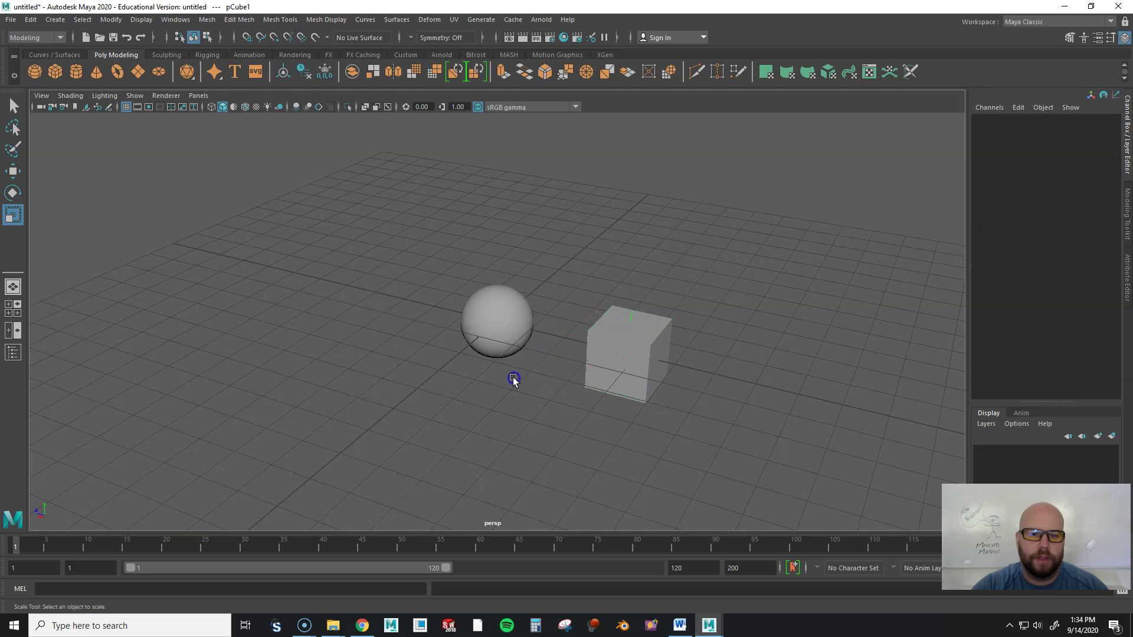
# Select the sphere with the Select tool and examine its polygon mesh up close.
pyautogui.click(493, 329)
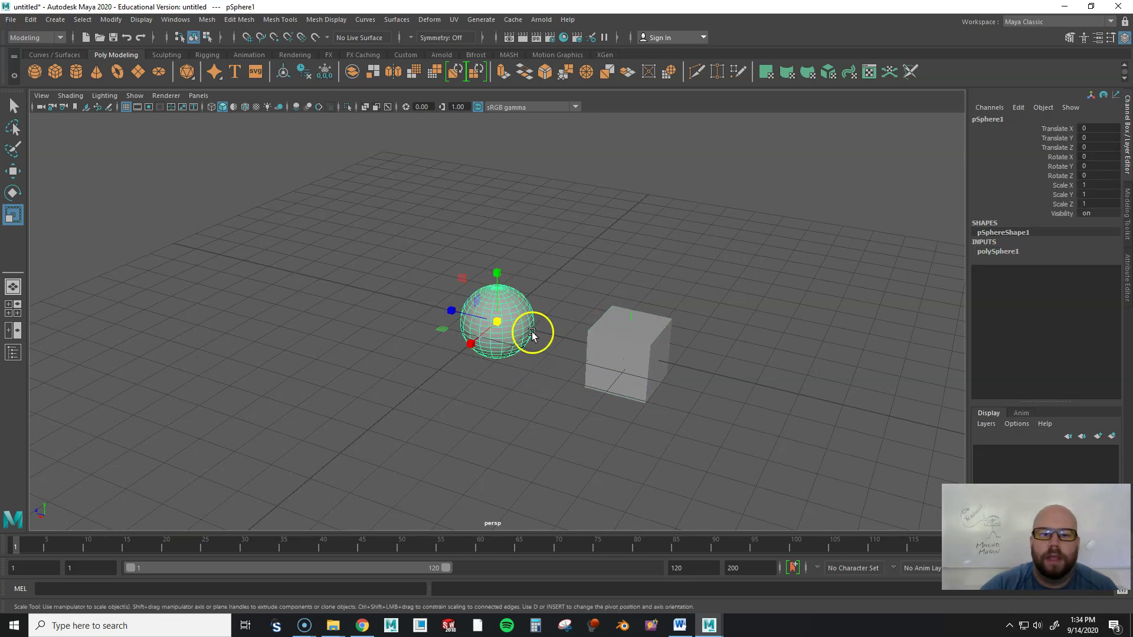
pyautogui.click(13, 106)
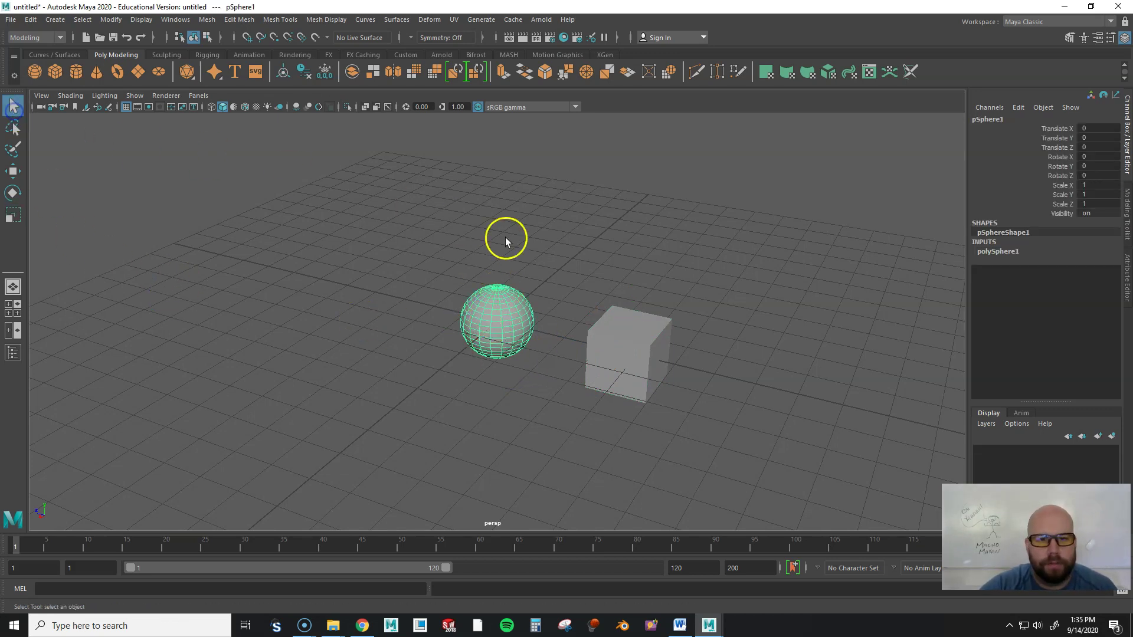
pyautogui.scroll(6, 513, 319)
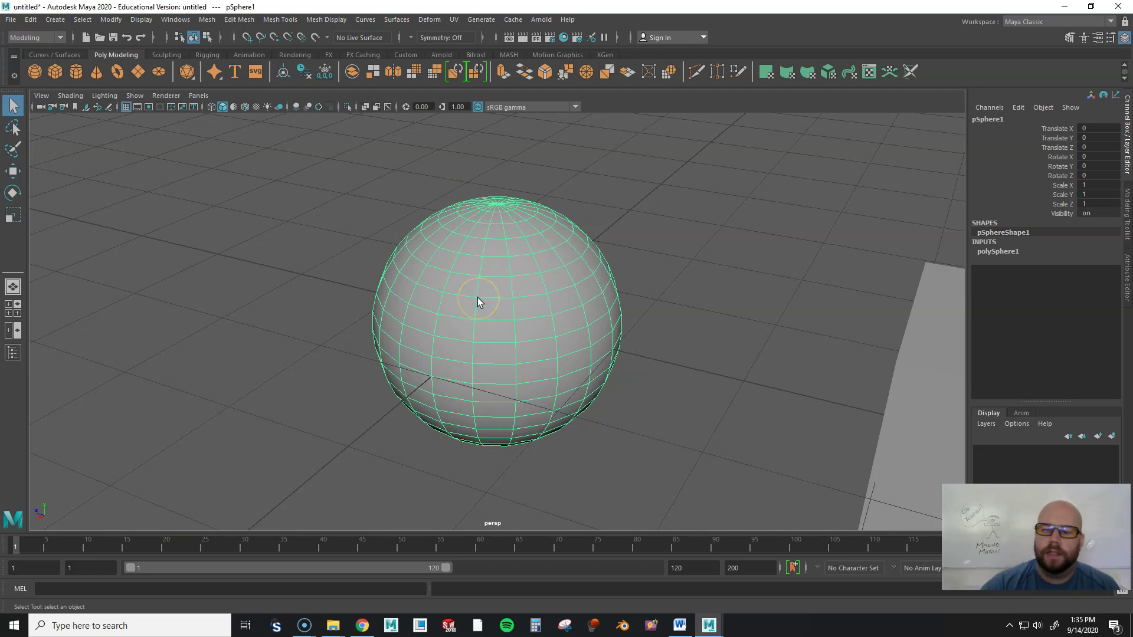
pyautogui.scroll(10, 448, 361)
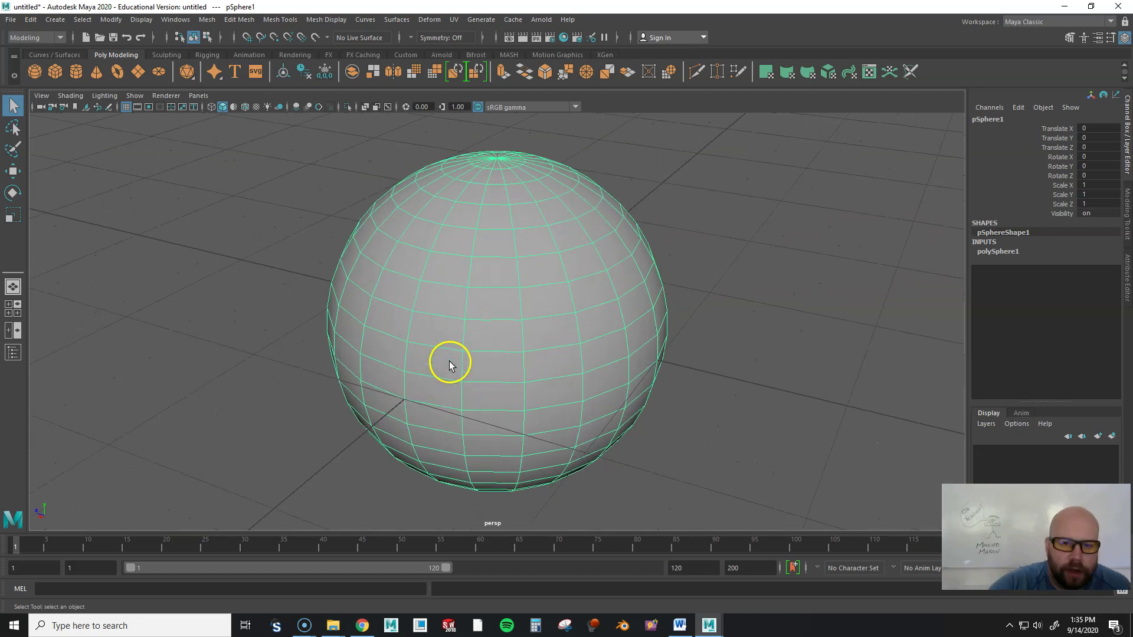
pyautogui.scroll(2, 449, 363)
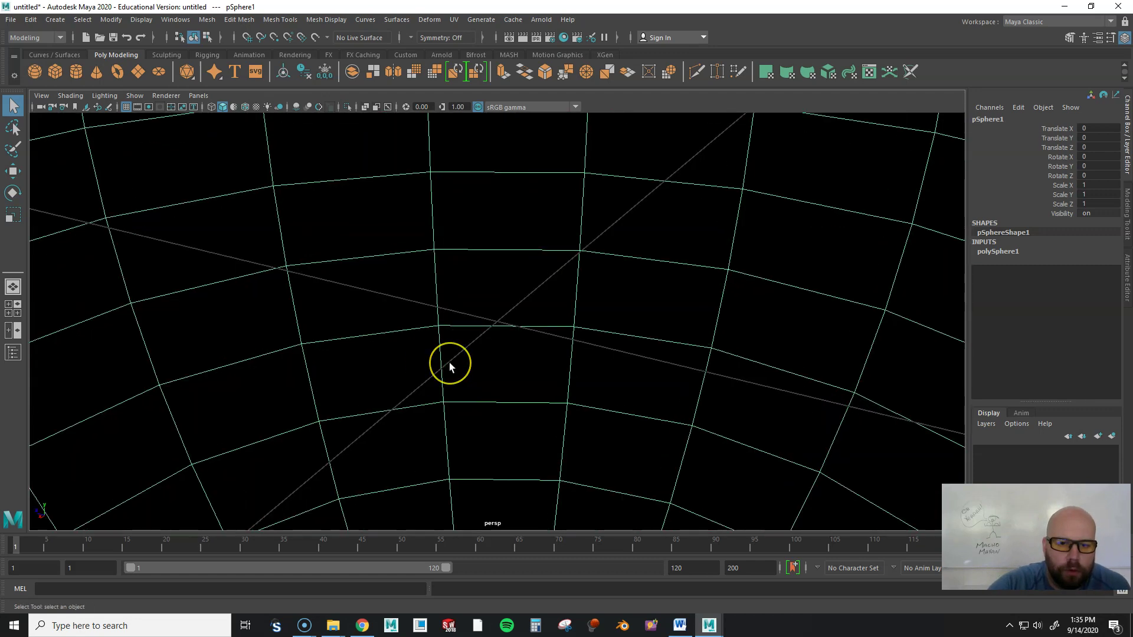
pyautogui.scroll(-10, 449, 362)
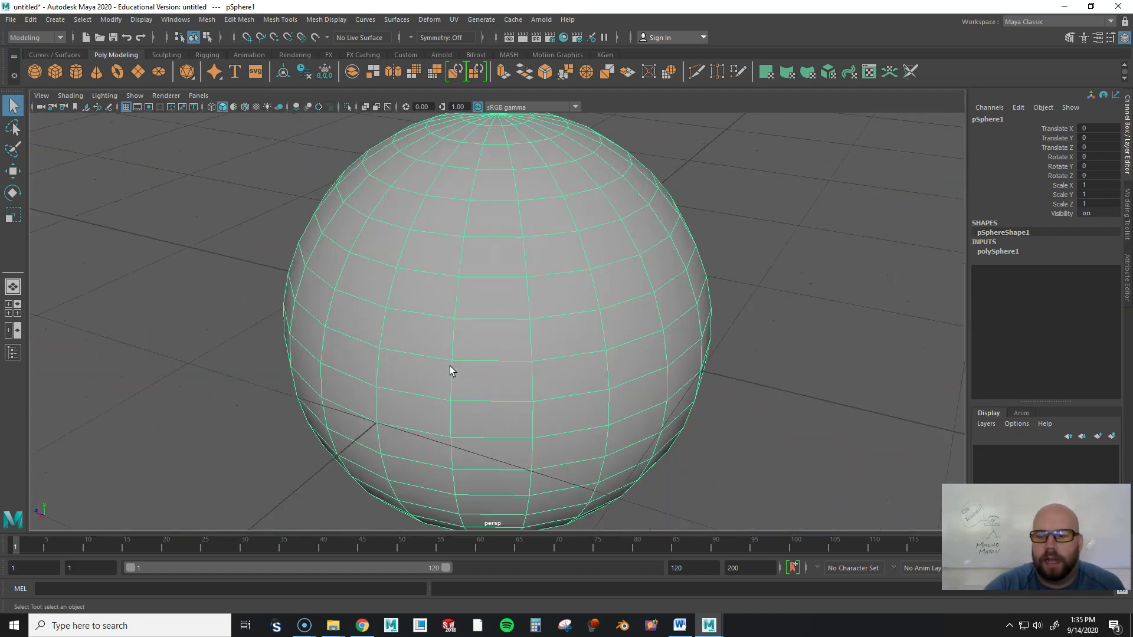
pyautogui.scroll(-2, 450, 366)
pyautogui.scroll(-2, 450, 371)
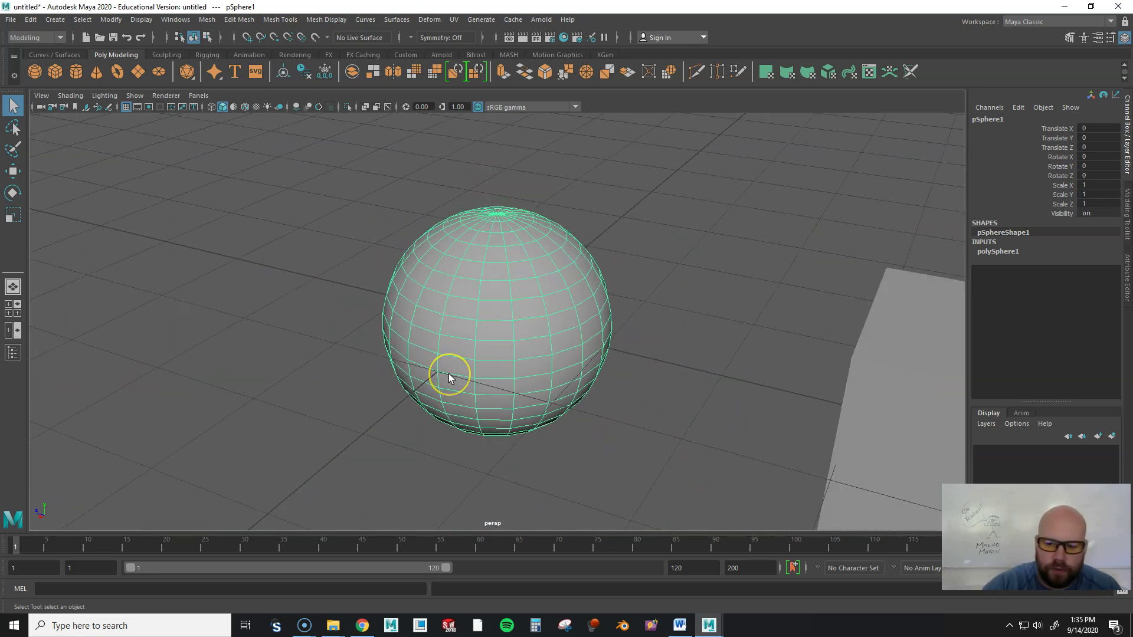
pyautogui.scroll(-1, 449, 377)
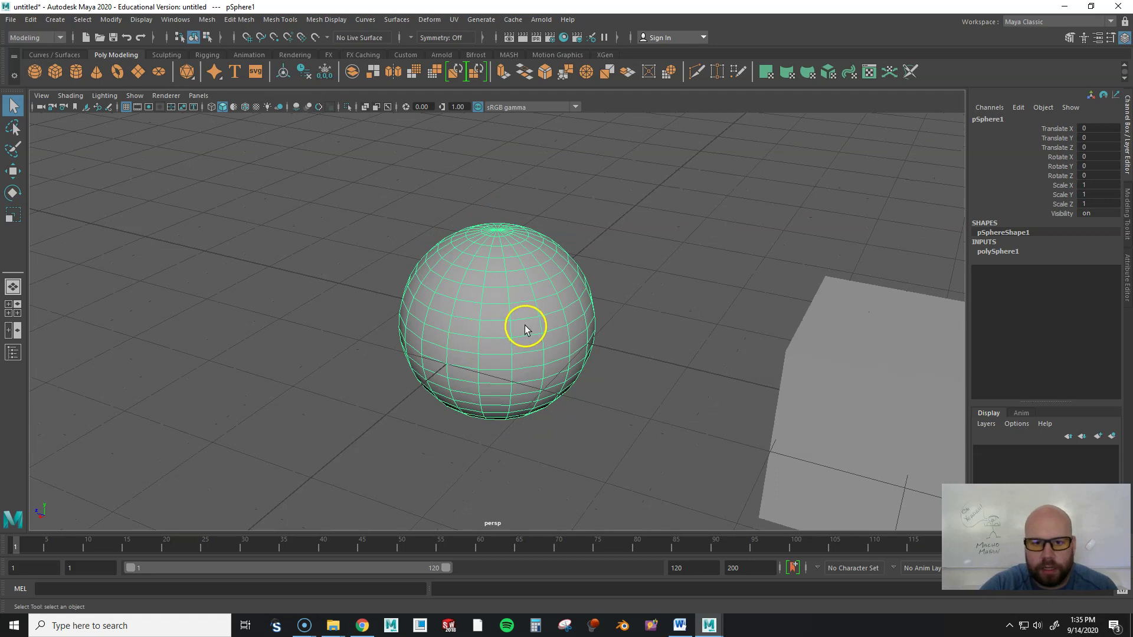
pyautogui.scroll(3, 525, 329)
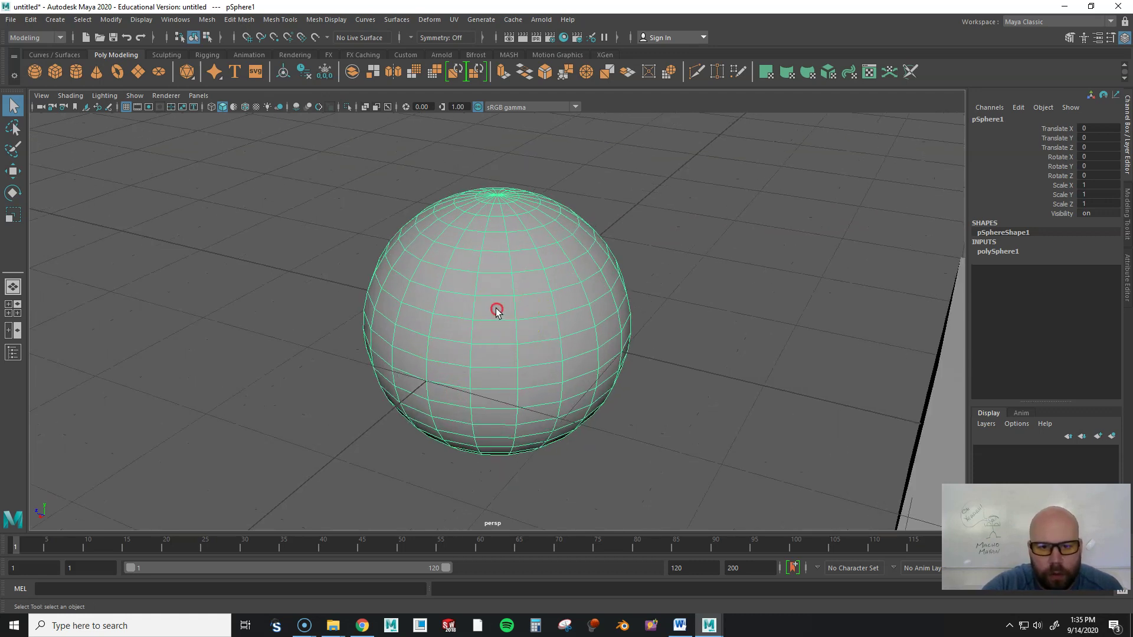
# Switch the sphere to vertex component mode.
pyautogui.rightClick(495, 311)
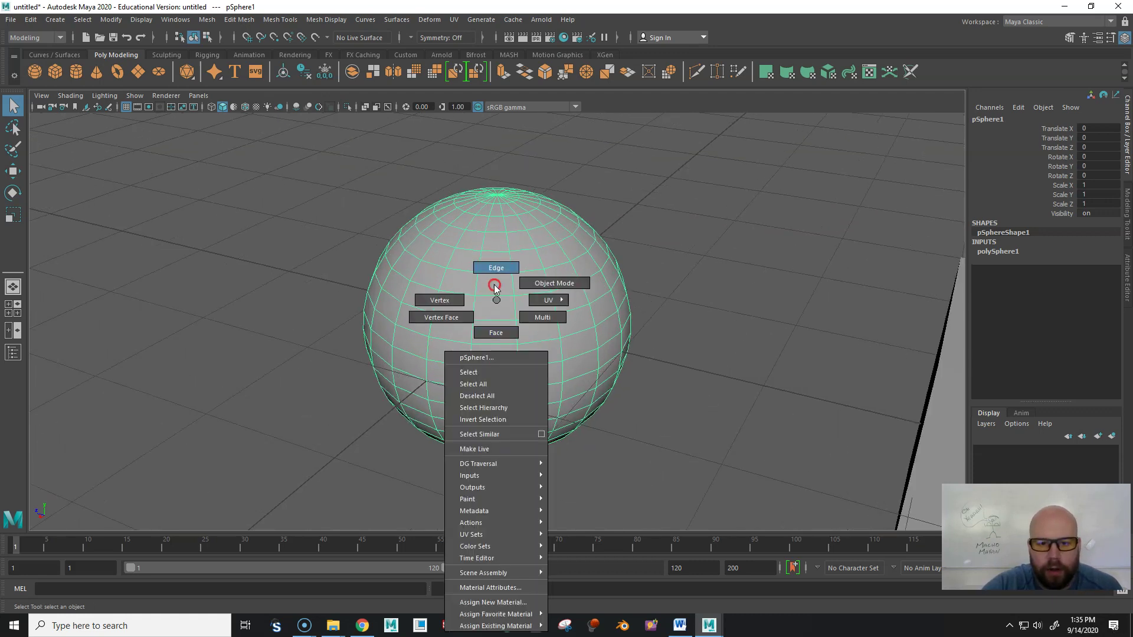
pyautogui.moveTo(495, 300); pyautogui.dragTo(542, 295, button='right')
pyautogui.moveTo(516, 338); pyautogui.dragTo(451, 299, button='right')
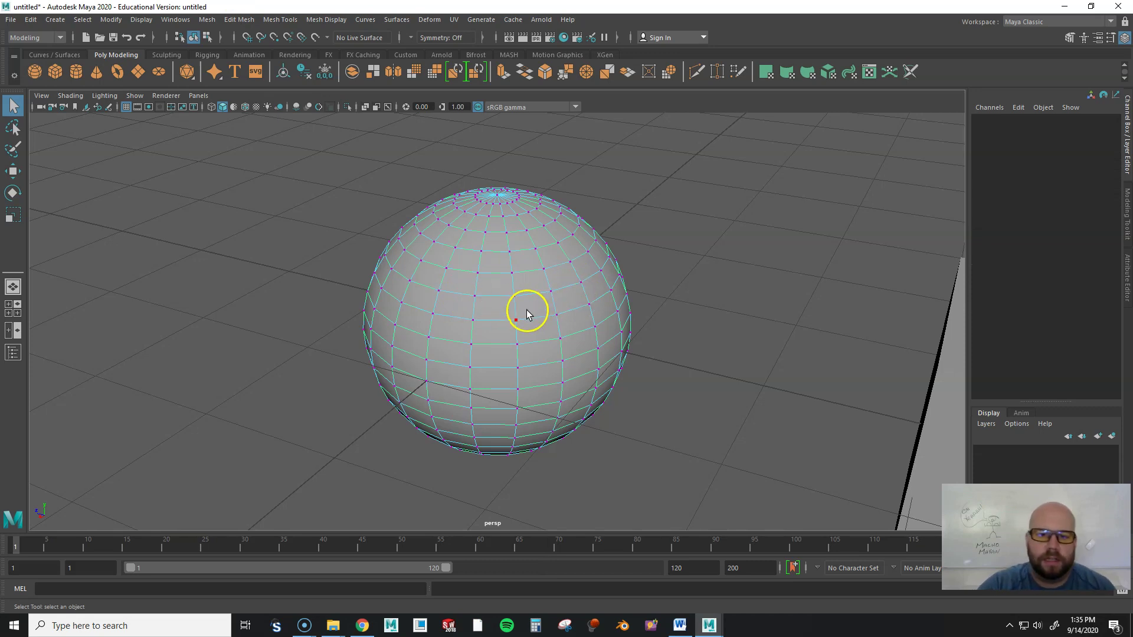
# Select individual vertices one after another on the front of the sphere.
pyautogui.click(550, 292)
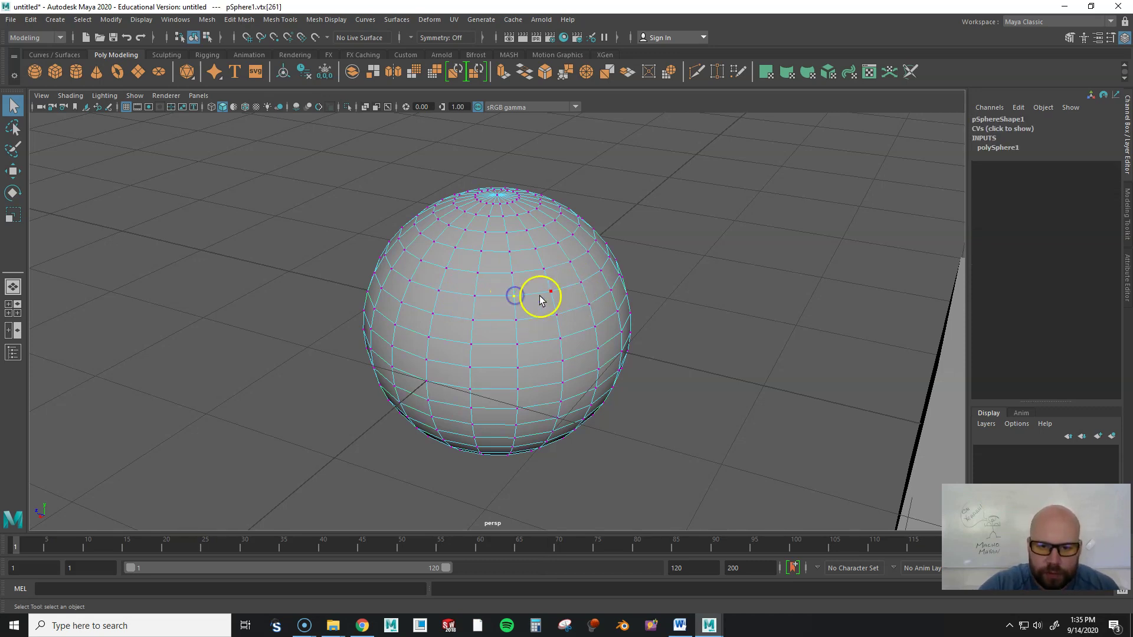
pyautogui.click(517, 320)
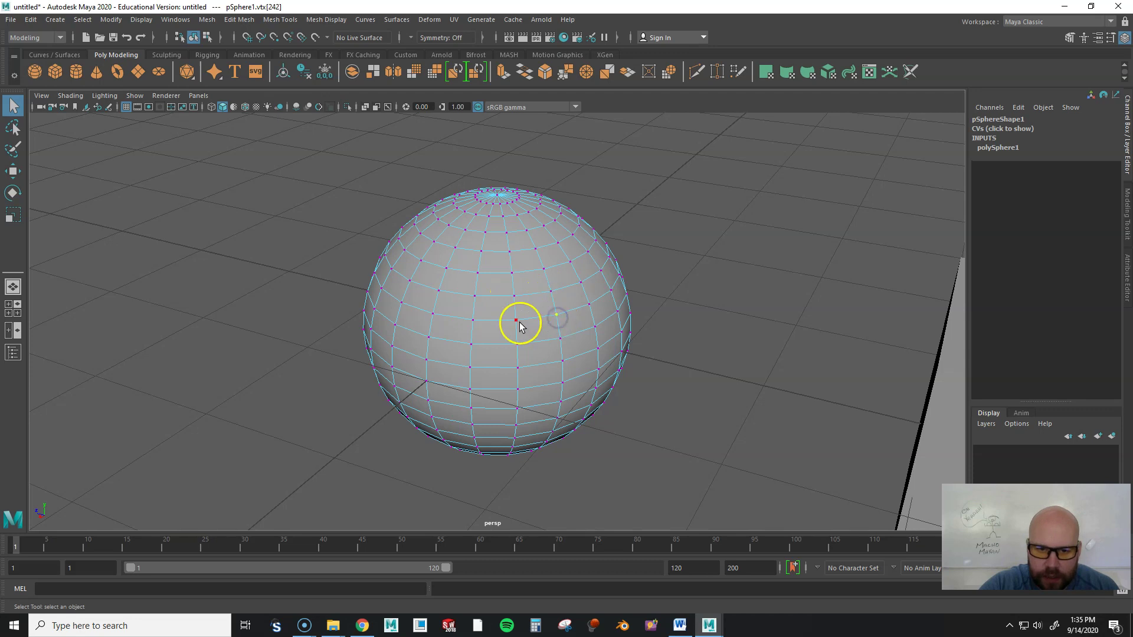
pyautogui.click(560, 341)
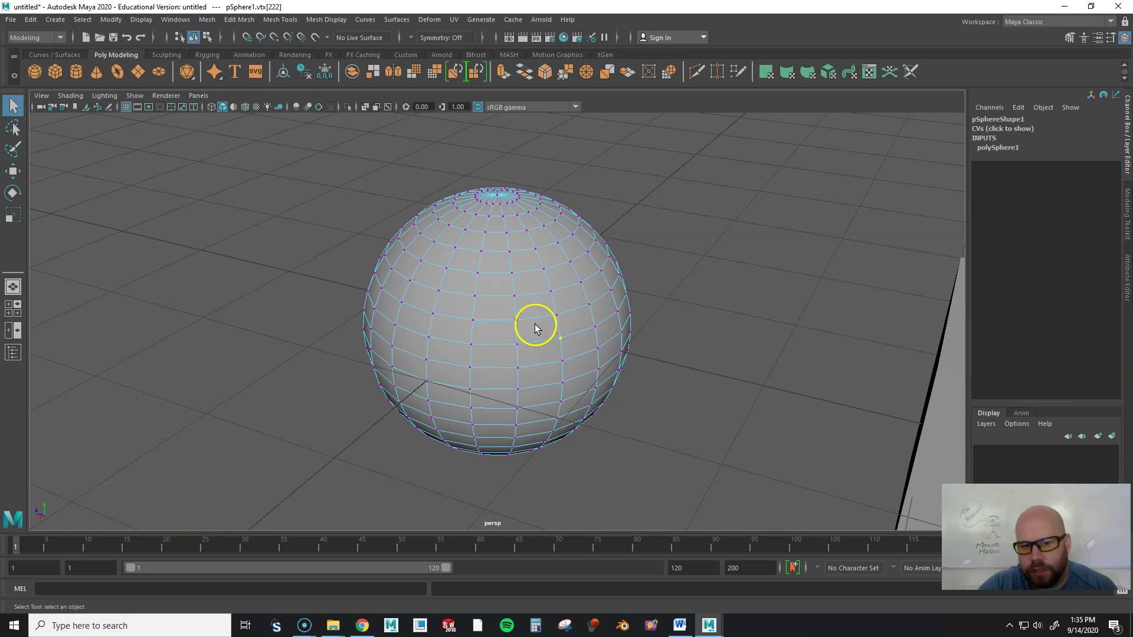
# Switch the sphere to edge mode and on to face mode, and pick out a face on its front.
pyautogui.rightClick(533, 307)
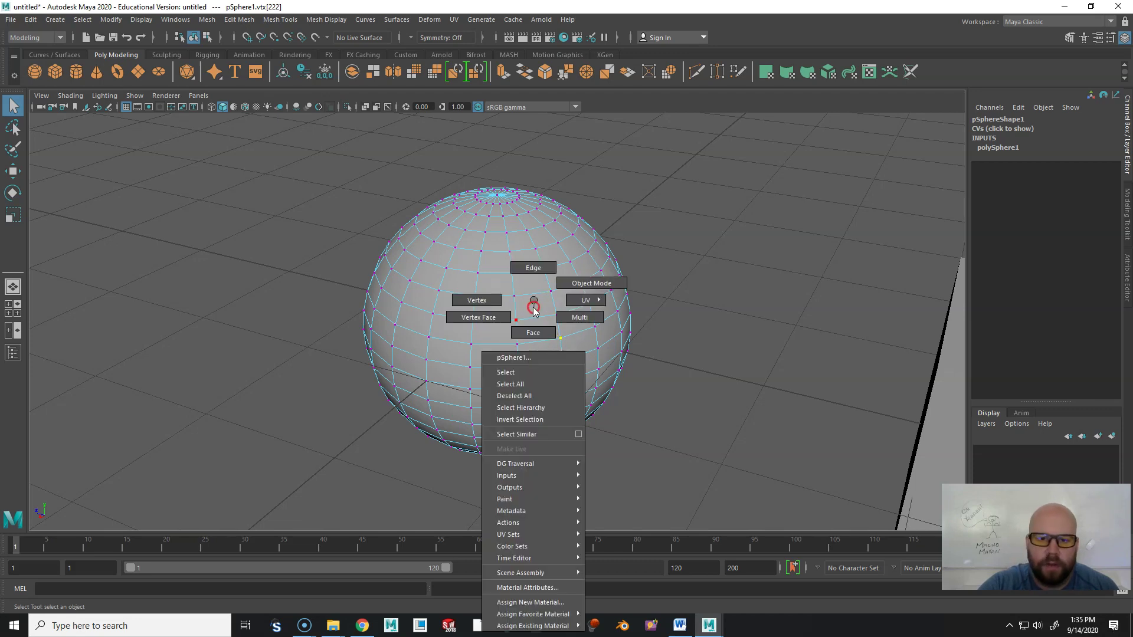
pyautogui.click(533, 268)
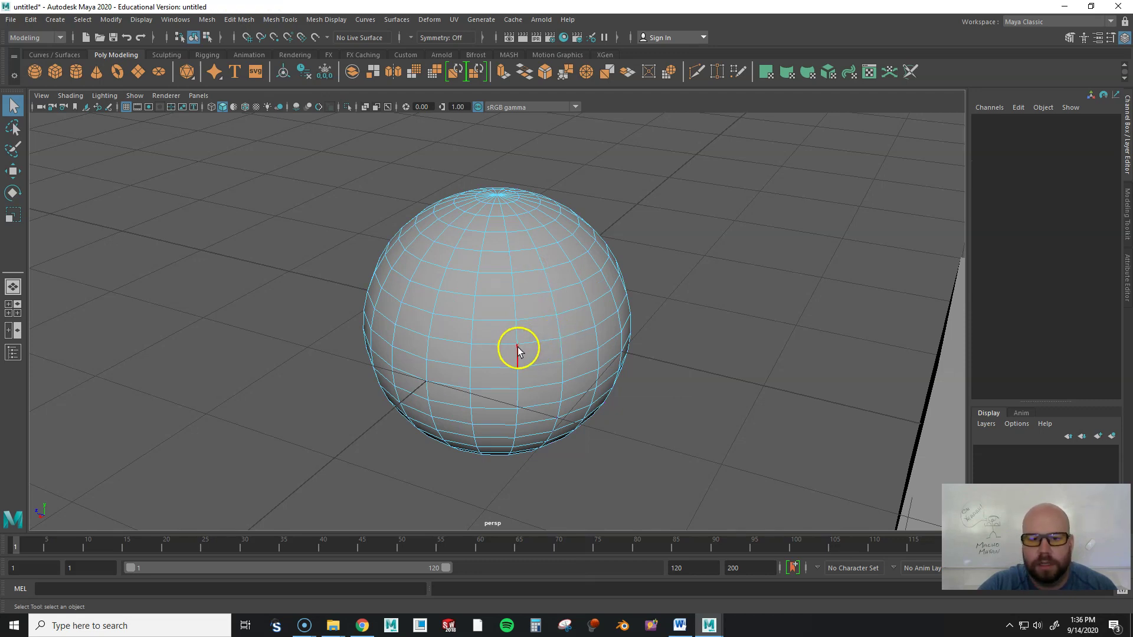
pyautogui.rightClick(497, 310)
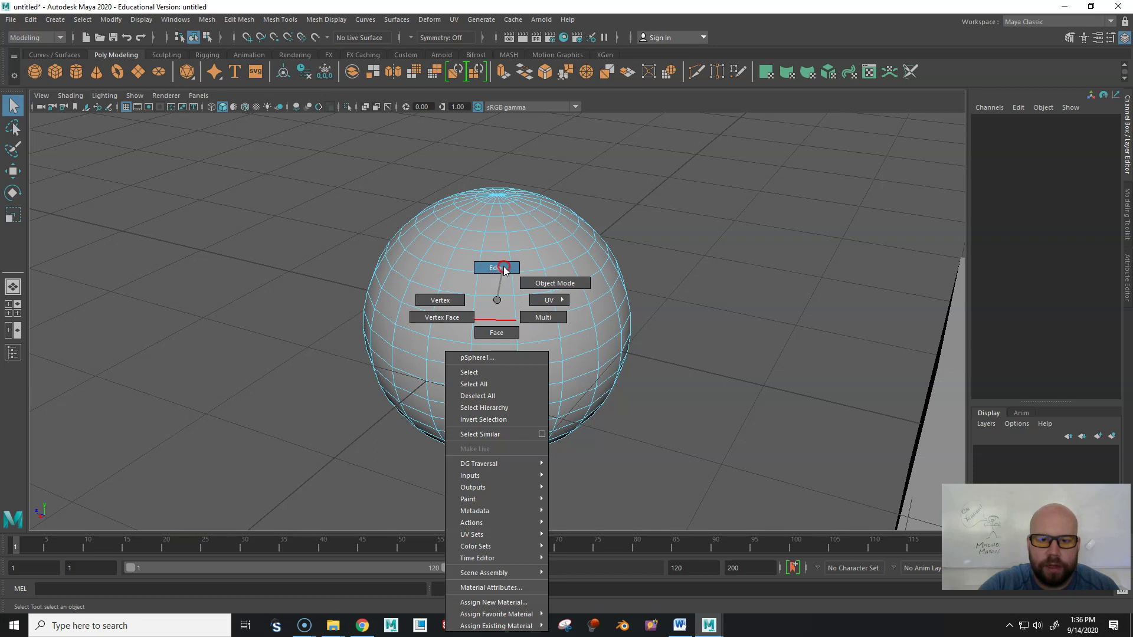
pyautogui.click(495, 333)
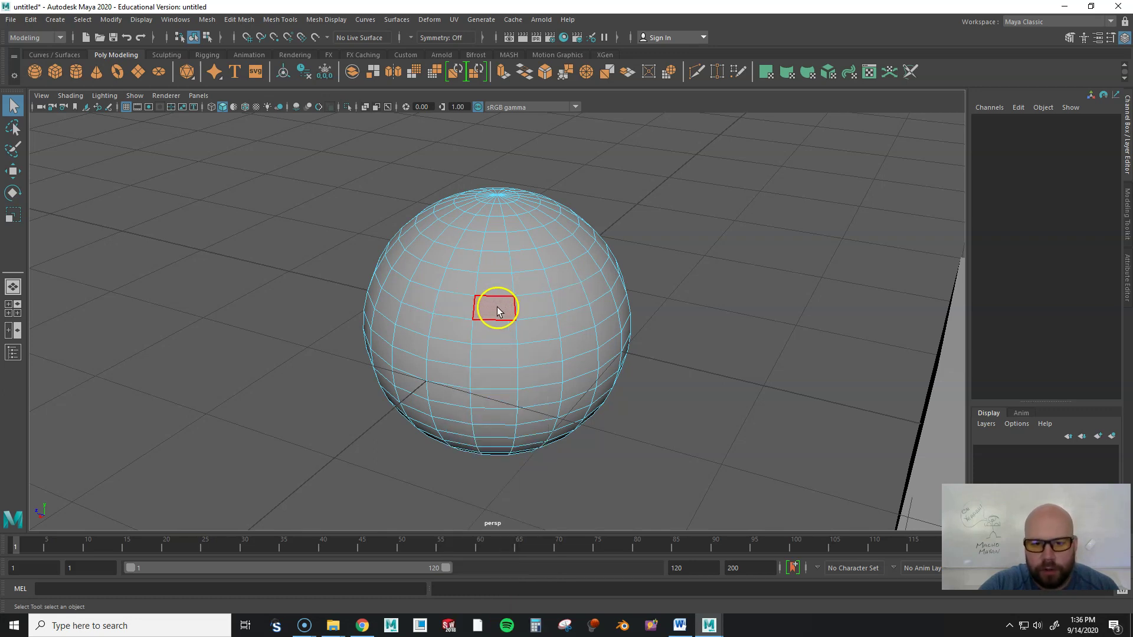
pyautogui.click(481, 302)
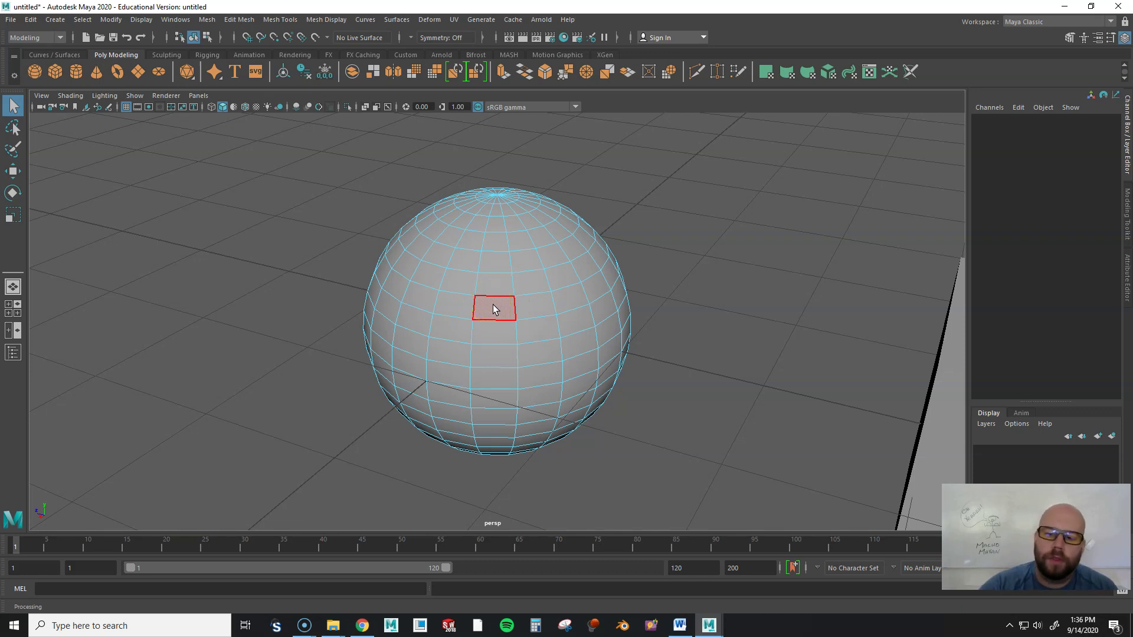
# Return the sphere to object mode and select the cube beside it.
pyautogui.rightClick(493, 306)
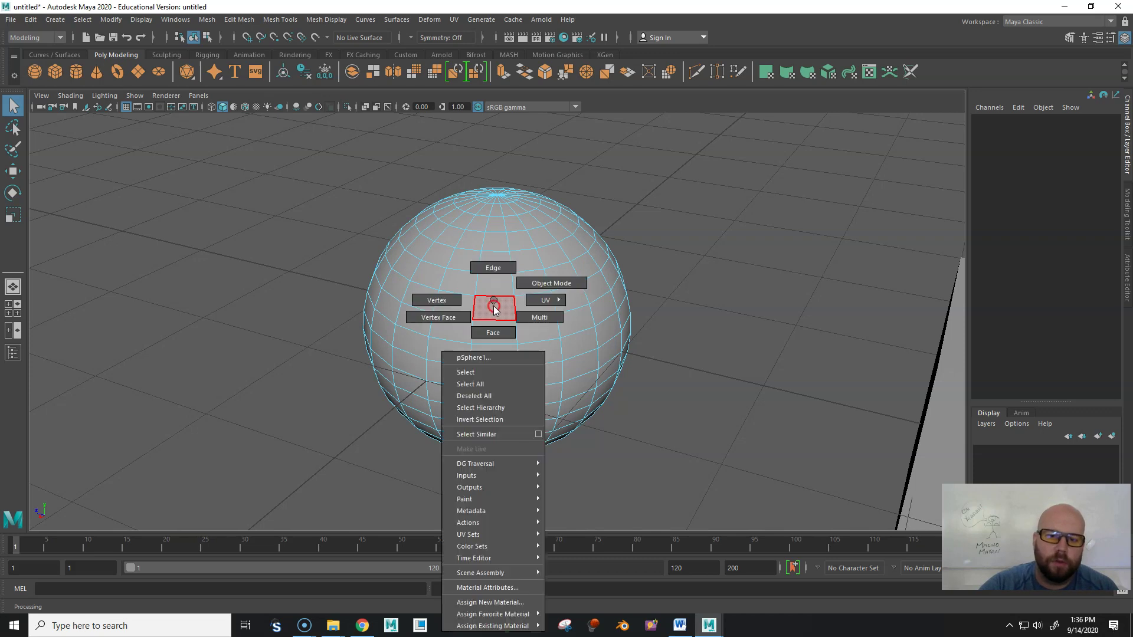
pyautogui.moveTo(493, 306); pyautogui.dragTo(527, 288, button='right')
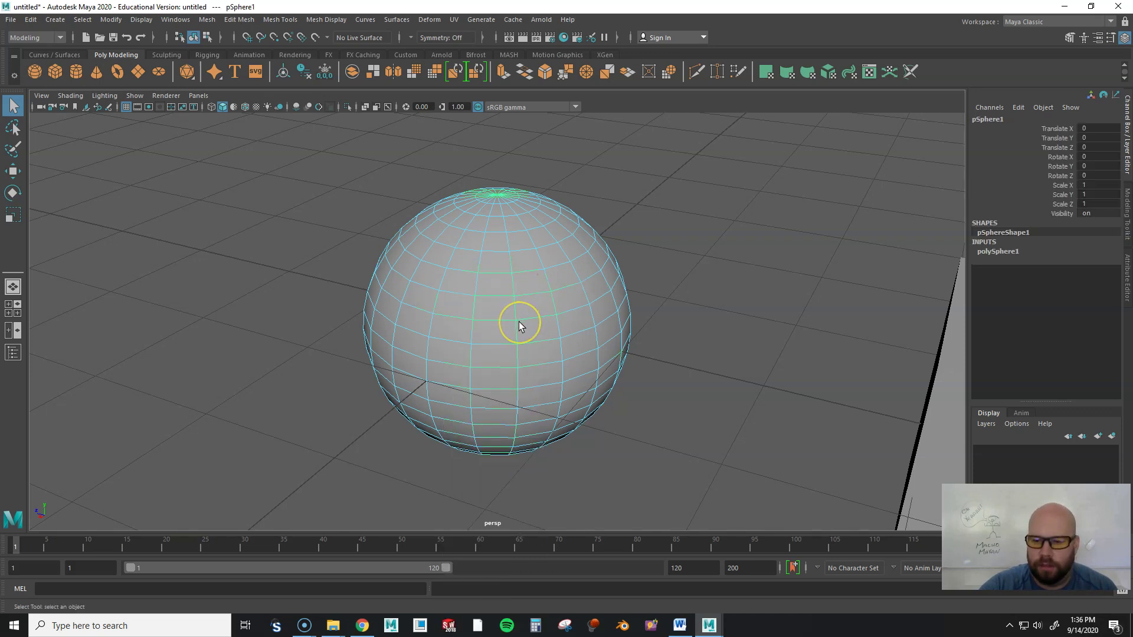
pyautogui.scroll(-5, 519, 321)
pyautogui.click(771, 376)
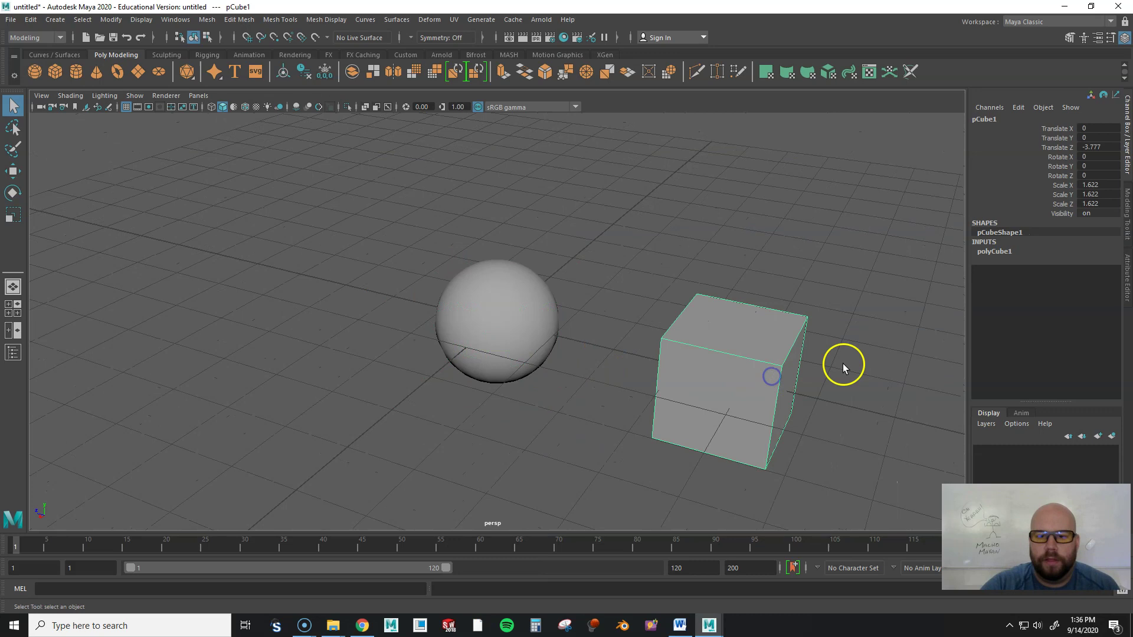
pyautogui.scroll(3, 392, 368)
pyautogui.hotkey('ctrl', 'z')
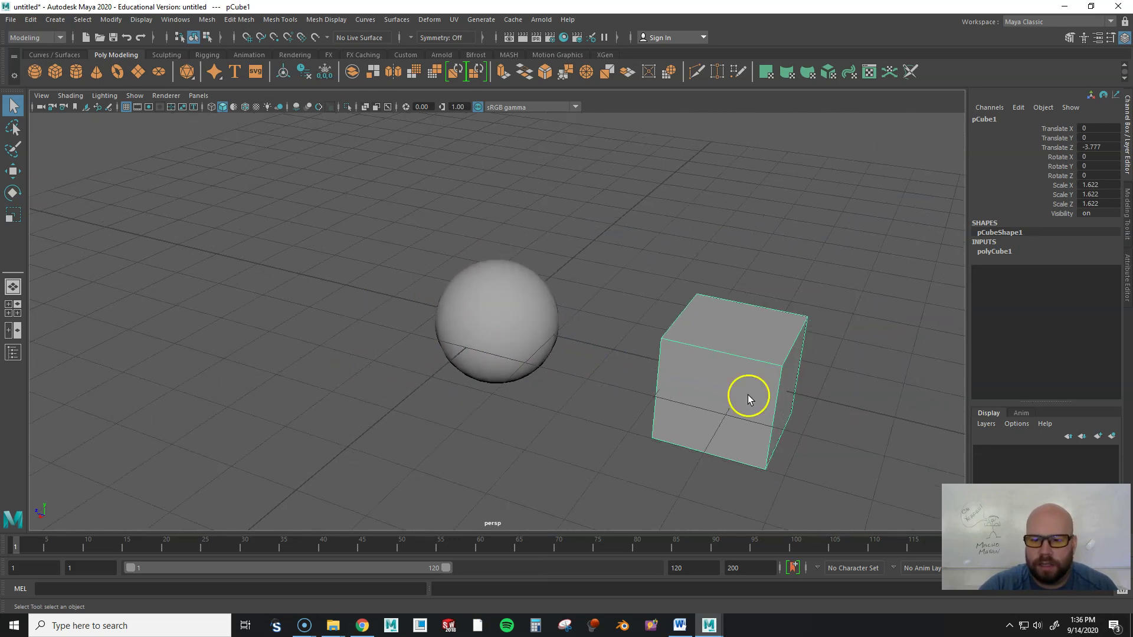
# Take the cube through vertex, edge and face component modes and return it to object mode.
pyautogui.rightClick(744, 356)
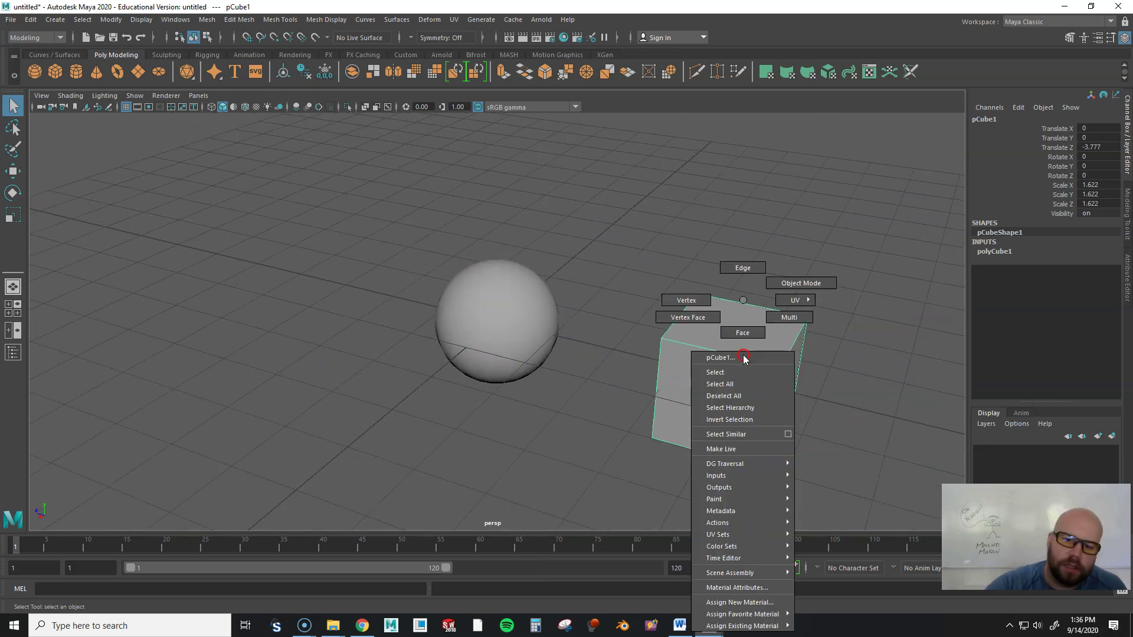
pyautogui.rightClick(693, 302)
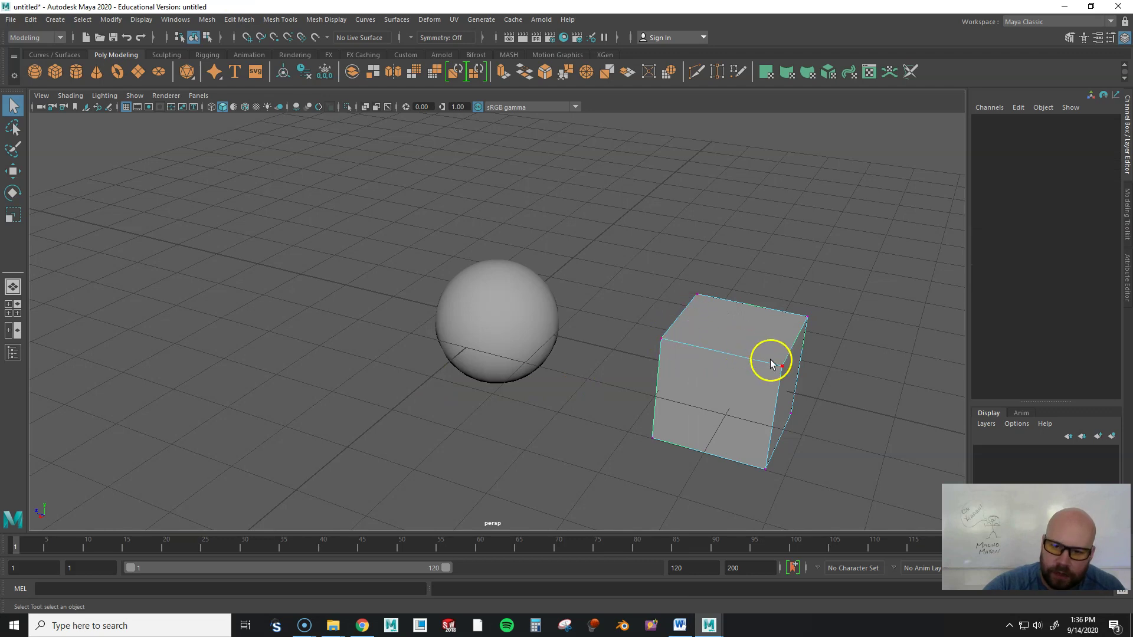
pyautogui.rightClick(720, 300)
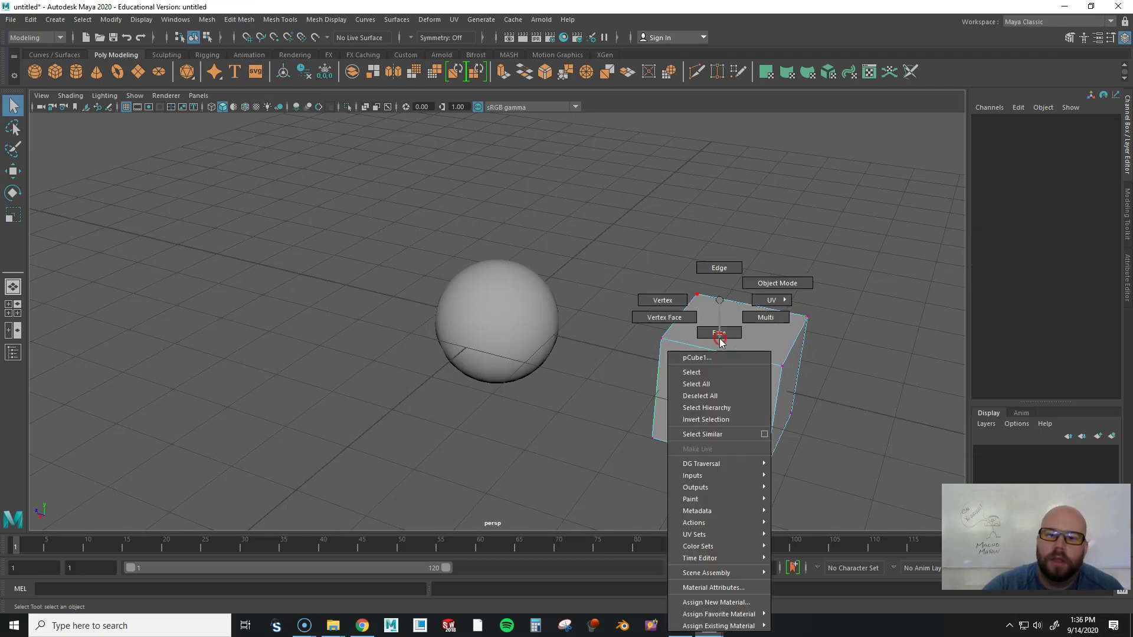
pyautogui.click(719, 273)
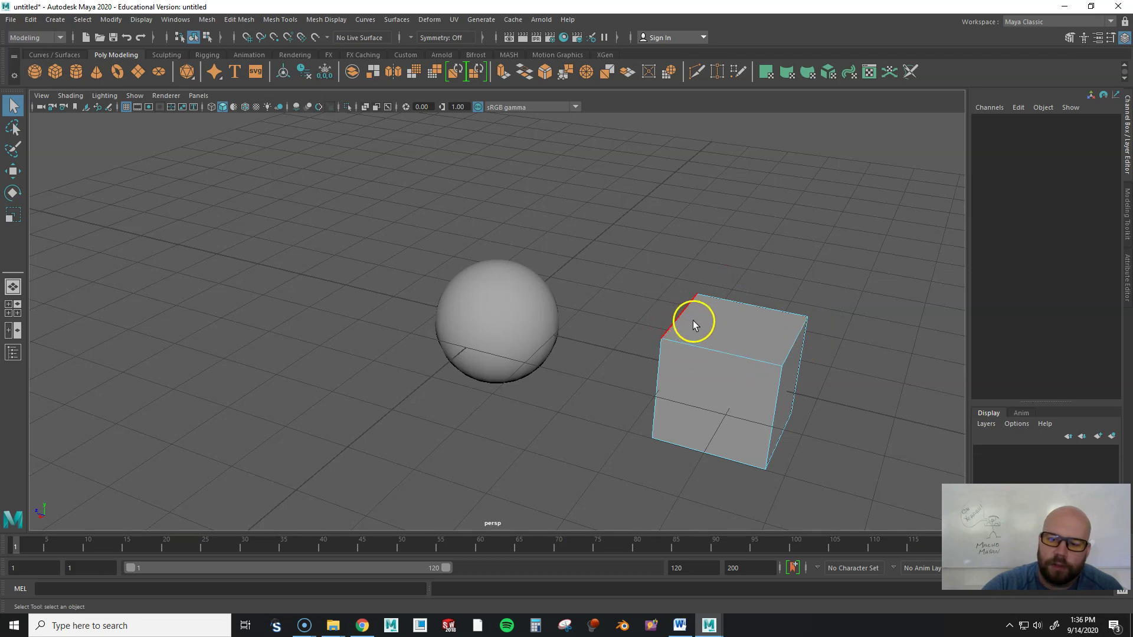
pyautogui.rightClick(726, 301)
pyautogui.click(730, 329)
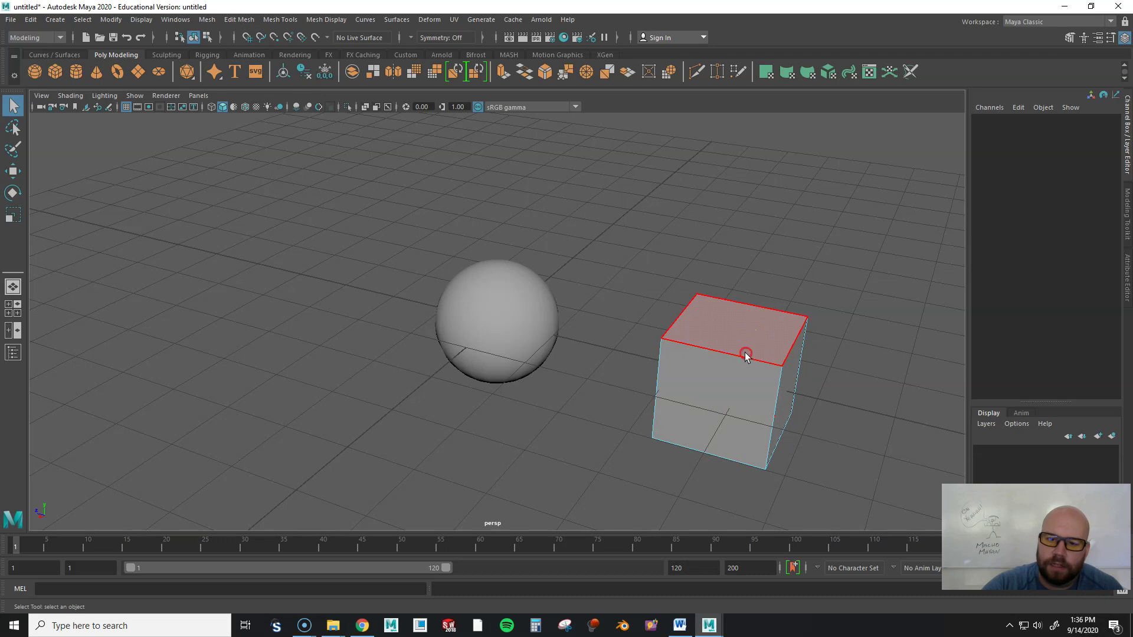
pyautogui.rightClick(746, 352)
pyautogui.click(803, 283)
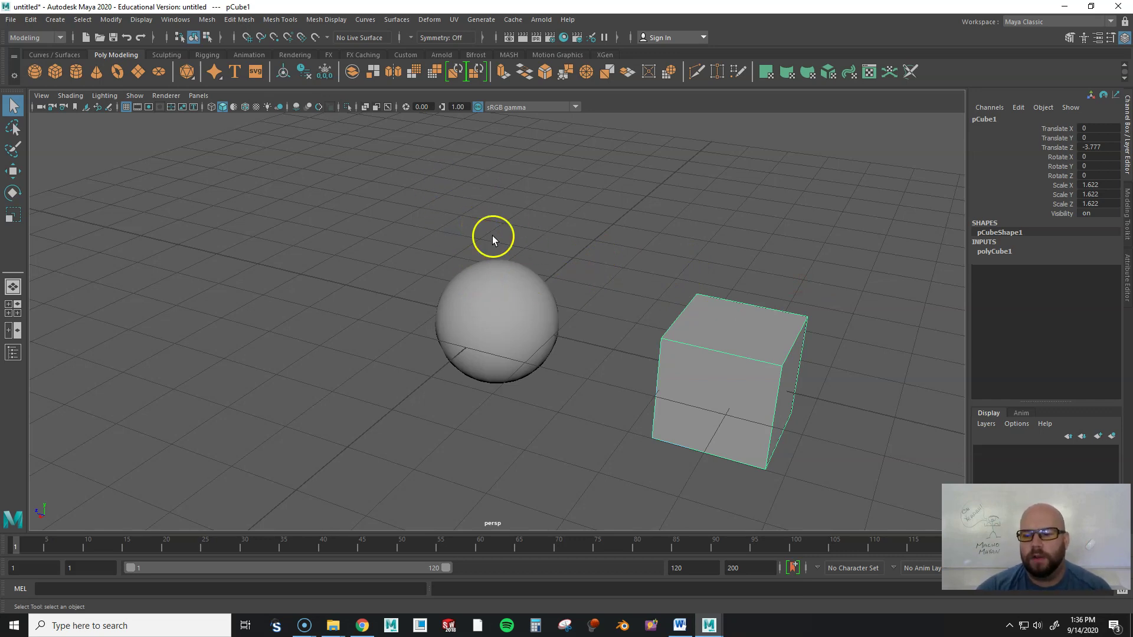
pyautogui.click(56, 19)
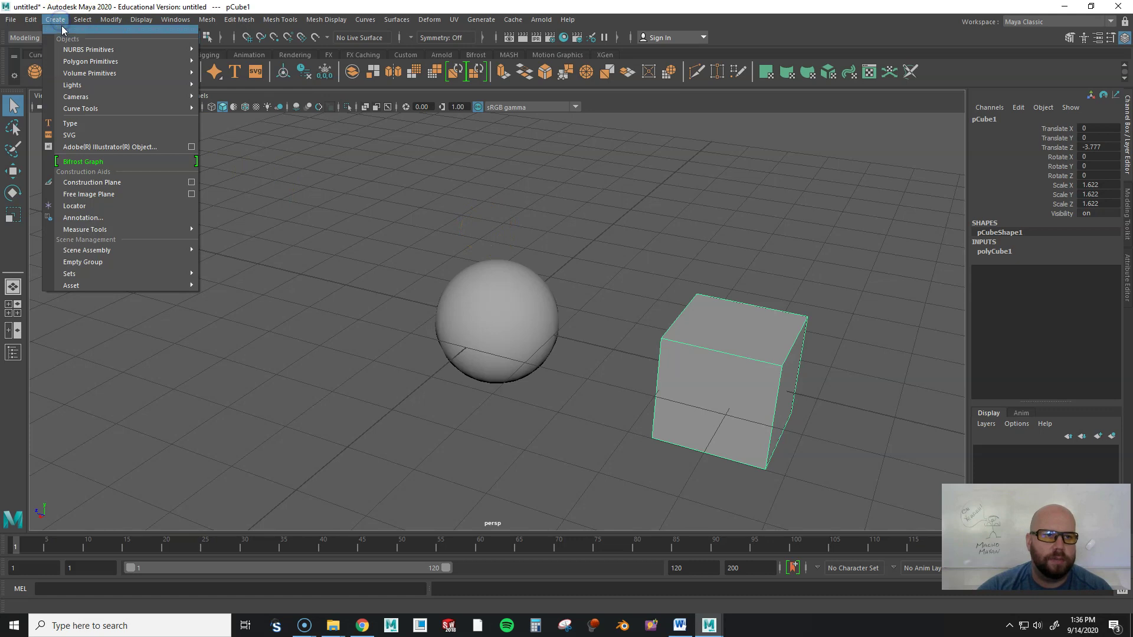
pyautogui.moveTo(81, 50)
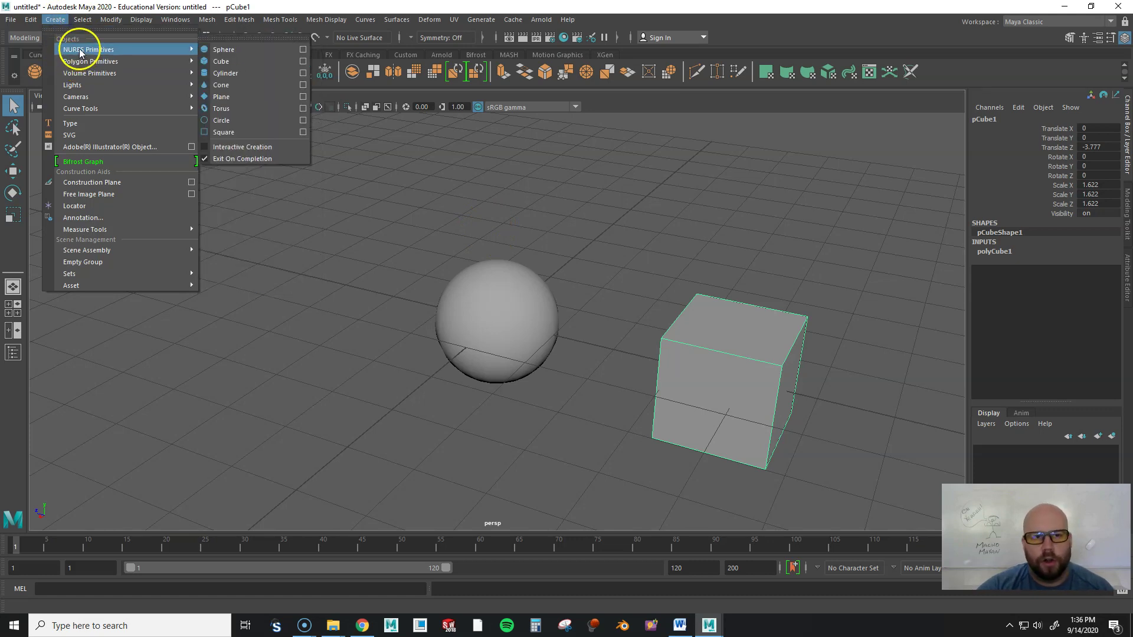
pyautogui.click(55, 20)
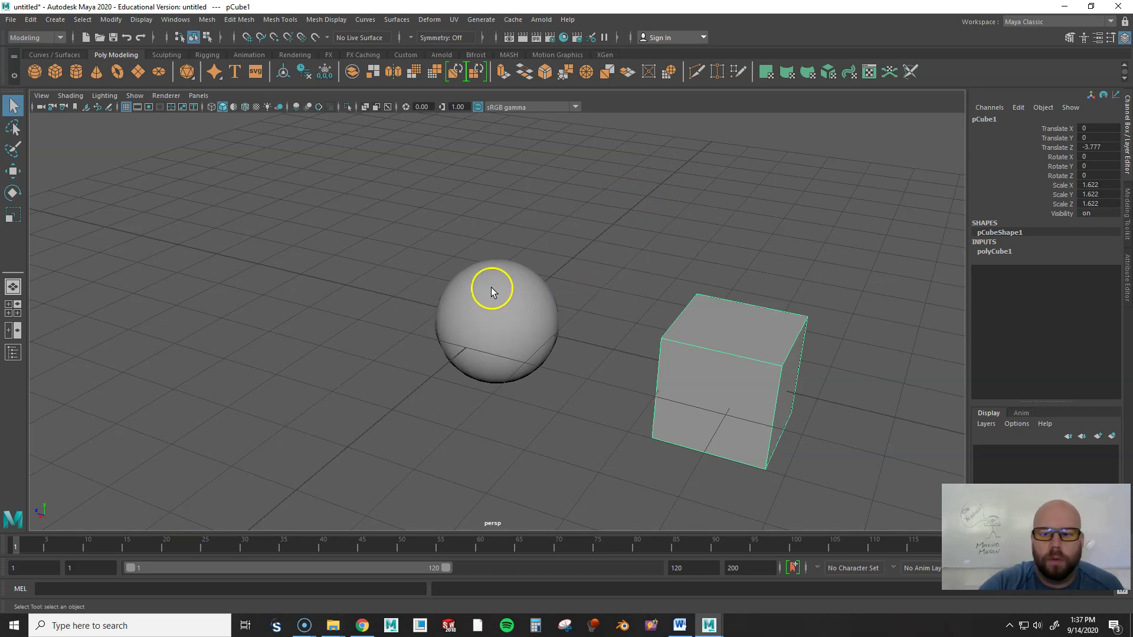
# Select the sphere and activate the Select, Move, Rotate and Scale tools on it in turn.
pyautogui.click(517, 316)
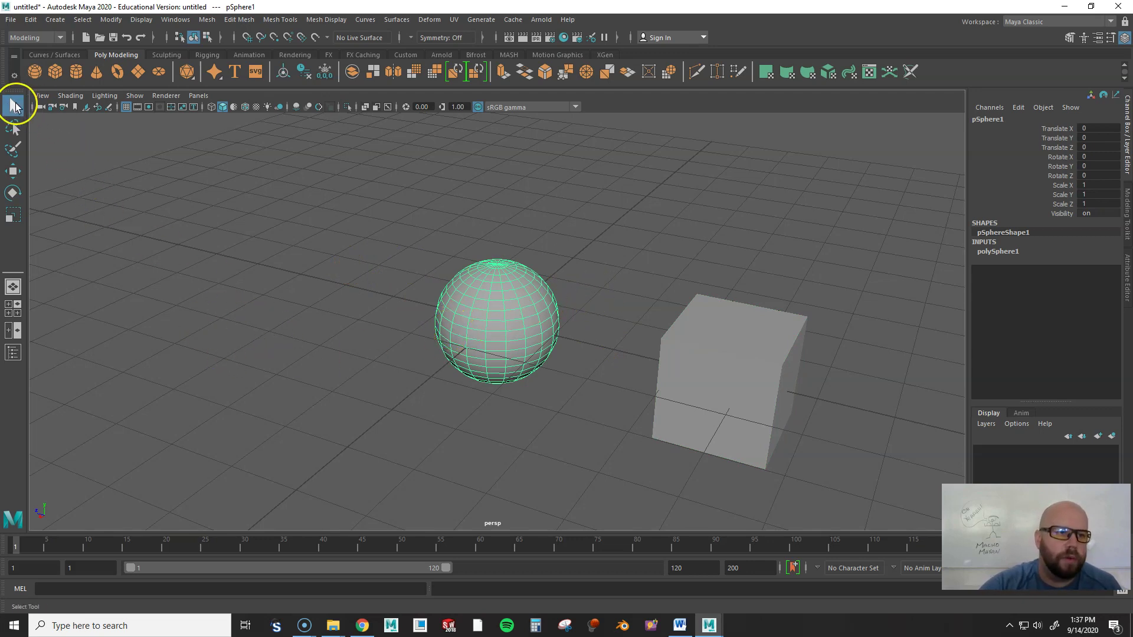
pyautogui.click(15, 106)
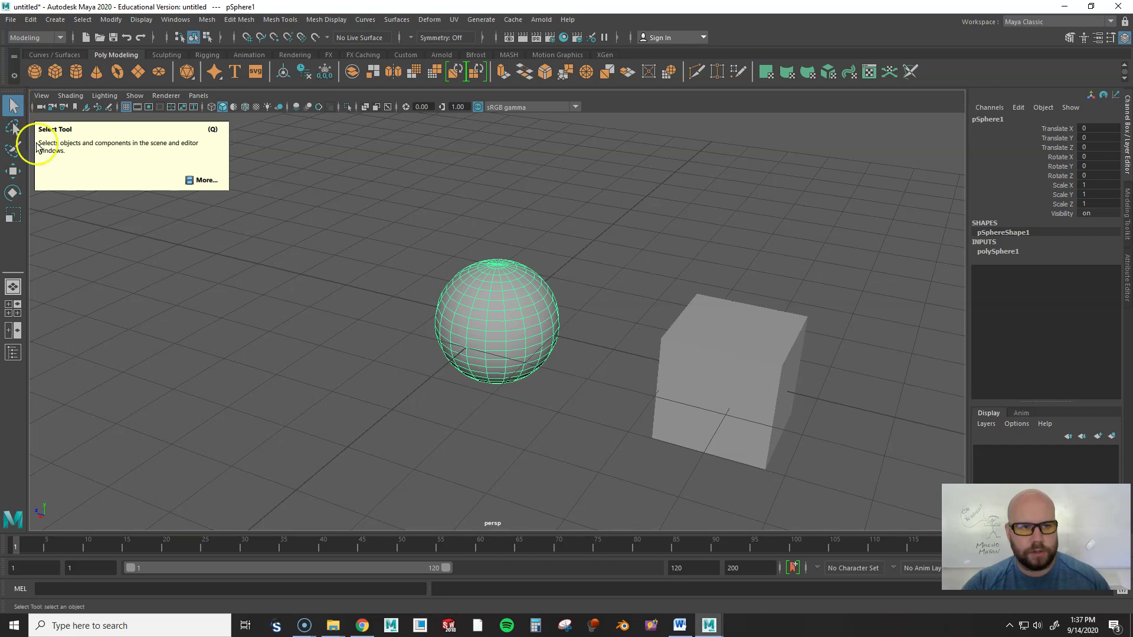
pyautogui.press('w')
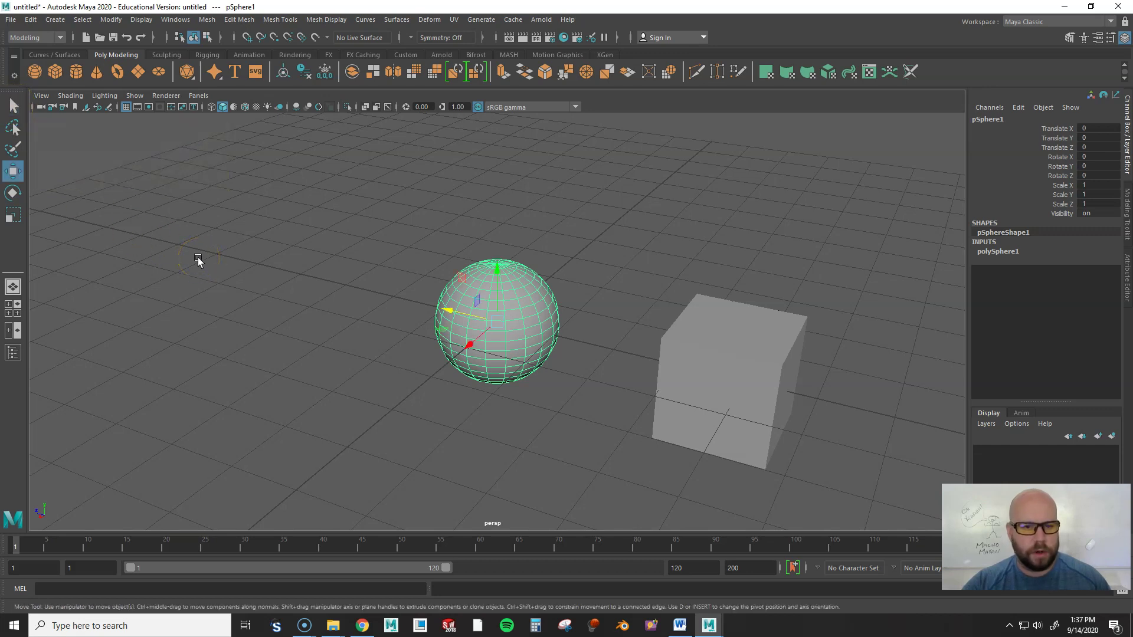
pyautogui.press('e')
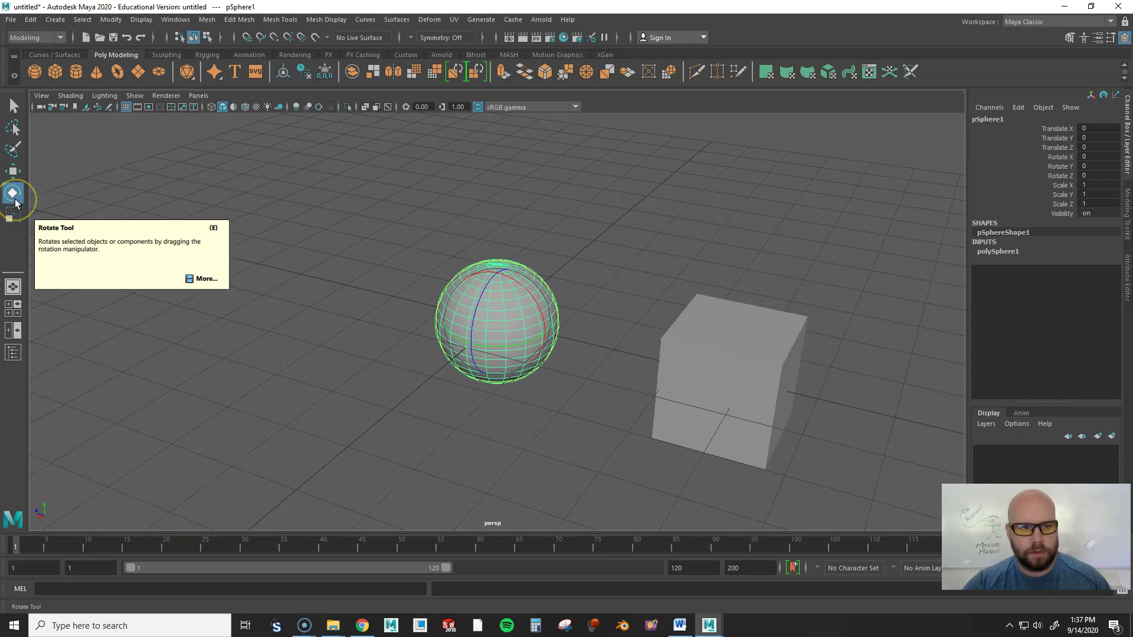
pyautogui.click(17, 219)
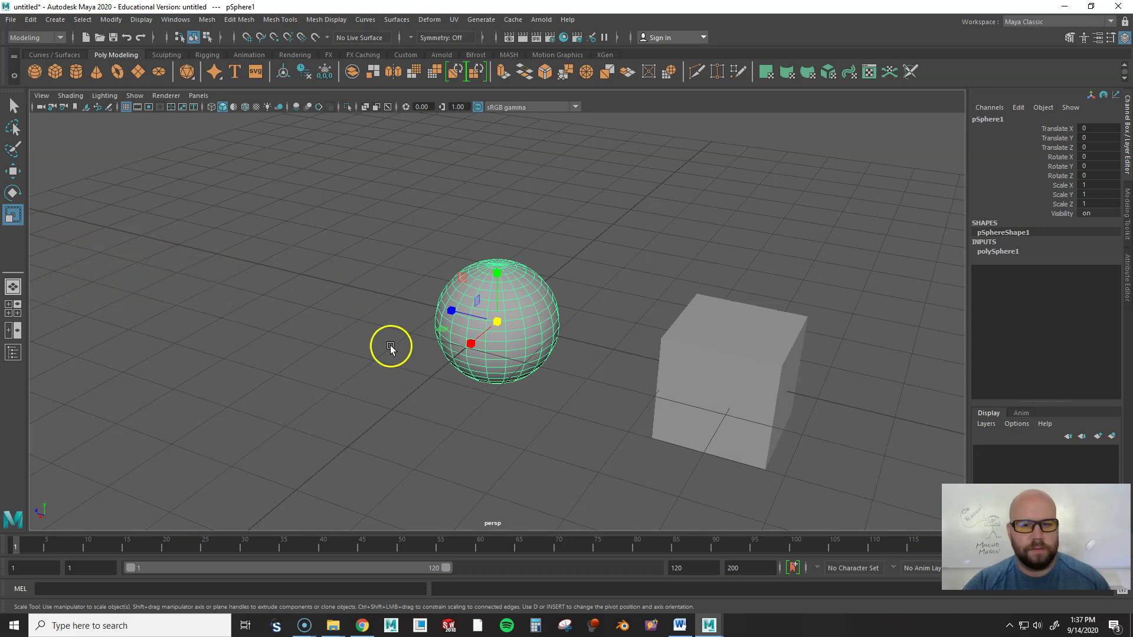
# Cycle repeatedly through the Select, Move, Rotate and Scale tools on the sphere, finishing with the Move tool active.
pyautogui.press('w')
pyautogui.press('e')
pyautogui.press('r')
pyautogui.press('e')
pyautogui.press('q')
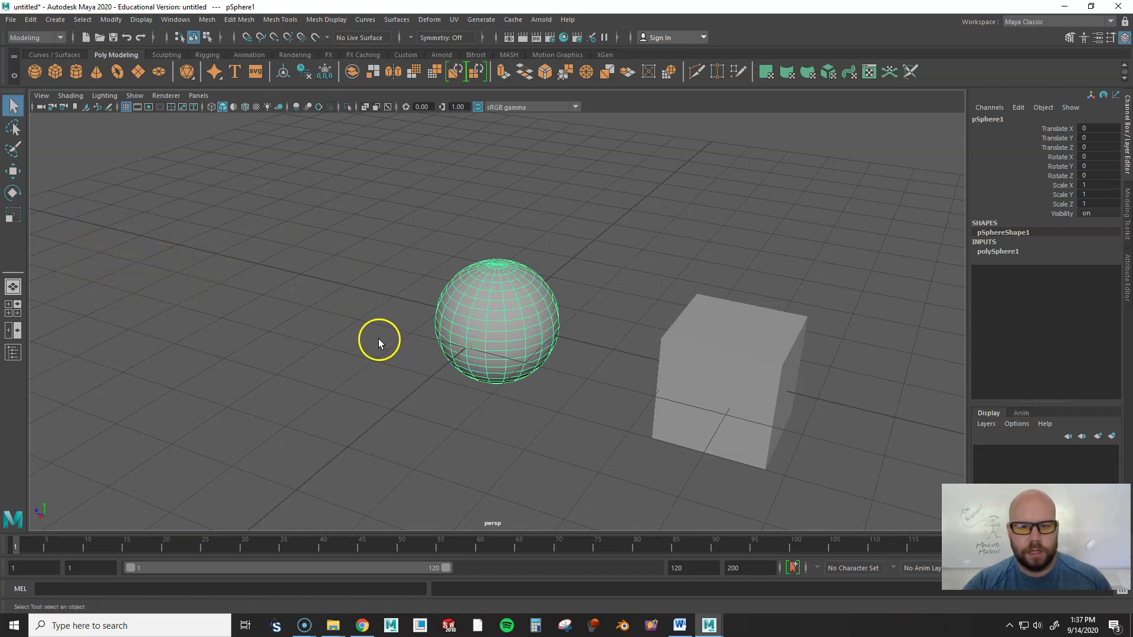
pyautogui.press('w')
pyautogui.press('e')
pyautogui.press('r')
pyautogui.press('q')
pyautogui.press('w')
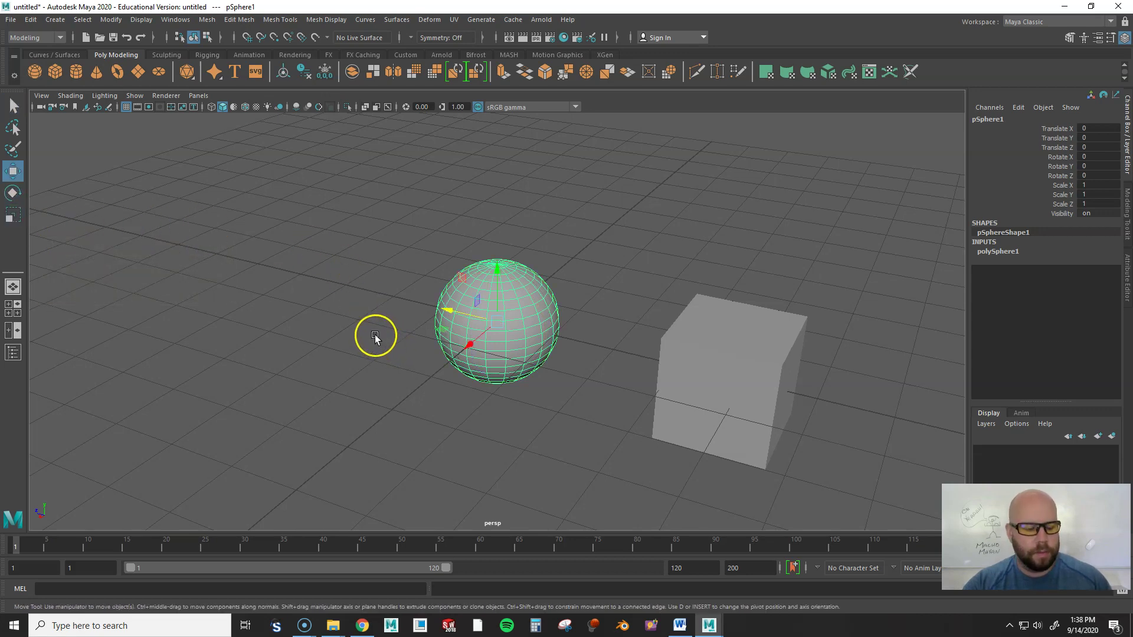
pyautogui.press('e')
pyautogui.press('r')
pyautogui.press('w')
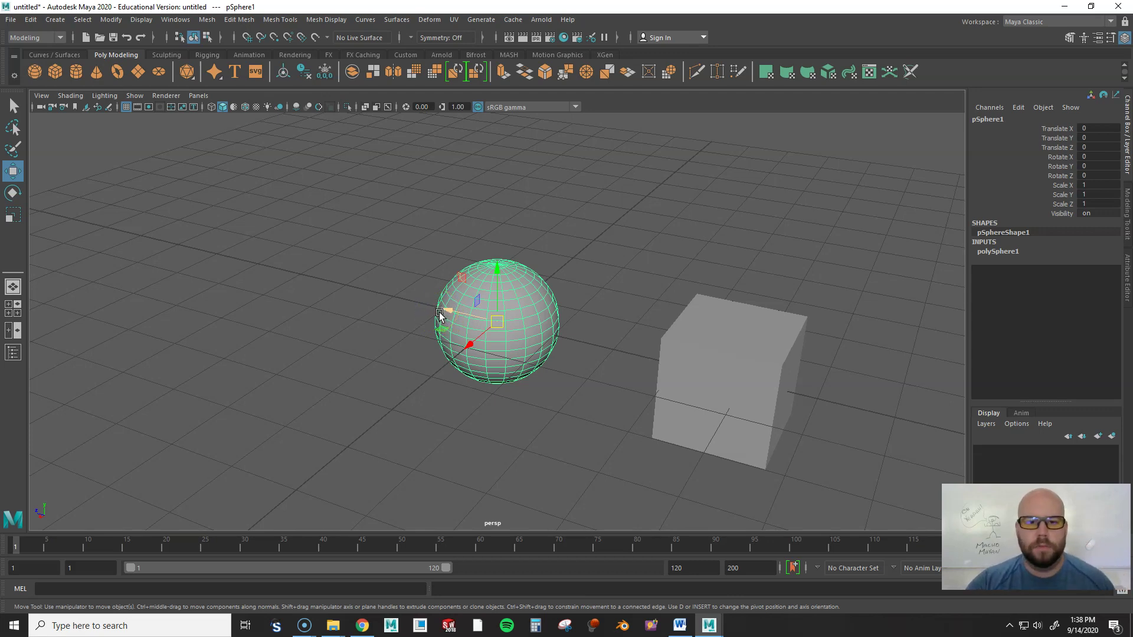
# Move the sphere freehand along its axes to about X 0.123, Y 0.329, Z 0.152.
pyautogui.click(470, 346)
pyautogui.moveTo(471, 346); pyautogui.dragTo(434, 319)
pyautogui.click(481, 277)
pyautogui.moveTo(482, 277); pyautogui.dragTo(498, 257)
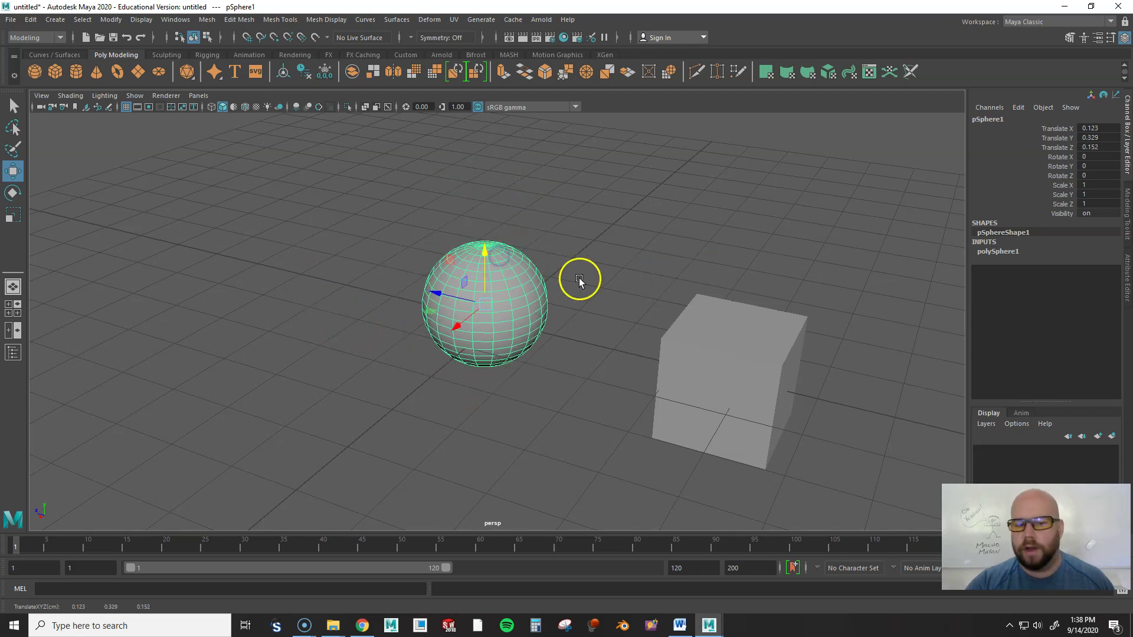
# Enlarge and shrink the sphere's move manipulator several times, finishing at its original size.
pyautogui.scroll(-8, 530, 311)
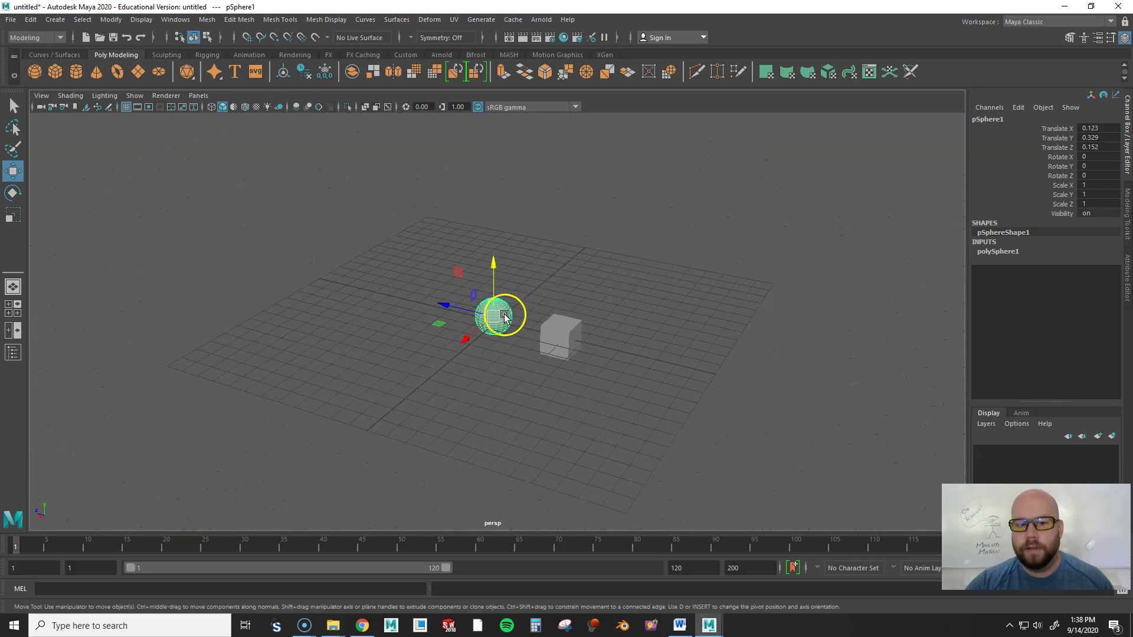
pyautogui.scroll(8, 505, 317)
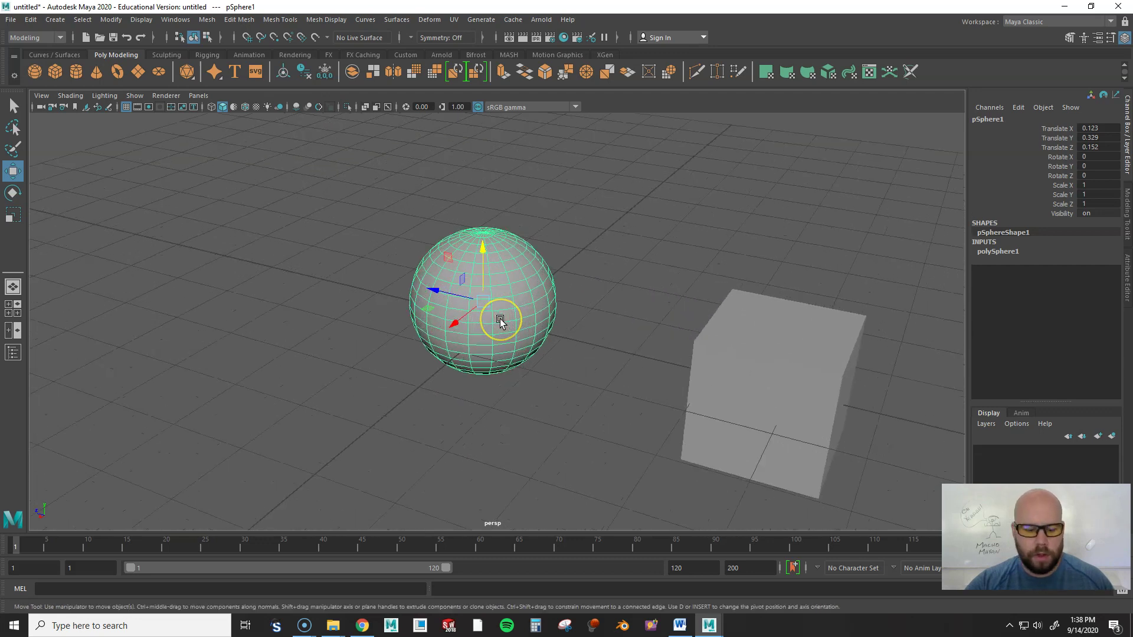
pyautogui.scroll(-2, 500, 318)
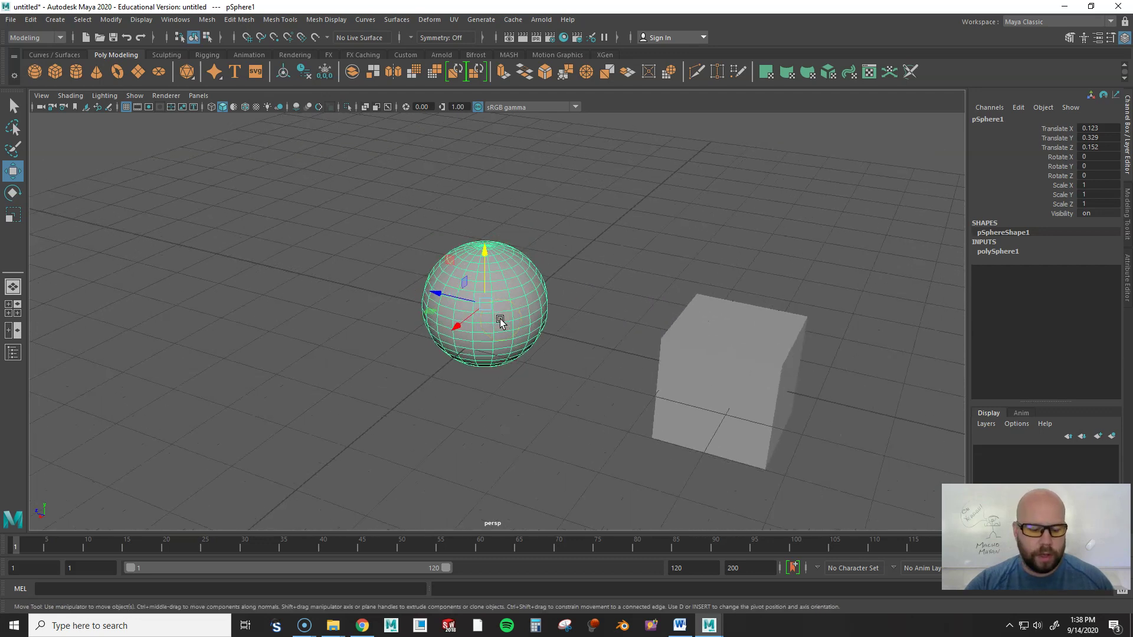
pyautogui.press('=')
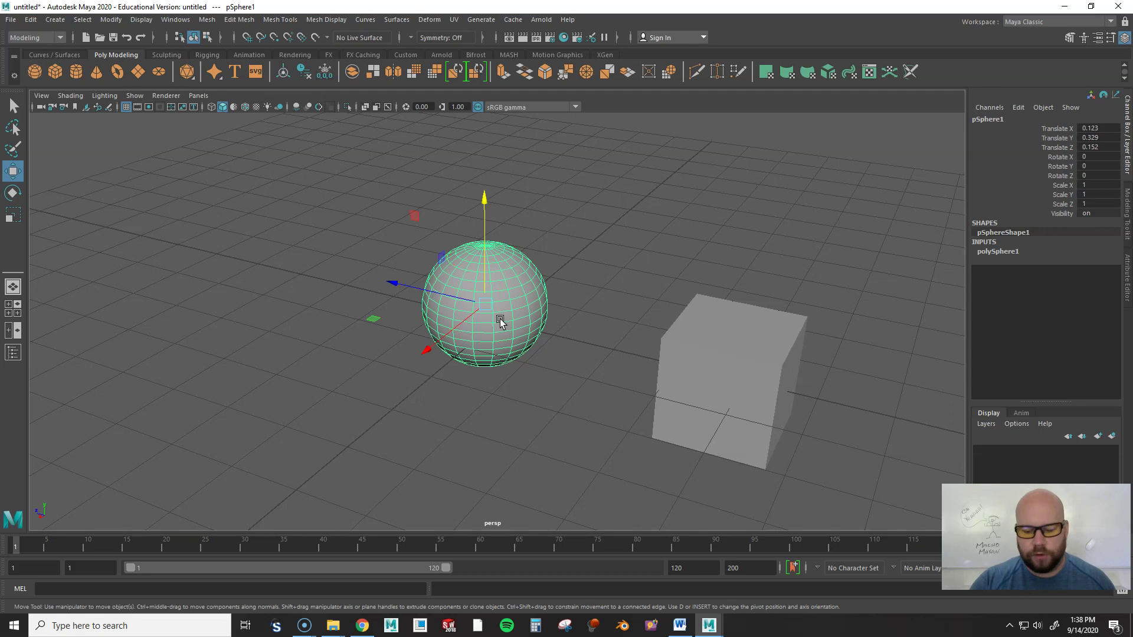
pyautogui.press('-')
pyautogui.press('=')
pyautogui.press('-')
pyautogui.press('=')
pyautogui.press('-')
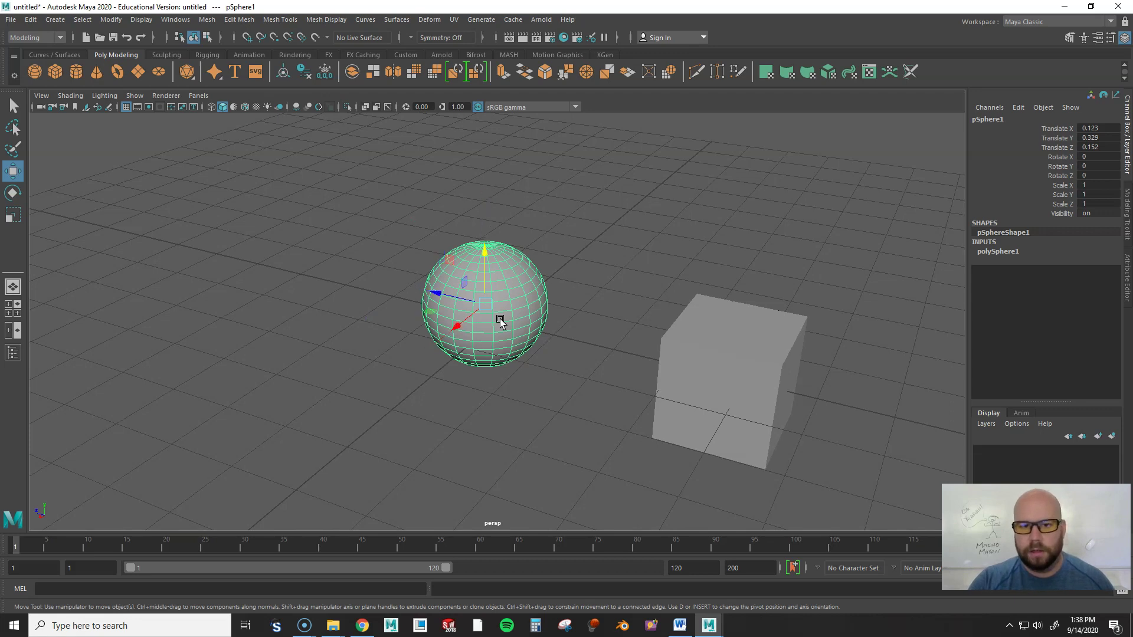
# Alternate the sphere's move manipulator repeatedly between large and small sizes, also with the view zoomed out, finishing at the small size.
pyautogui.press('=')
pyautogui.press('-')
pyautogui.press('=')
pyautogui.press('-')
pyautogui.press('=')
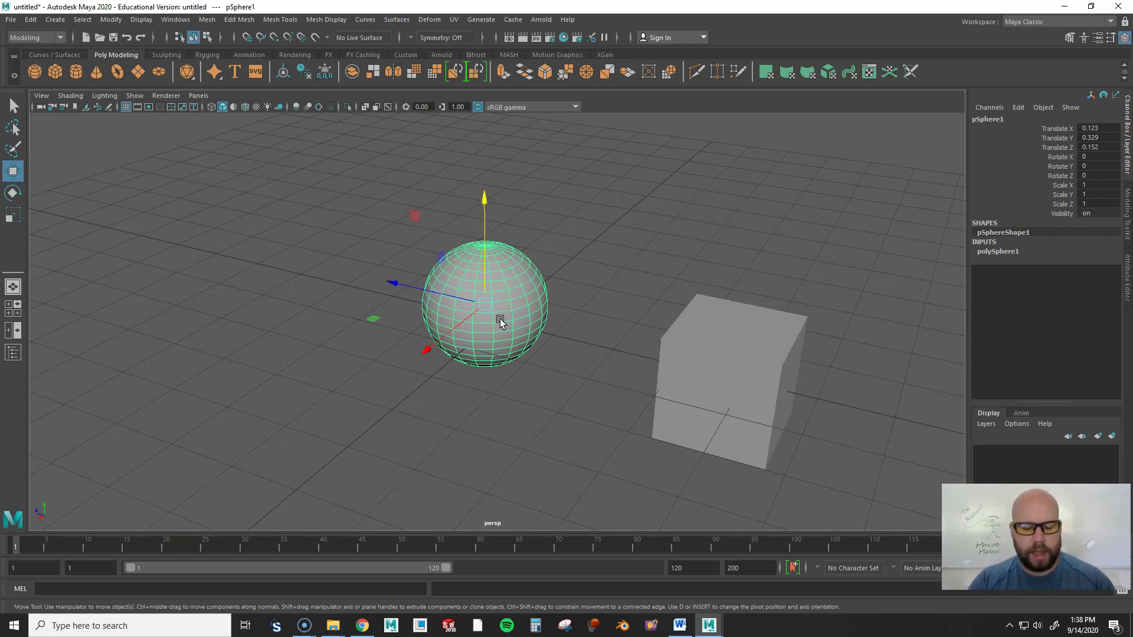
pyautogui.press('=')
pyautogui.press('-')
pyautogui.press('-')
pyautogui.press('=')
pyautogui.press('-')
pyautogui.press('=')
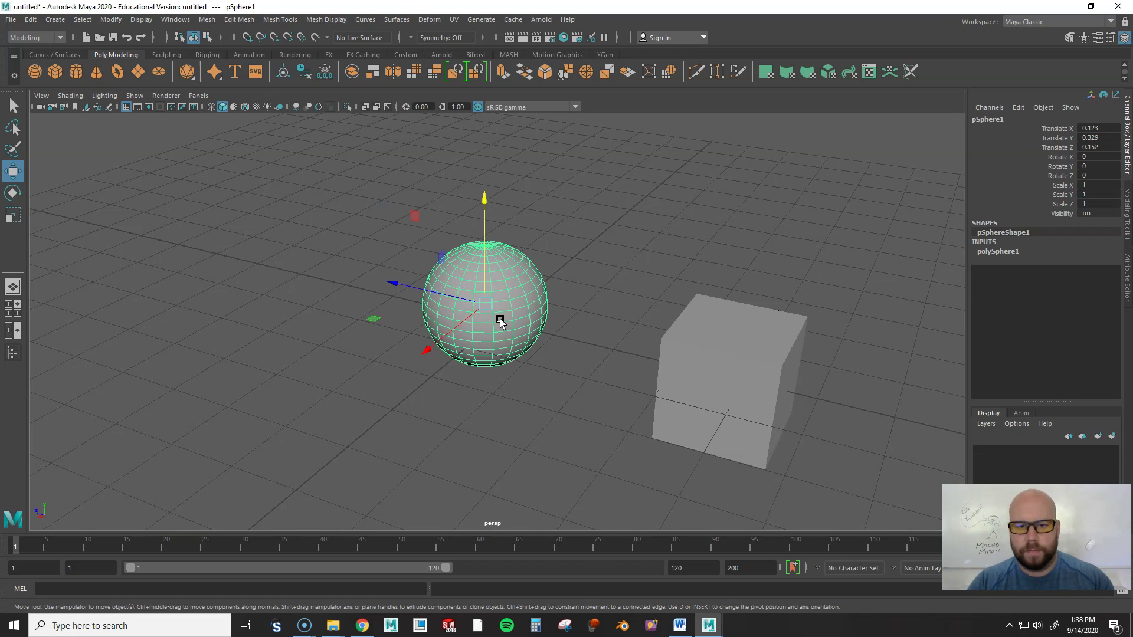
pyautogui.press('-')
pyautogui.press('=')
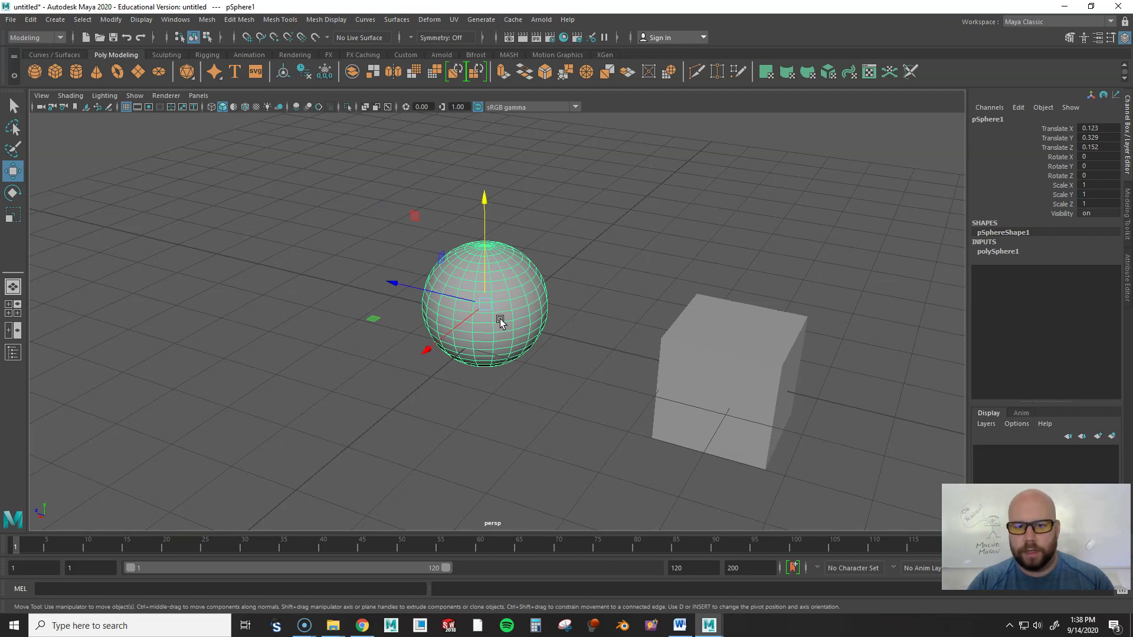
pyautogui.press('-')
pyautogui.press('=')
pyautogui.press('-')
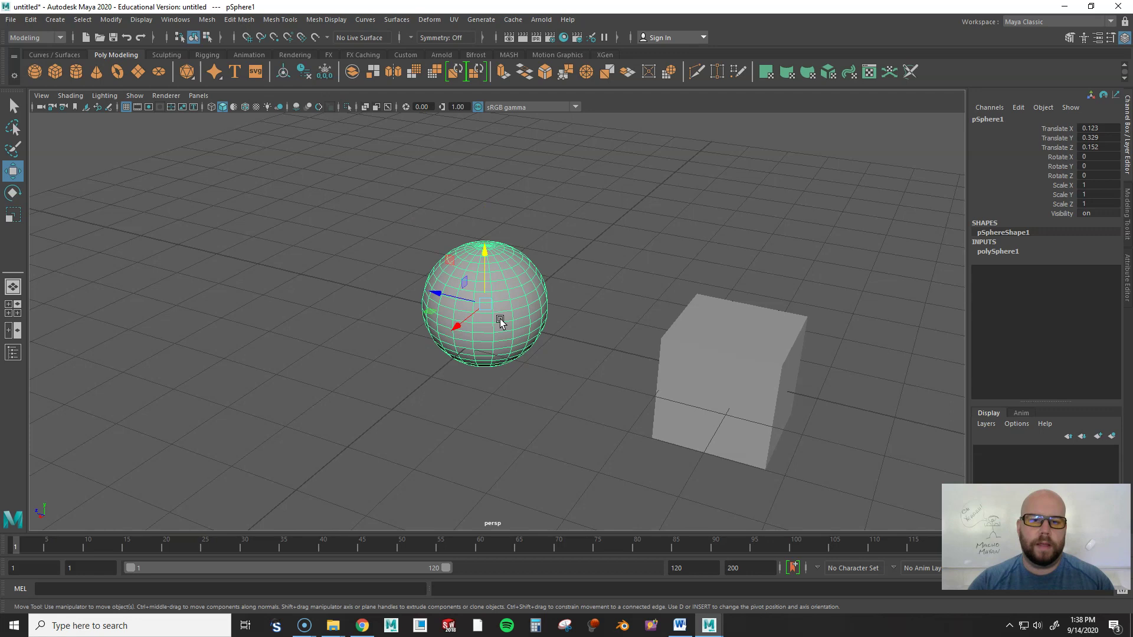
pyautogui.press('=')
pyautogui.scroll(-5, 501, 326)
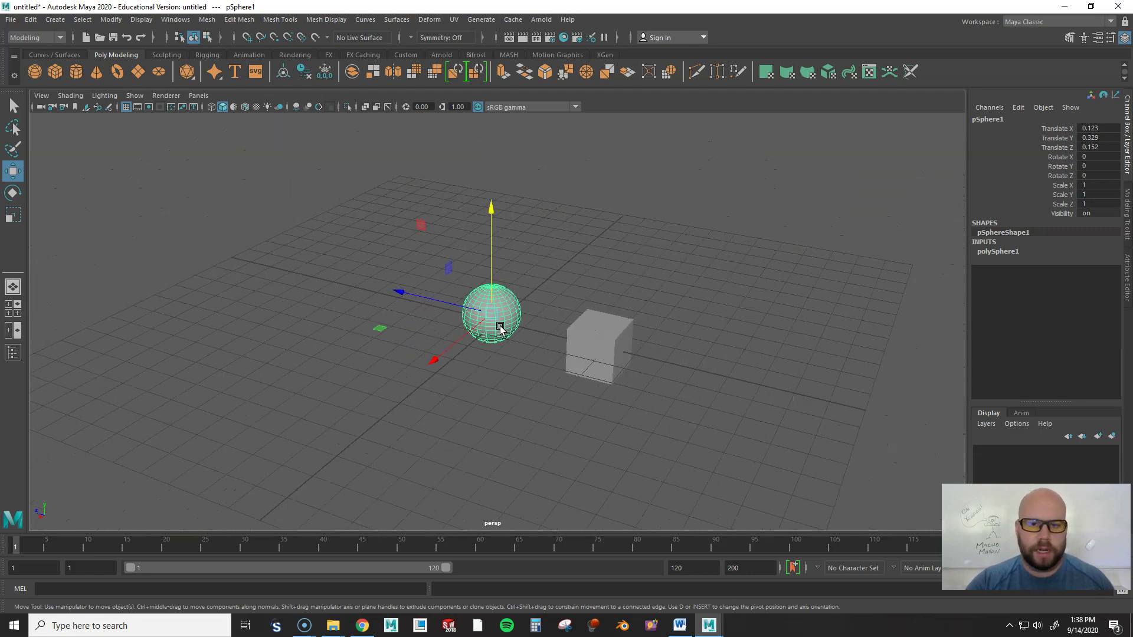
pyautogui.press('-')
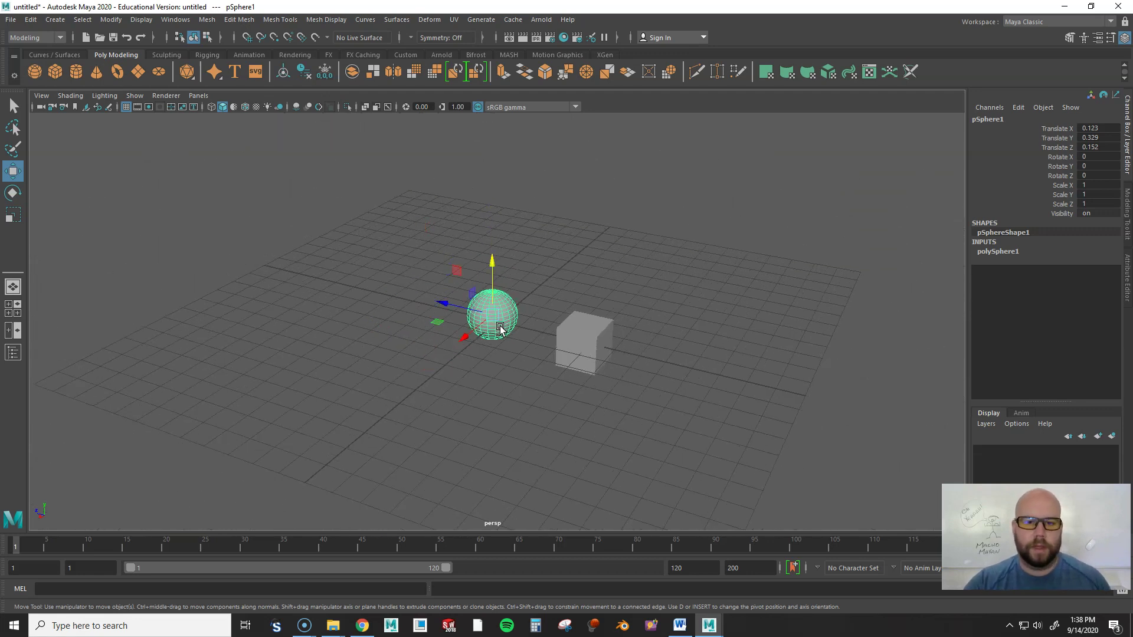
pyautogui.scroll(5, 501, 326)
pyautogui.scroll(2, 501, 325)
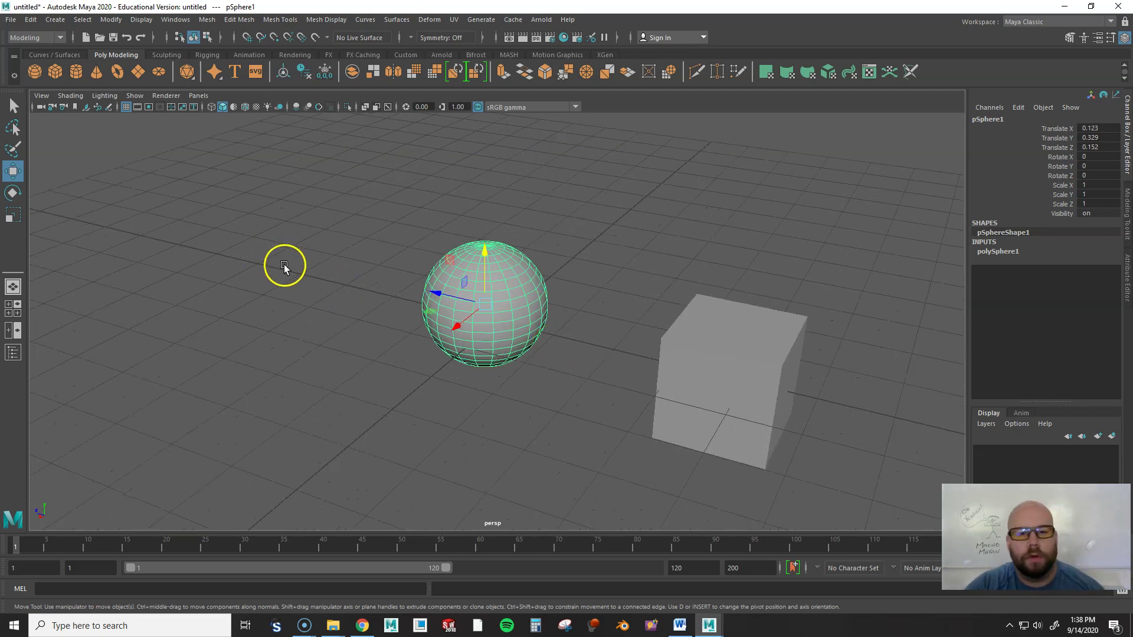
# Activate the Rotate tool, enlarge its manipulator and rotate the sphere freehand to about X 1.6, Y 30.7, Z -9.4.
pyautogui.press('e')
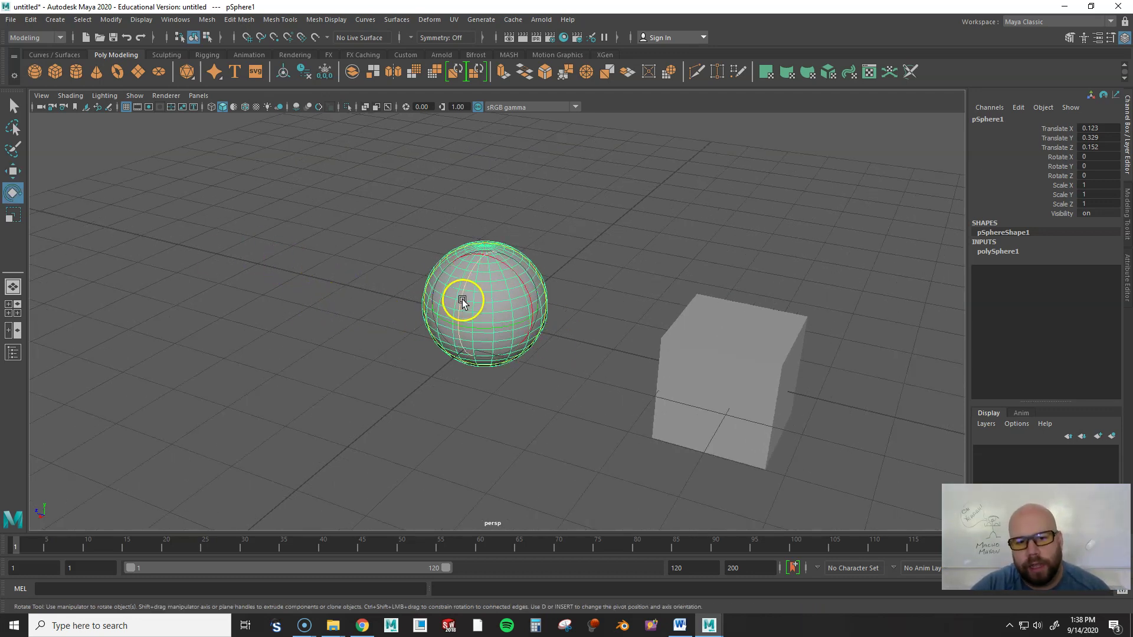
pyautogui.press('=')
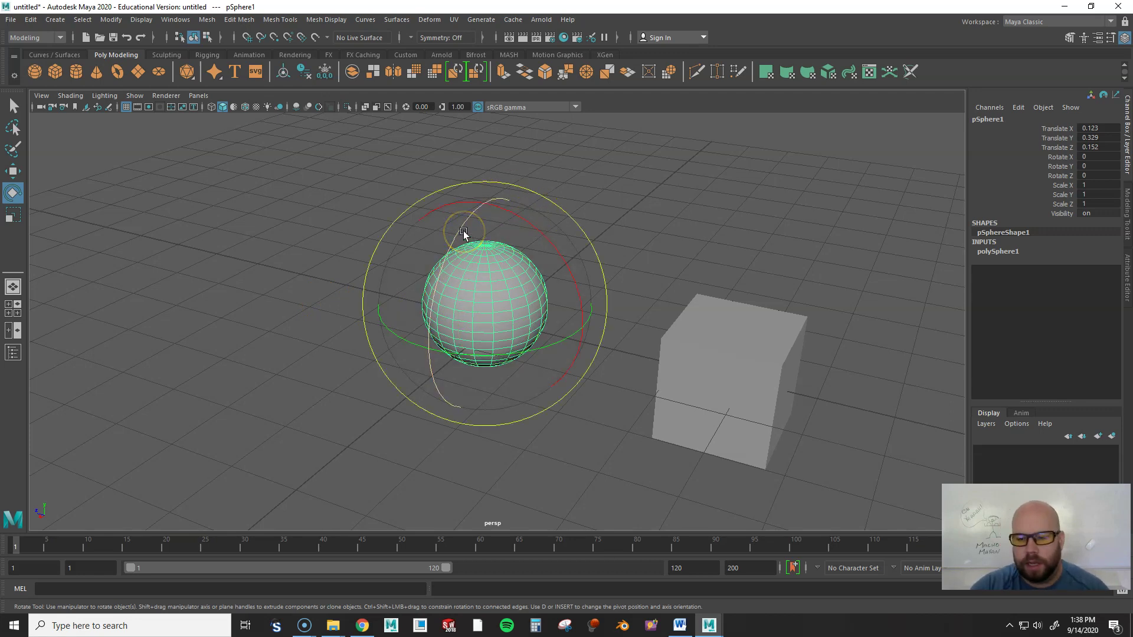
pyautogui.moveTo(464, 215); pyautogui.dragTo(487, 235)
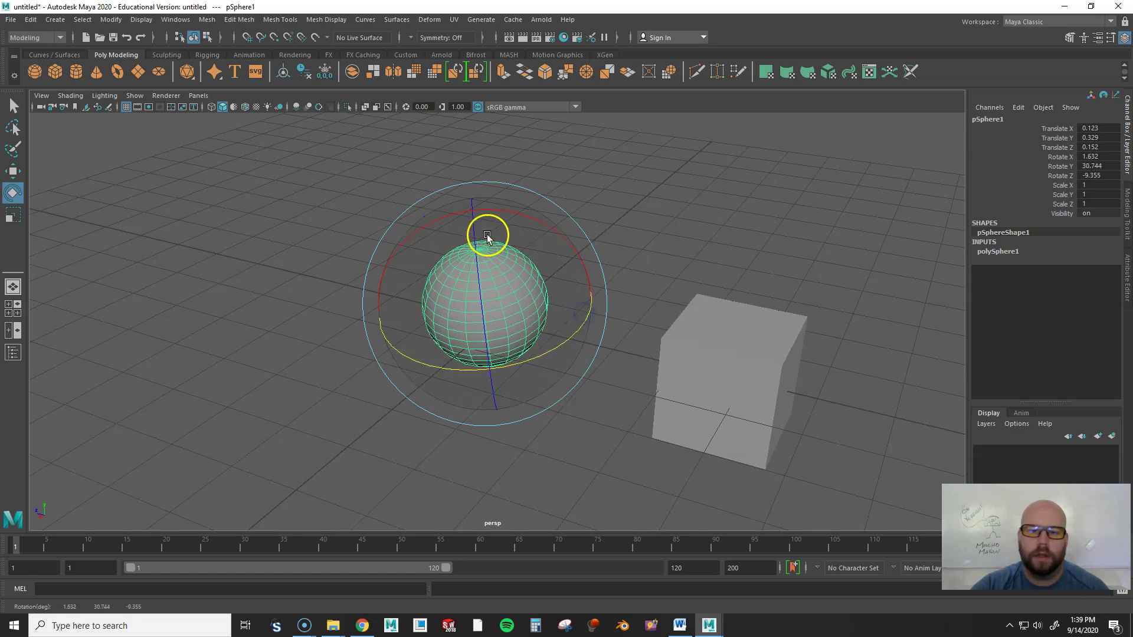
# Try a further freehand rotation of the sphere and undo it.
pyautogui.moveTo(501, 179); pyautogui.dragTo(516, 200)
pyautogui.hotkey('ctrl', 'z')
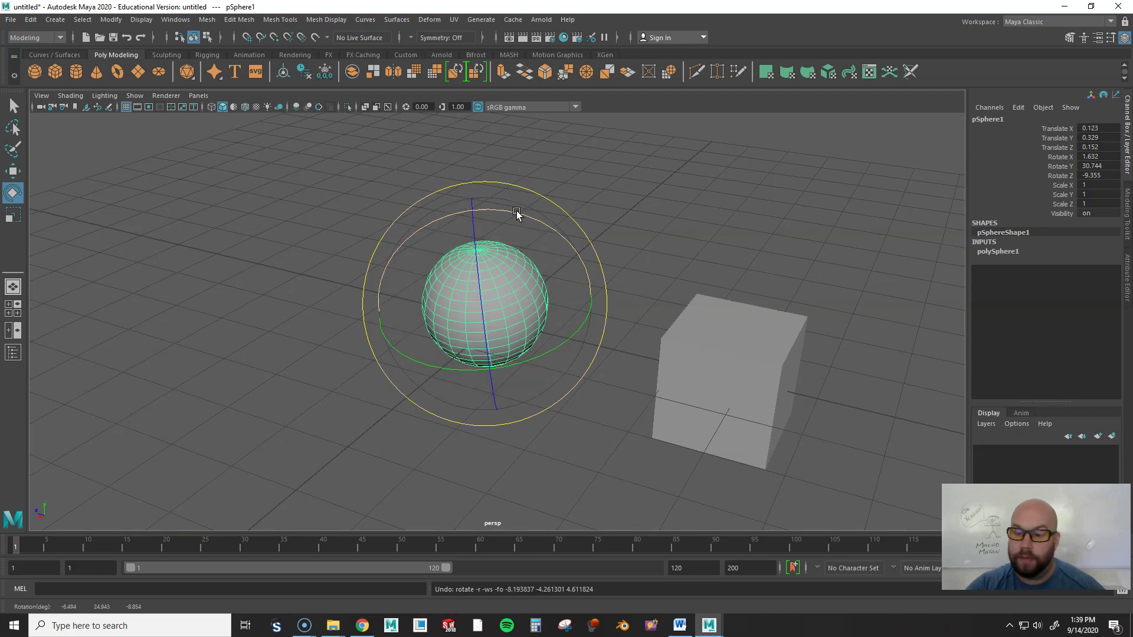
pyautogui.moveTo(631, 186); pyautogui.dragTo(631, 186)
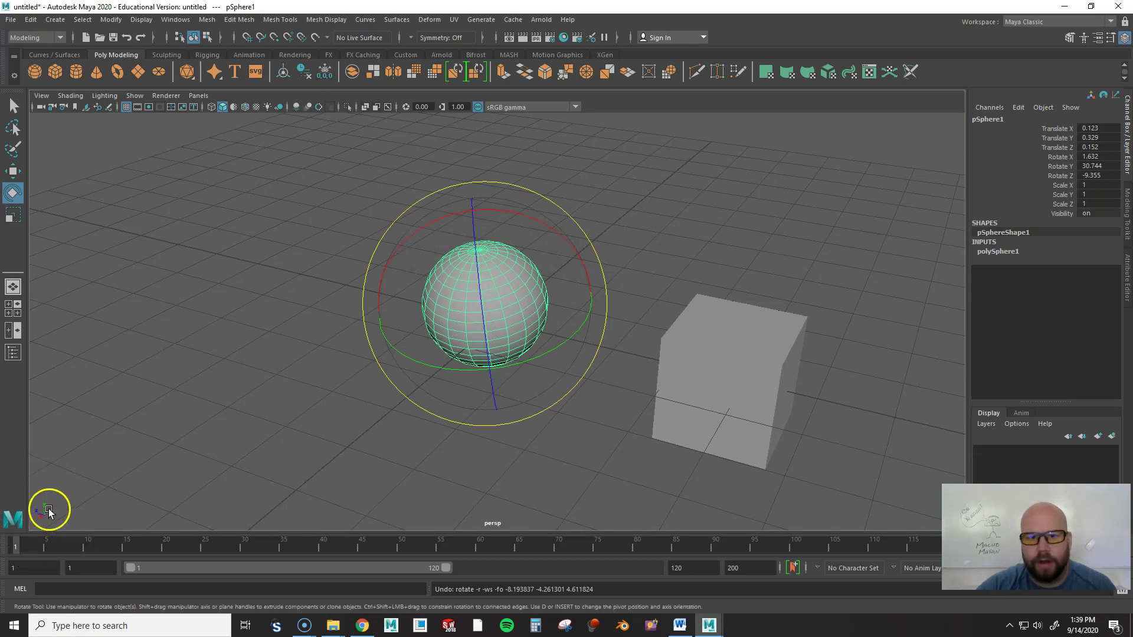
# Scale the sphere freehand into an egg shape with scale values of about X 1.5, Y 1.726 and Z 1.248.
pyautogui.click(13, 217)
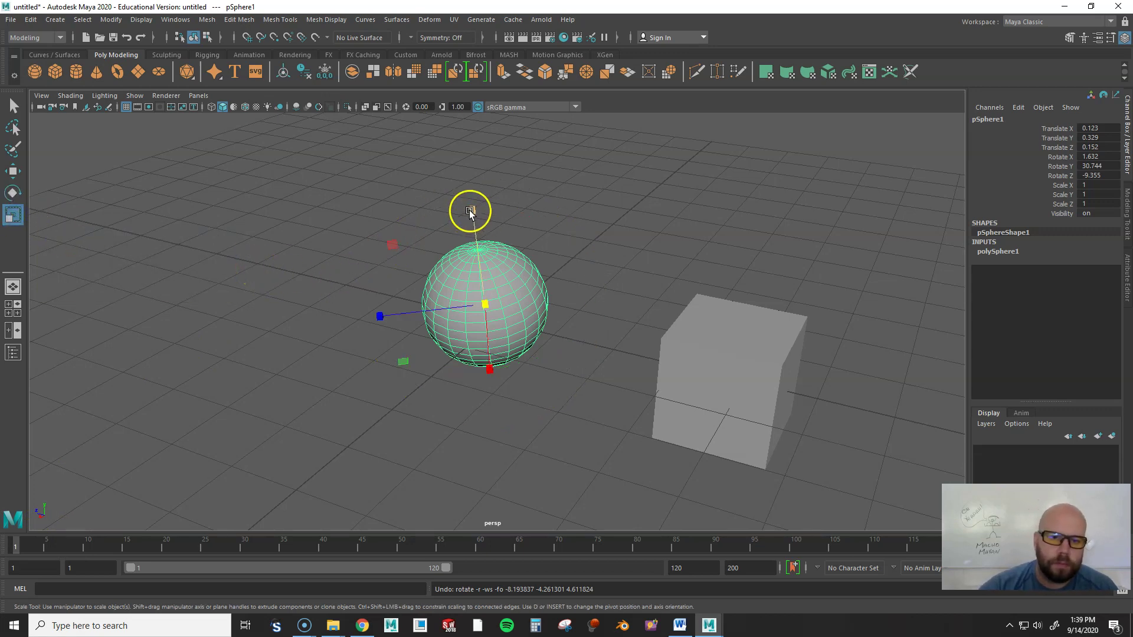
pyautogui.moveTo(484, 303); pyautogui.dragTo(448, 260)
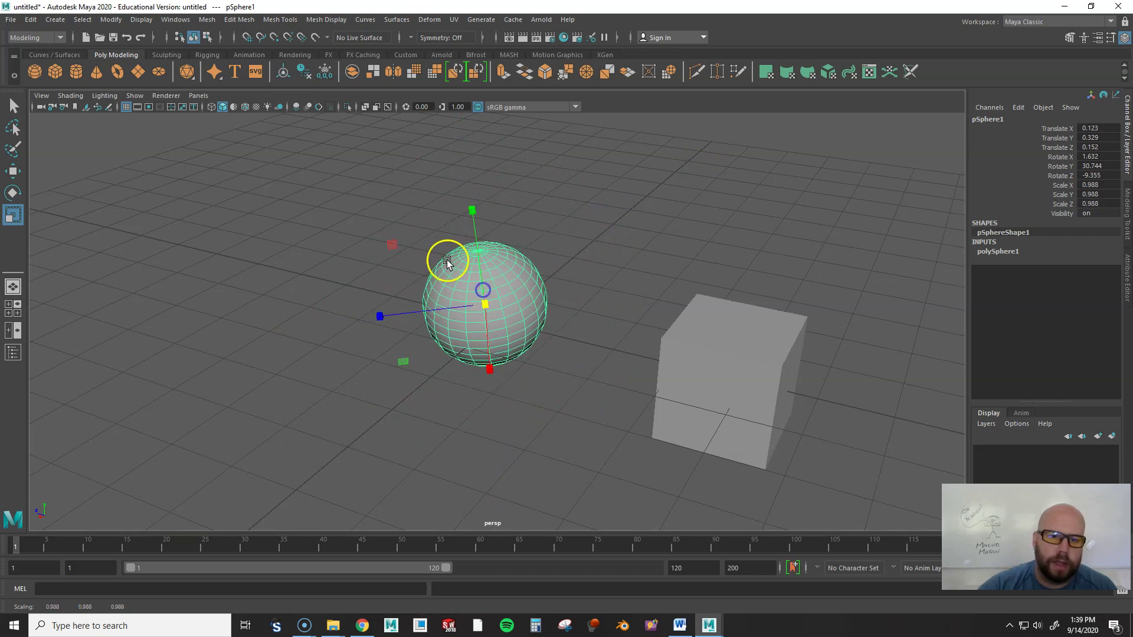
pyautogui.click(472, 210)
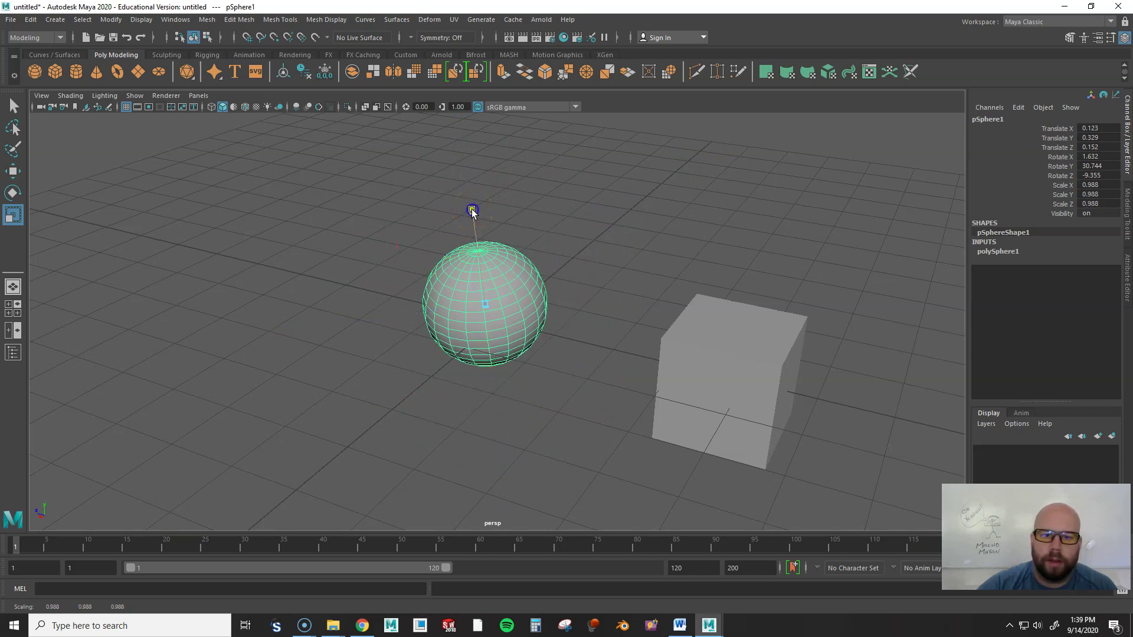
pyautogui.moveTo(472, 210); pyautogui.dragTo(481, 290)
pyautogui.keyDown('alt'); pyautogui.moveTo(494, 336); pyautogui.dragTo(532, 405); pyautogui.keyUp('alt')
pyautogui.moveTo(470, 203); pyautogui.dragTo(473, 15)
pyautogui.moveTo(473, 200); pyautogui.dragTo(467, 143)
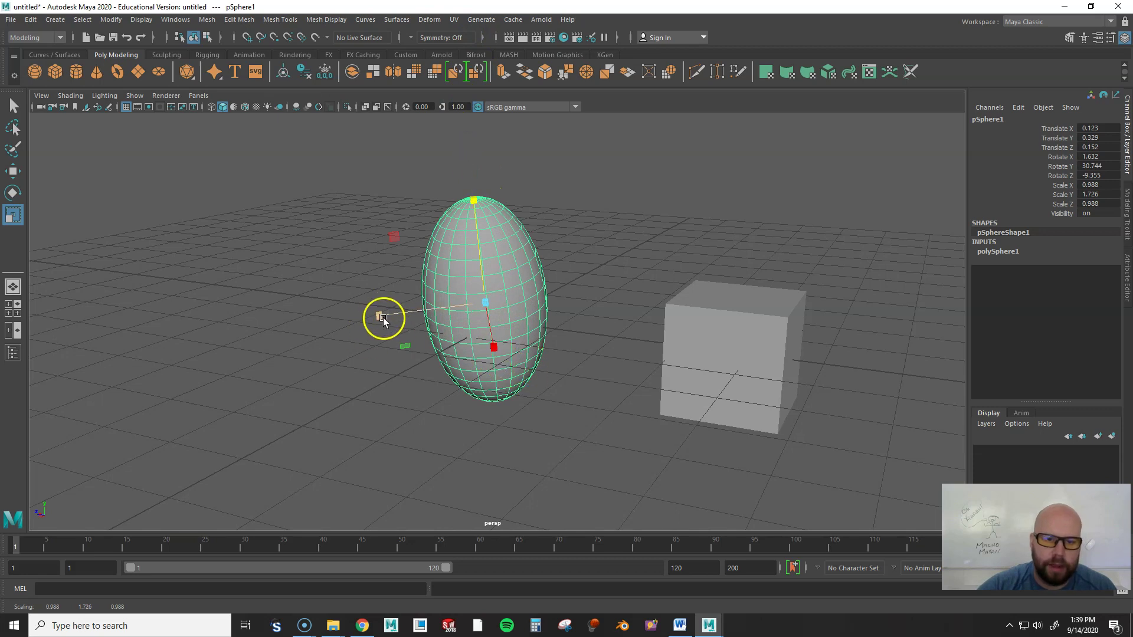
pyautogui.moveTo(383, 319); pyautogui.dragTo(354, 322)
pyautogui.moveTo(491, 346); pyautogui.dragTo(511, 433)
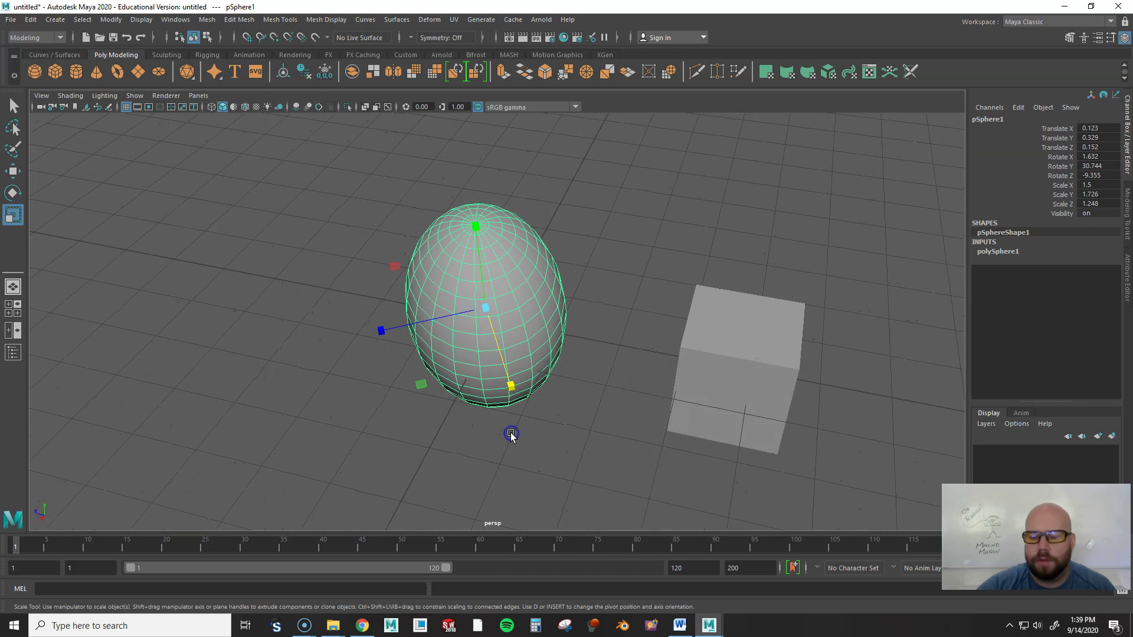
# Scale the cube freehand into a tall, thin slab with scale values of about X 0.508, Y 4.069 and Z 1.622.
pyautogui.click(756, 363)
pyautogui.moveTo(756, 277); pyautogui.dragTo(788, 121)
pyautogui.keyDown('alt'); pyautogui.moveTo(788, 121); pyautogui.dragTo(612, 365); pyautogui.keyUp('alt')
pyautogui.moveTo(545, 396); pyautogui.dragTo(628, 406)
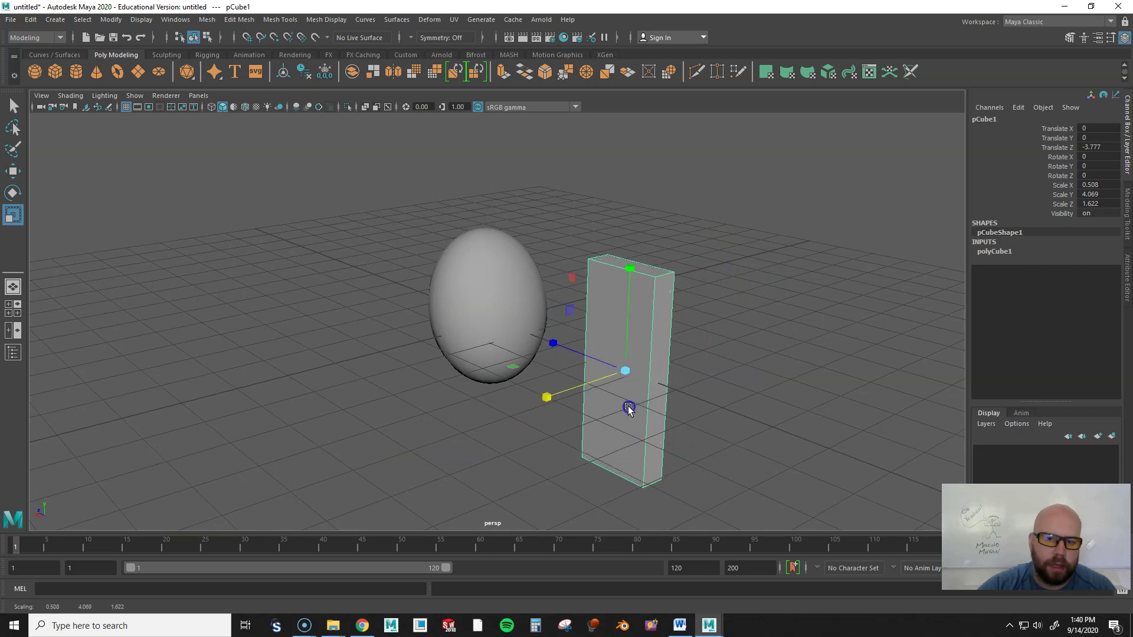
pyautogui.click(343, 422)
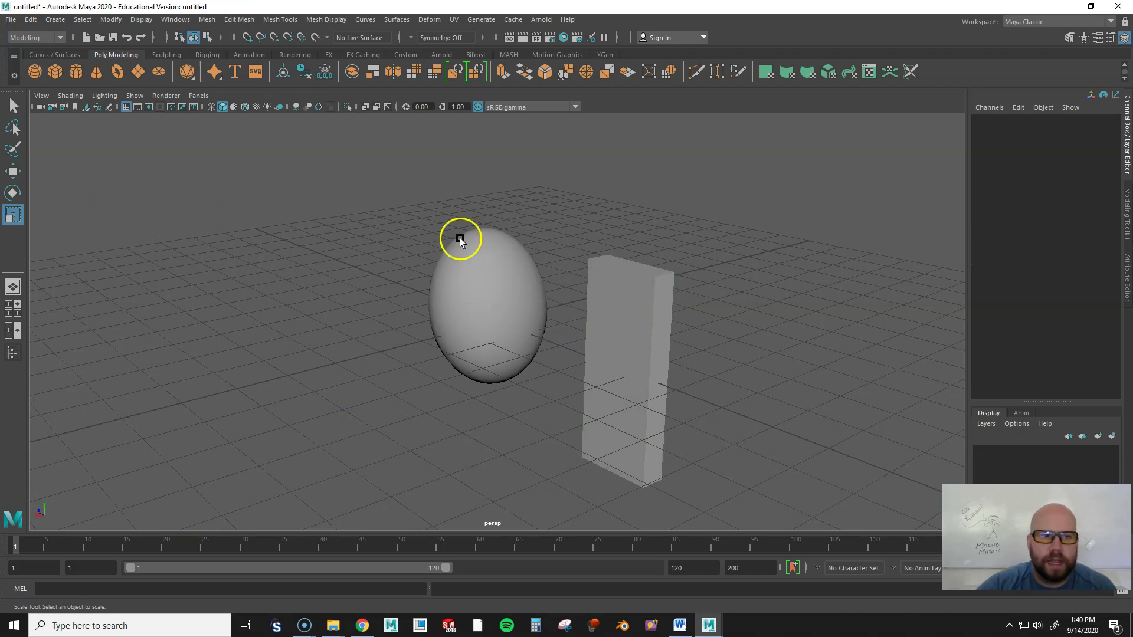
pyautogui.click(632, 311)
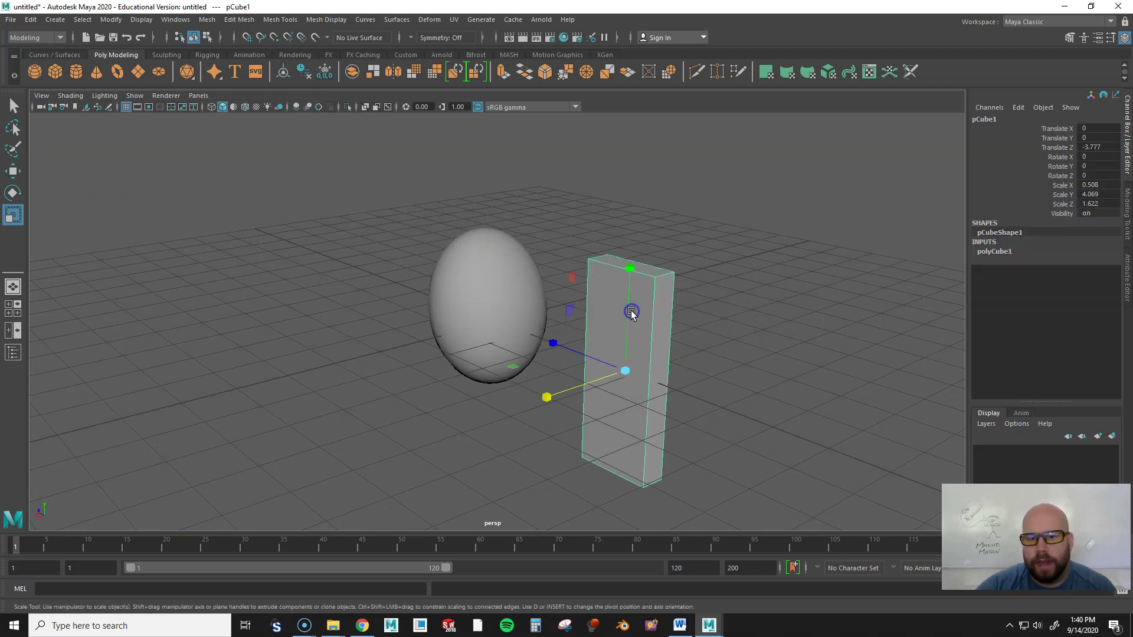
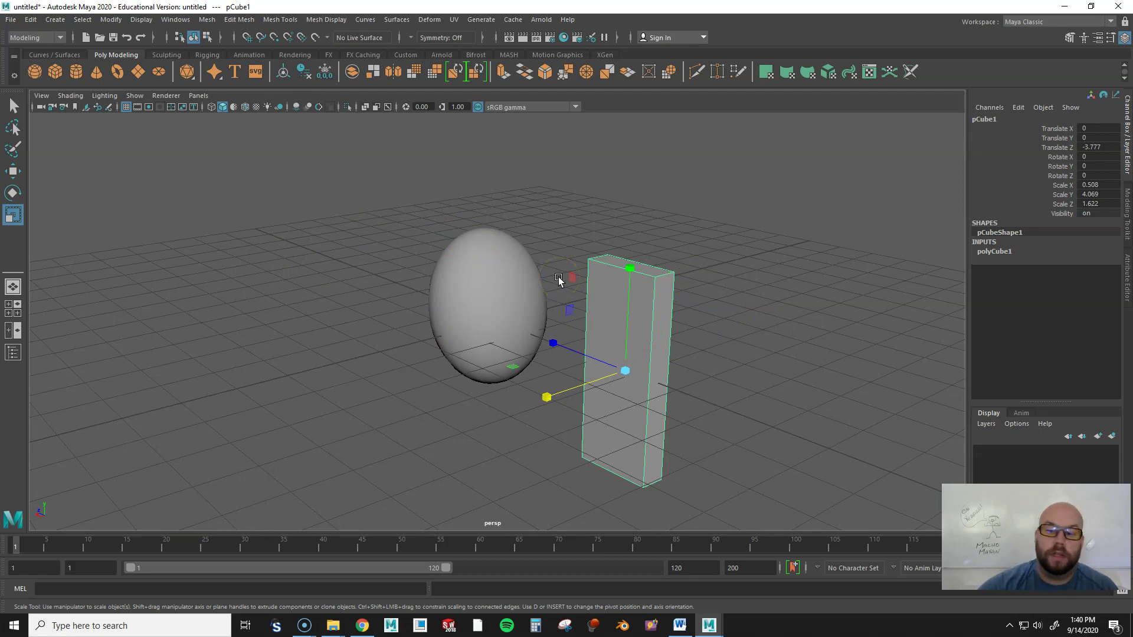
# Switch the egg-shaped sphere to vertex mode and try scaling a single vertex on its side.
pyautogui.click(482, 281)
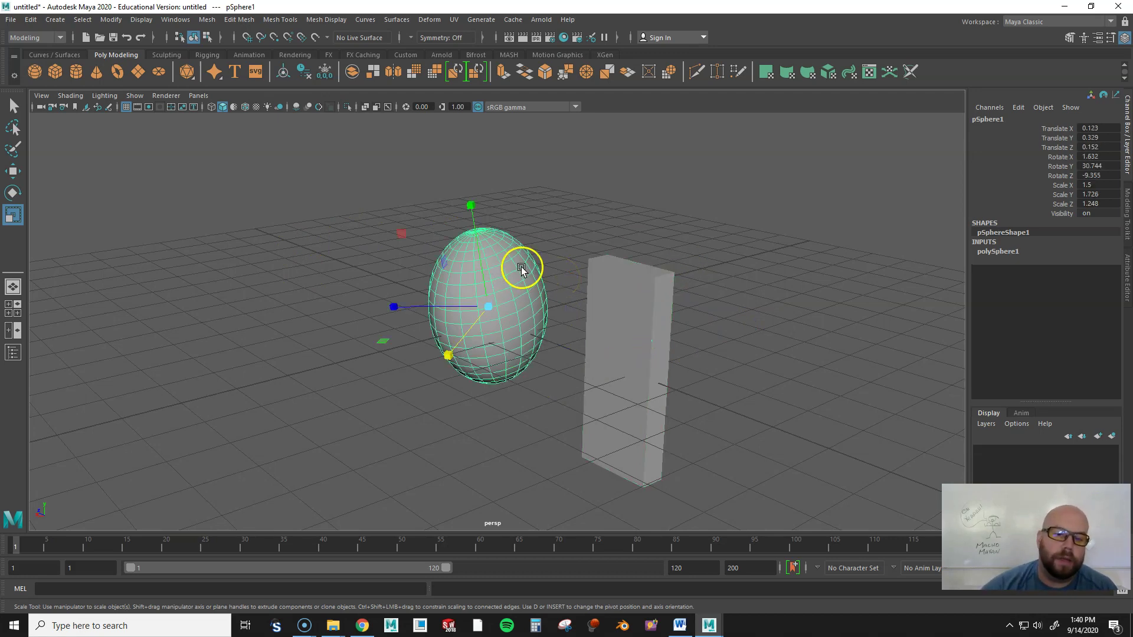
pyautogui.moveTo(513, 273); pyautogui.dragTo(450, 278, button='right')
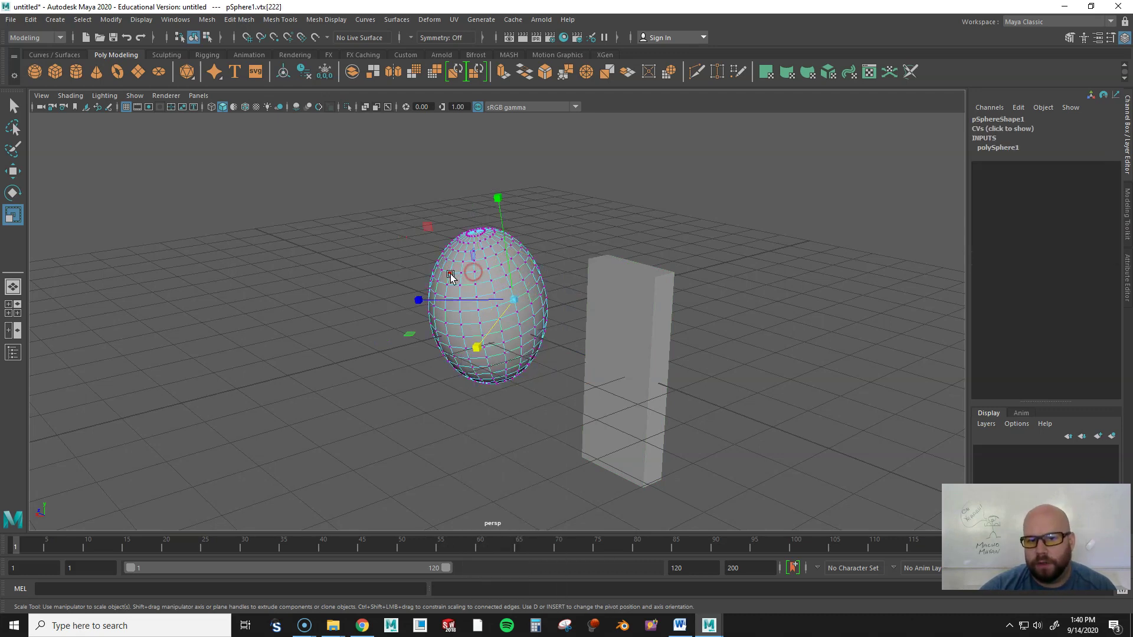
pyautogui.scroll(3, 495, 284)
pyautogui.moveTo(495, 285); pyautogui.dragTo(488, 242)
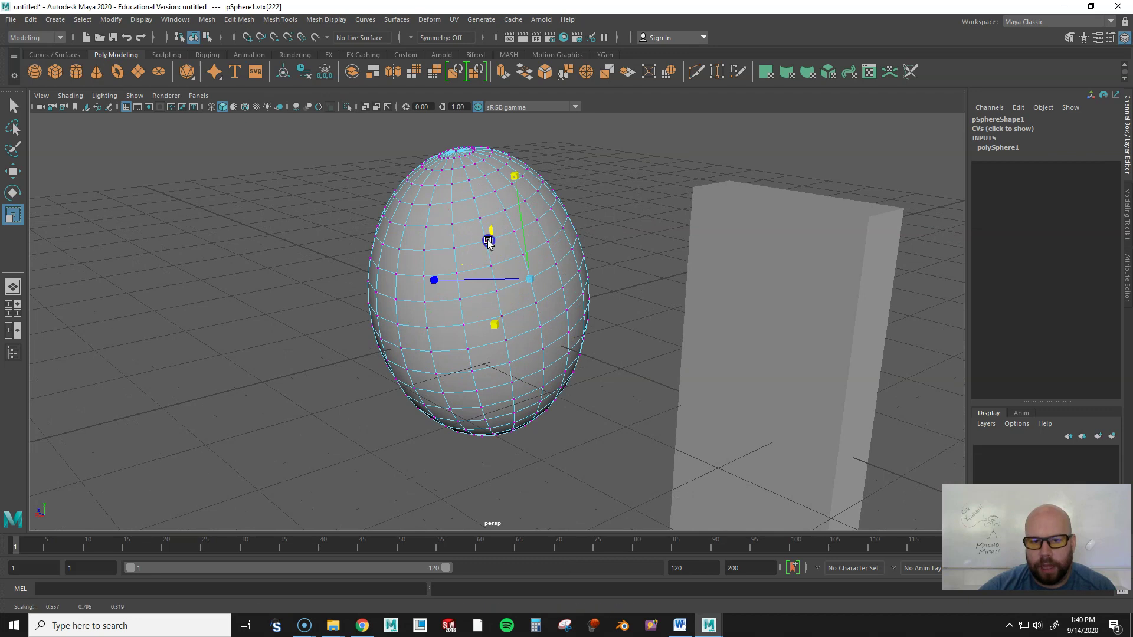
# Pull a single vertex on the egg's side outward about 1.23 along X with the Move tool, and undo the move.
pyautogui.click(401, 250)
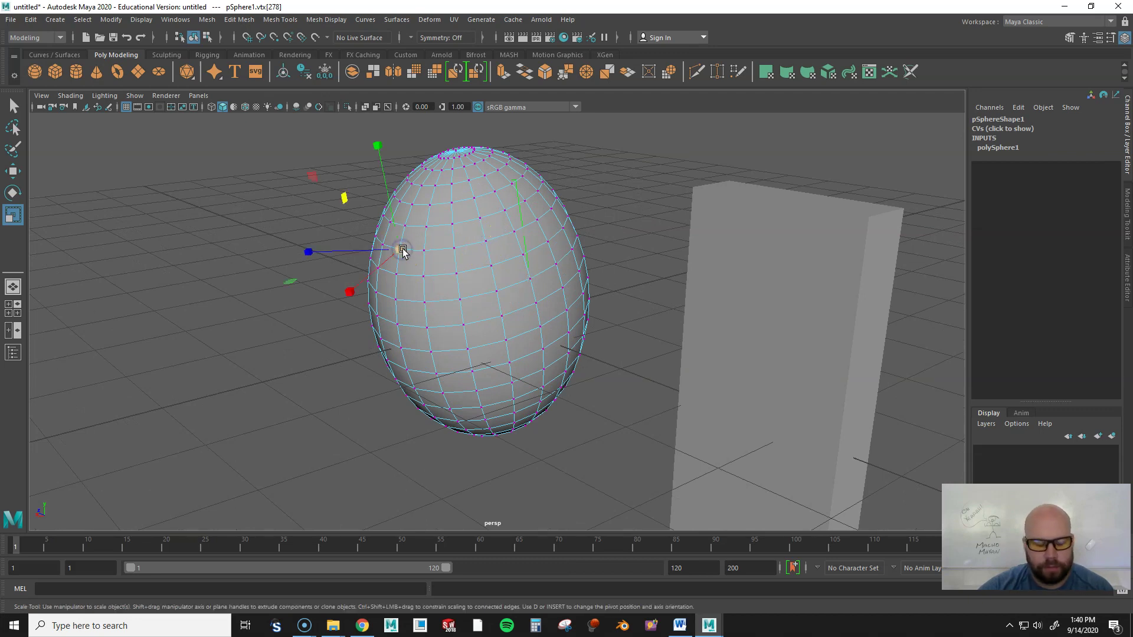
pyautogui.press('w')
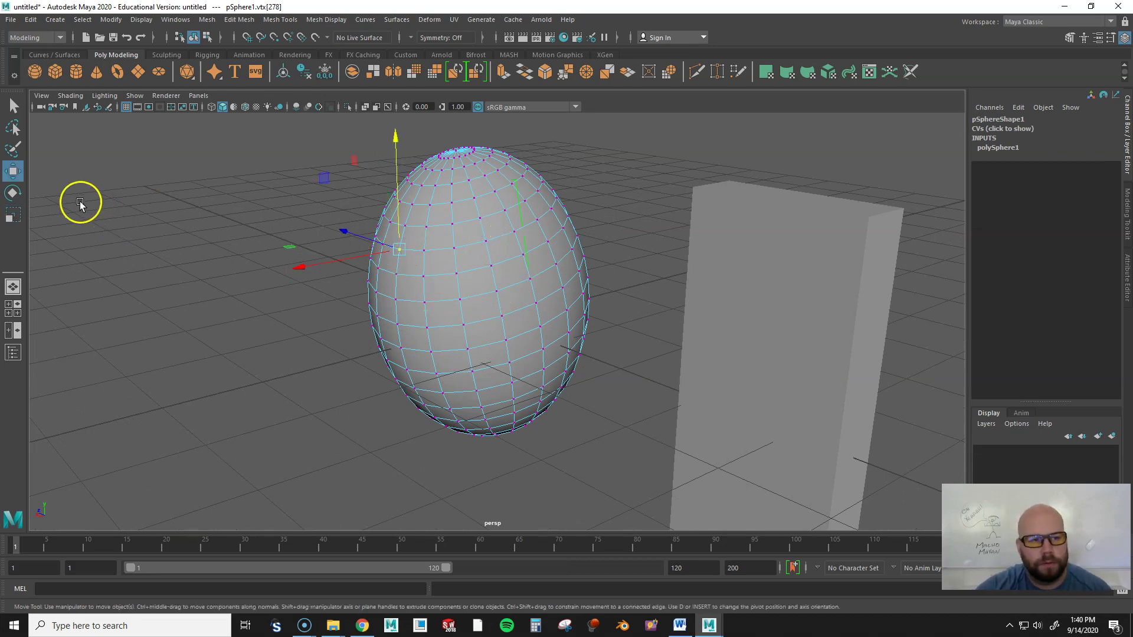
pyautogui.moveTo(309, 267); pyautogui.dragTo(204, 302)
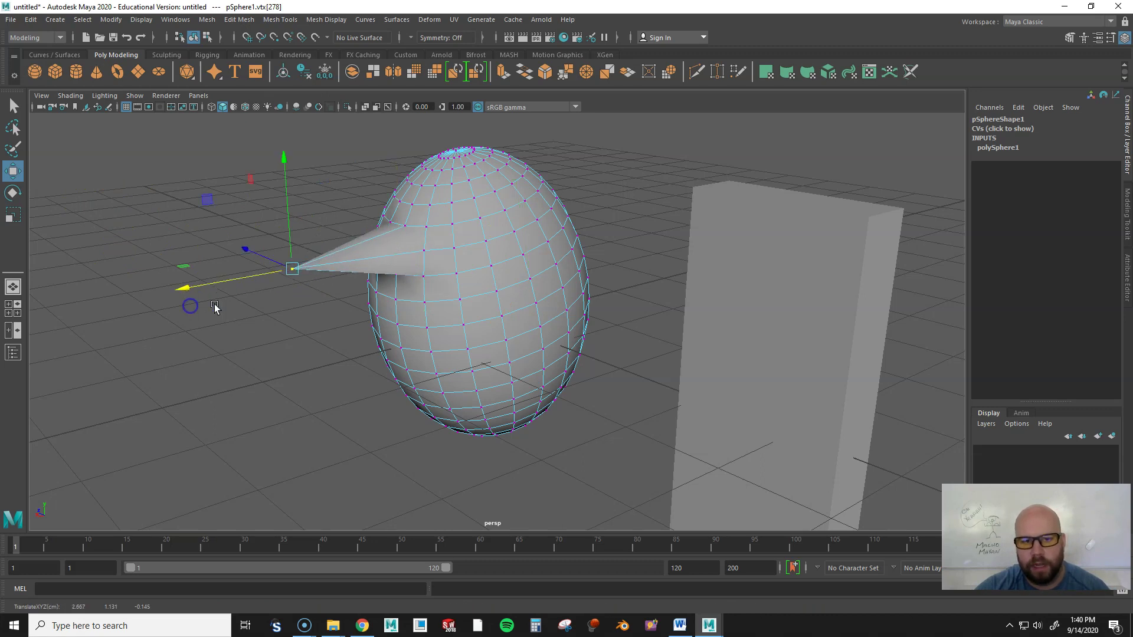
pyautogui.moveTo(278, 316)
pyautogui.keyDown('alt'); pyautogui.mouseDown()
pyautogui.moveTo(278, 278)
pyautogui.moveTo(273, 335)
pyautogui.mouseUp(); pyautogui.keyUp('alt')
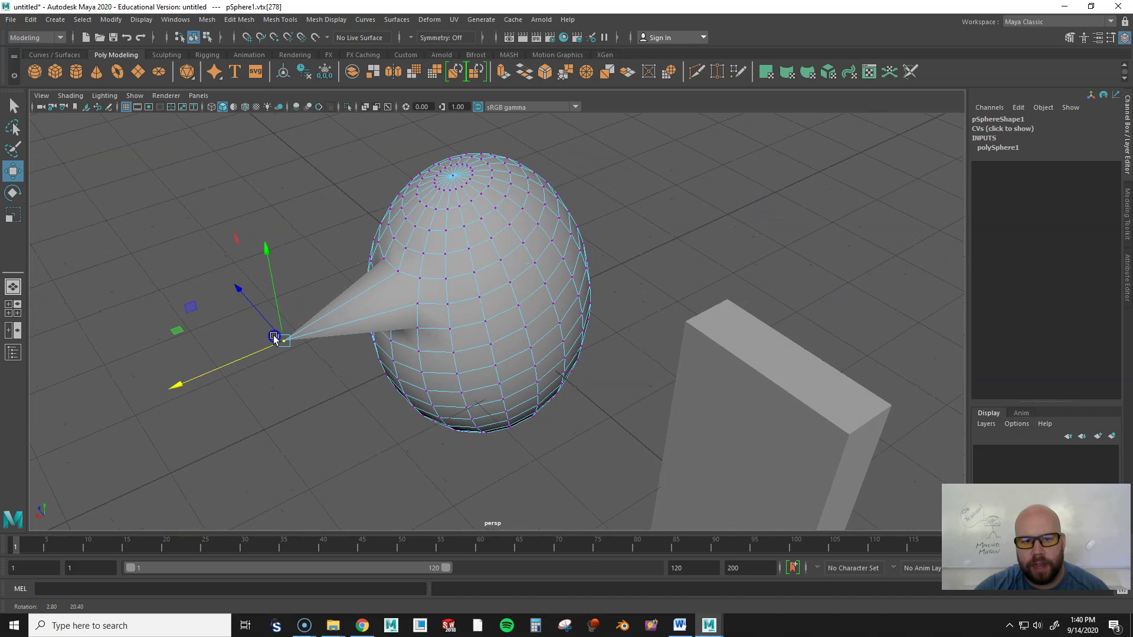
pyautogui.moveTo(308, 329)
pyautogui.keyDown('alt'); pyautogui.mouseDown(button='right')
pyautogui.moveTo(298, 345)
pyautogui.moveTo(291, 329)
pyautogui.mouseUp(button='right'); pyautogui.keyUp('alt')
pyautogui.keyDown('alt'); pyautogui.moveTo(360, 358); pyautogui.dragTo(358, 334); pyautogui.keyUp('alt')
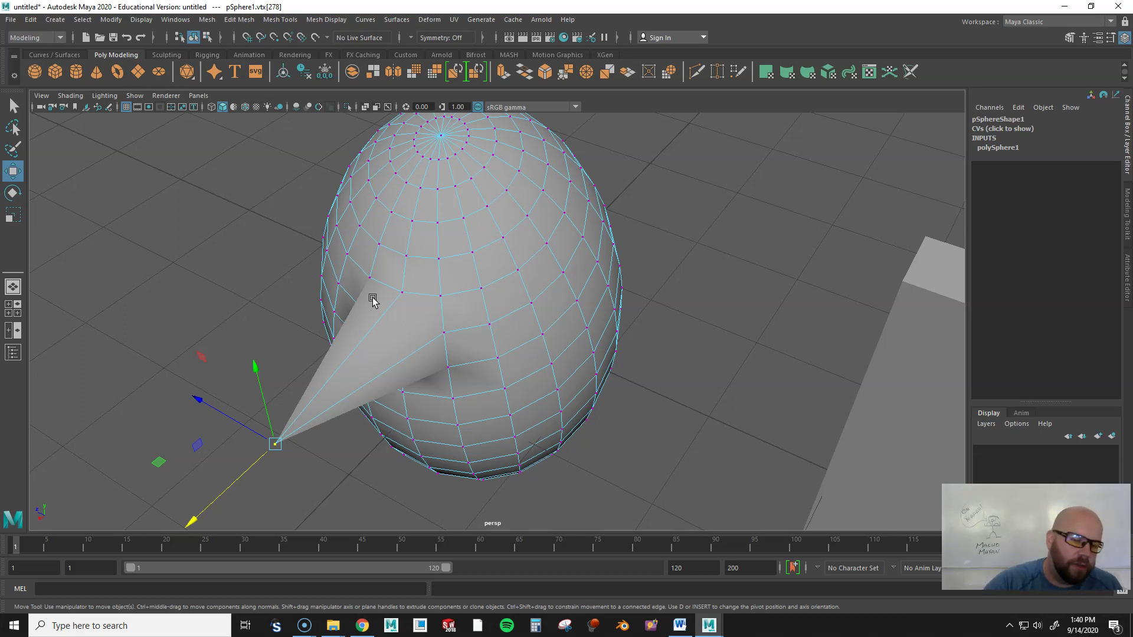
pyautogui.hotkey('ctrl', 'z')
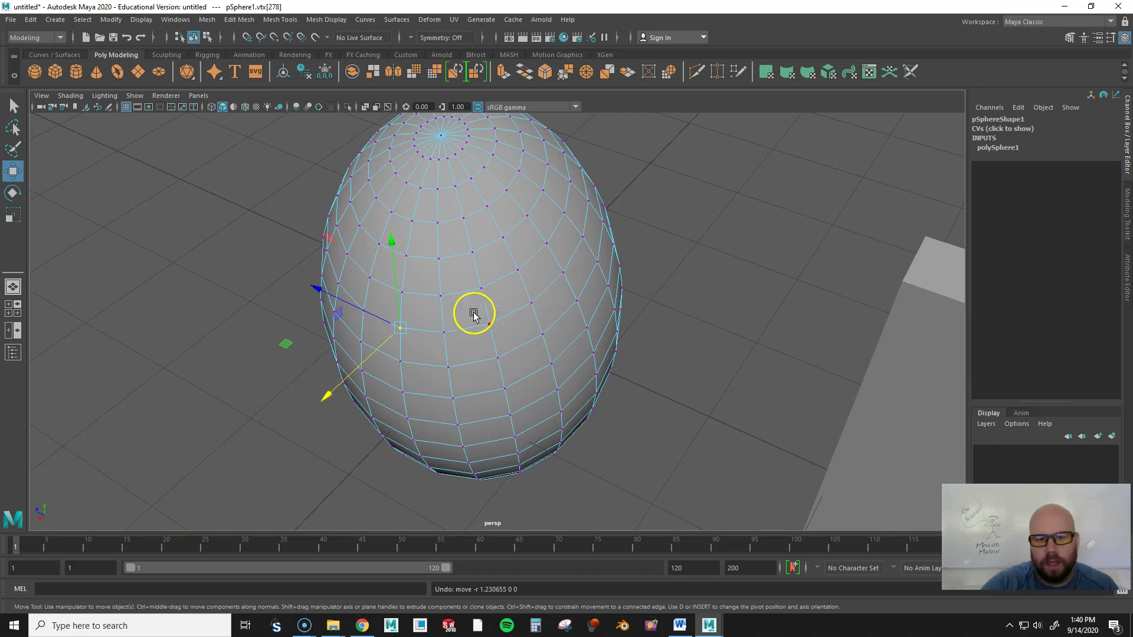
# Add three neighbouring vertices in the same row to the selection, pull them outward about 0.58 along X, and undo the move.
pyautogui.keyDown('shift'); pyautogui.click(444, 332); pyautogui.keyUp('shift')
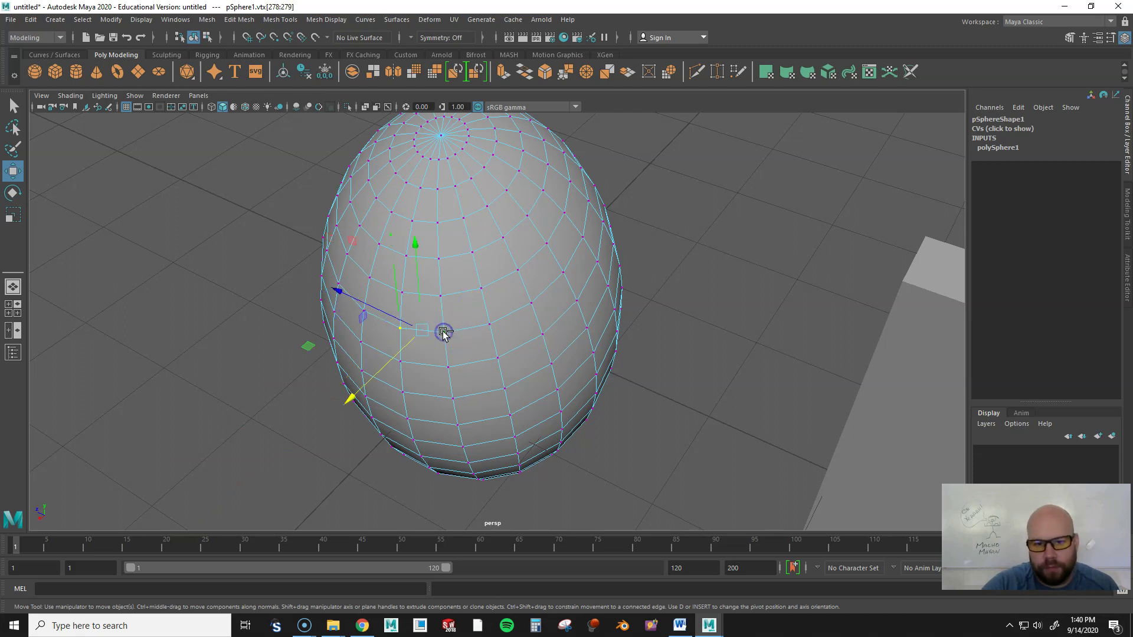
pyautogui.keyDown('shift'); pyautogui.click(493, 326); pyautogui.keyUp('shift')
pyautogui.keyDown('shift'); pyautogui.click(530, 304); pyautogui.keyUp('shift')
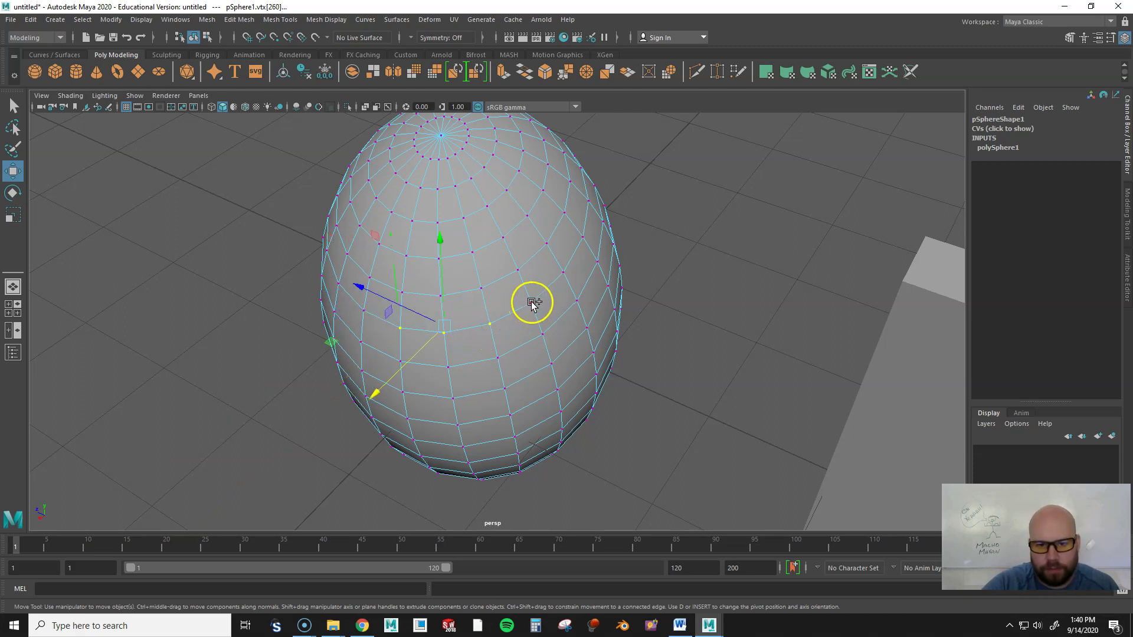
pyautogui.moveTo(412, 366); pyautogui.dragTo(465, 450)
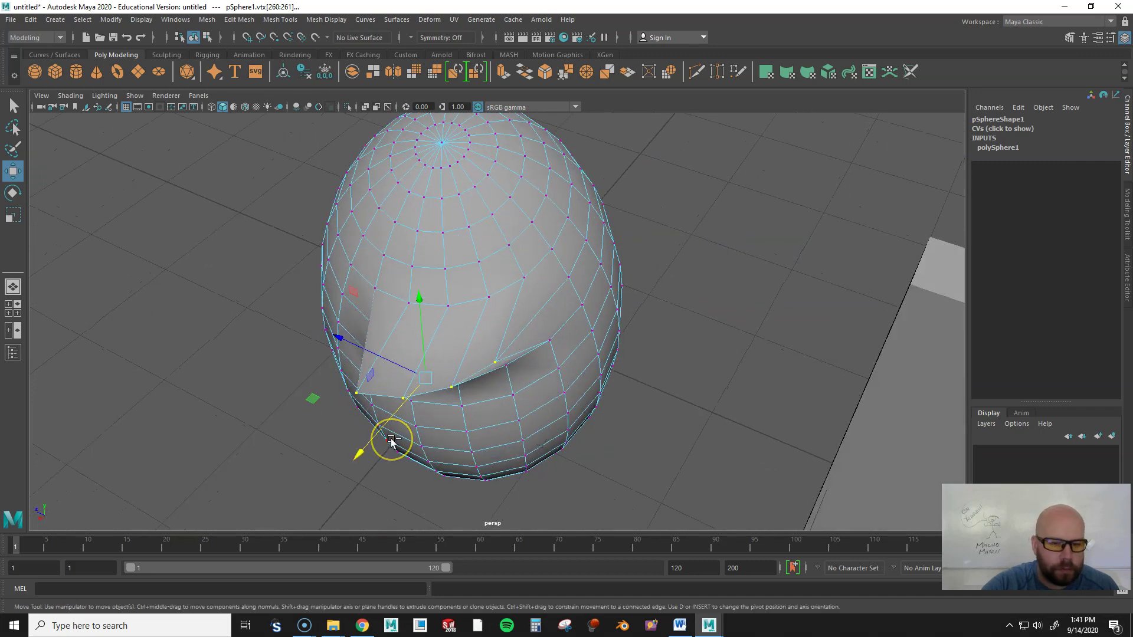
pyautogui.hotkey('ctrl', 'z')
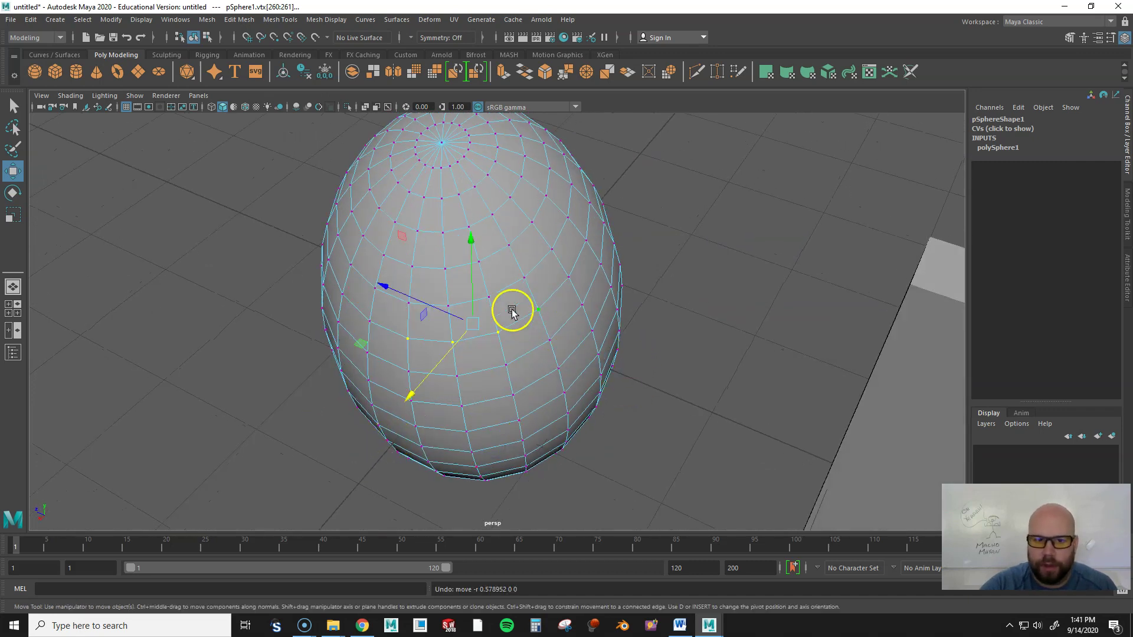
# Switch the egg-shaped sphere from vertex mode to edge mode.
pyautogui.rightClick(429, 288)
pyautogui.moveTo(421, 290); pyautogui.dragTo(426, 257, button='right')
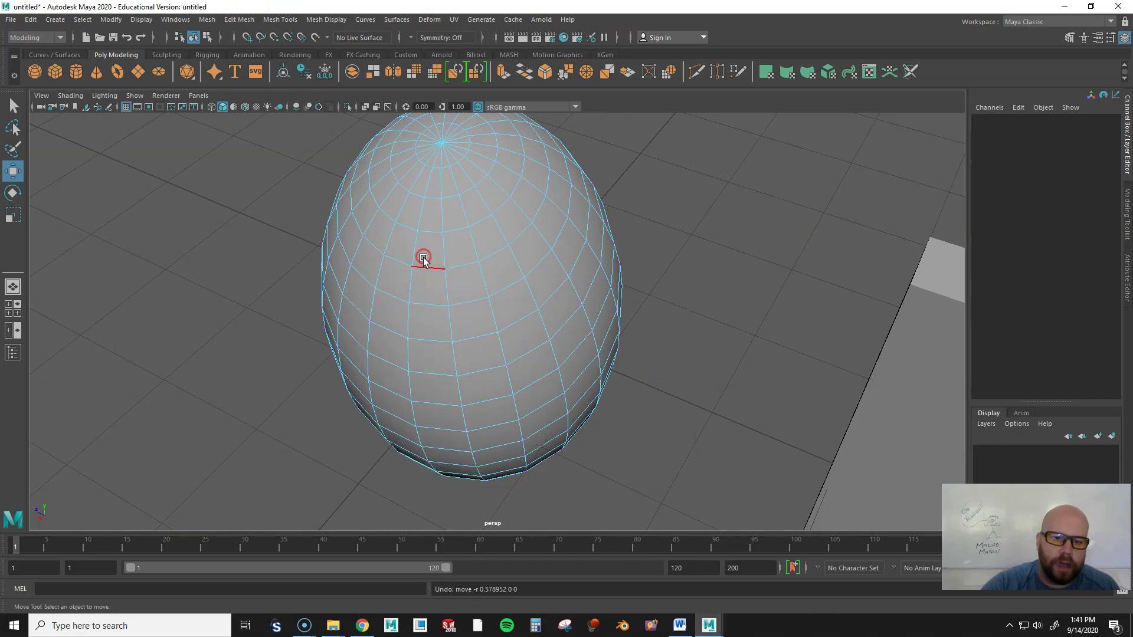
# Pull a single edge on the egg's side outward about 0.07 along X, and undo the move.
pyautogui.click(434, 302)
pyautogui.moveTo(366, 372)
pyautogui.mouseDown()
pyautogui.moveTo(295, 445)
pyautogui.moveTo(384, 328)
pyautogui.moveTo(324, 413)
pyautogui.moveTo(405, 326)
pyautogui.moveTo(344, 420)
pyautogui.moveTo(360, 386)
pyautogui.moveTo(409, 364)
pyautogui.moveTo(372, 384)
pyautogui.mouseUp()
pyautogui.hotkey('ctrl', 'z')
# Scale a single edge on the egg's side uniformly by about 1.86, and undo the scaling.
pyautogui.click(431, 237)
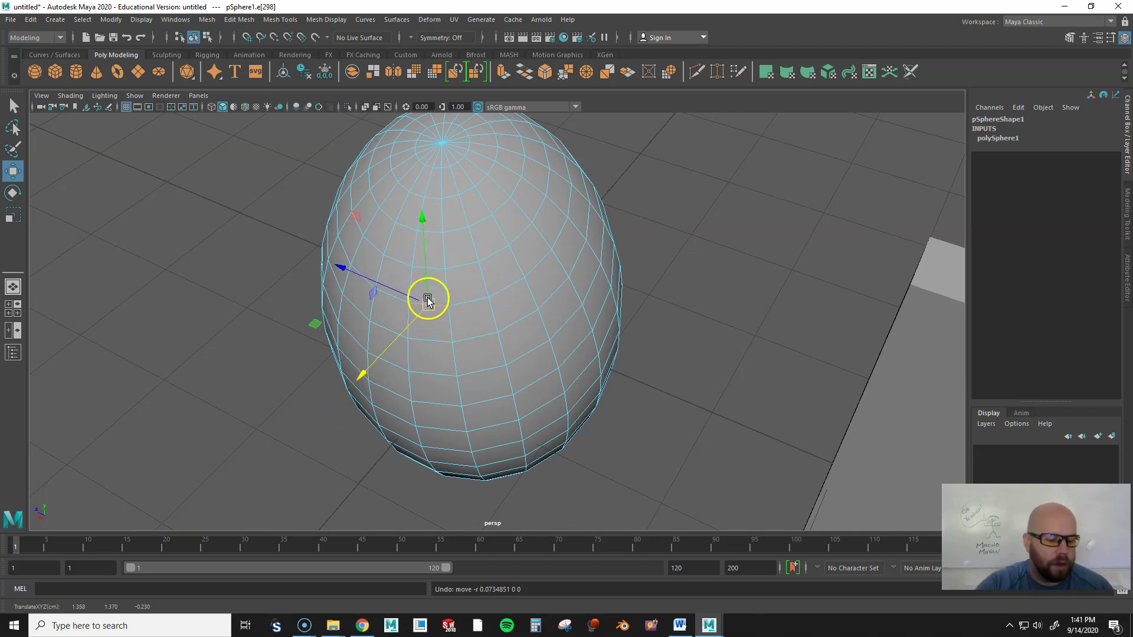
pyautogui.press('r')
pyautogui.moveTo(431, 305); pyautogui.dragTo(433, 304)
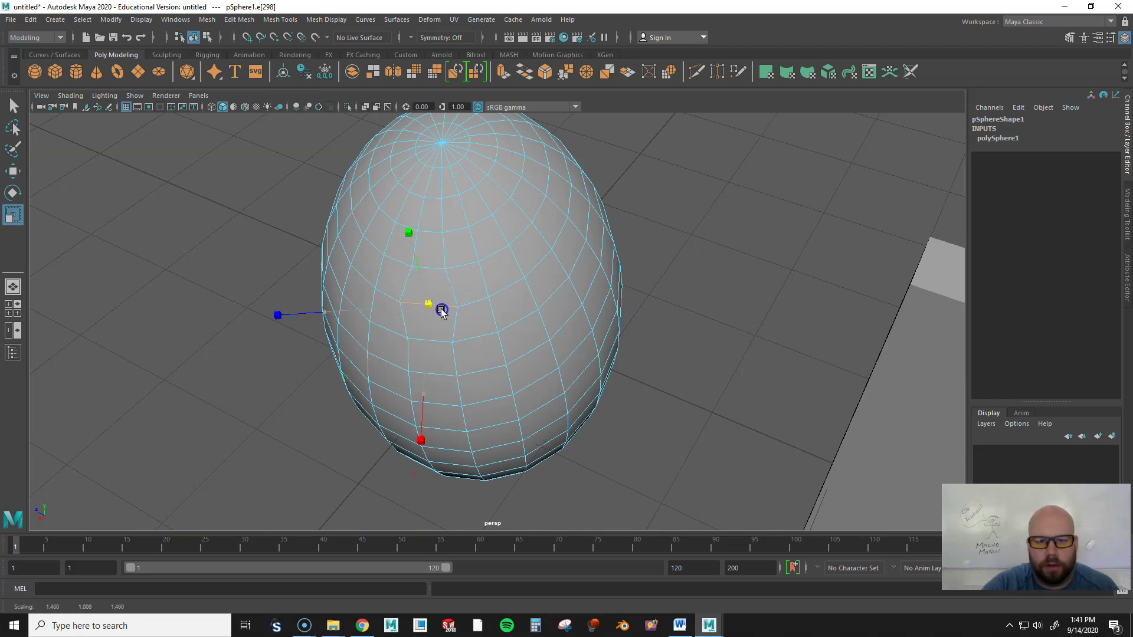
pyautogui.moveTo(445, 309)
pyautogui.mouseDown()
pyautogui.moveTo(458, 308)
pyautogui.moveTo(448, 309)
pyautogui.mouseUp()
pyautogui.hotkey('ctrl', 'z')
pyautogui.click(480, 301)
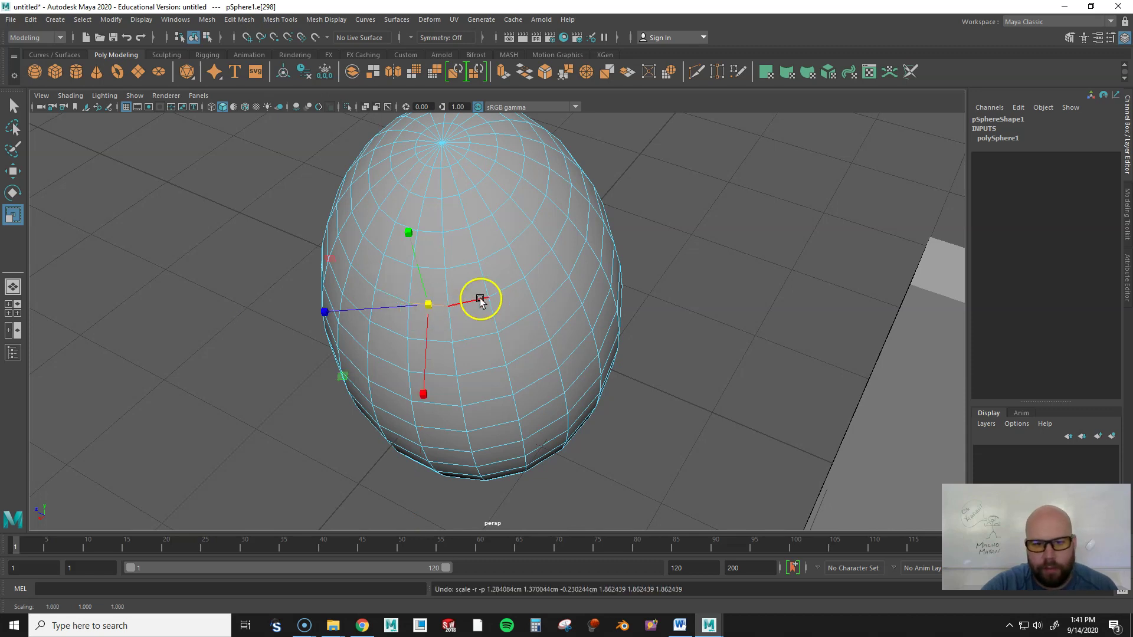
# Switch the egg-shaped sphere to face mode and select a single face on its side.
pyautogui.rightClick(441, 287)
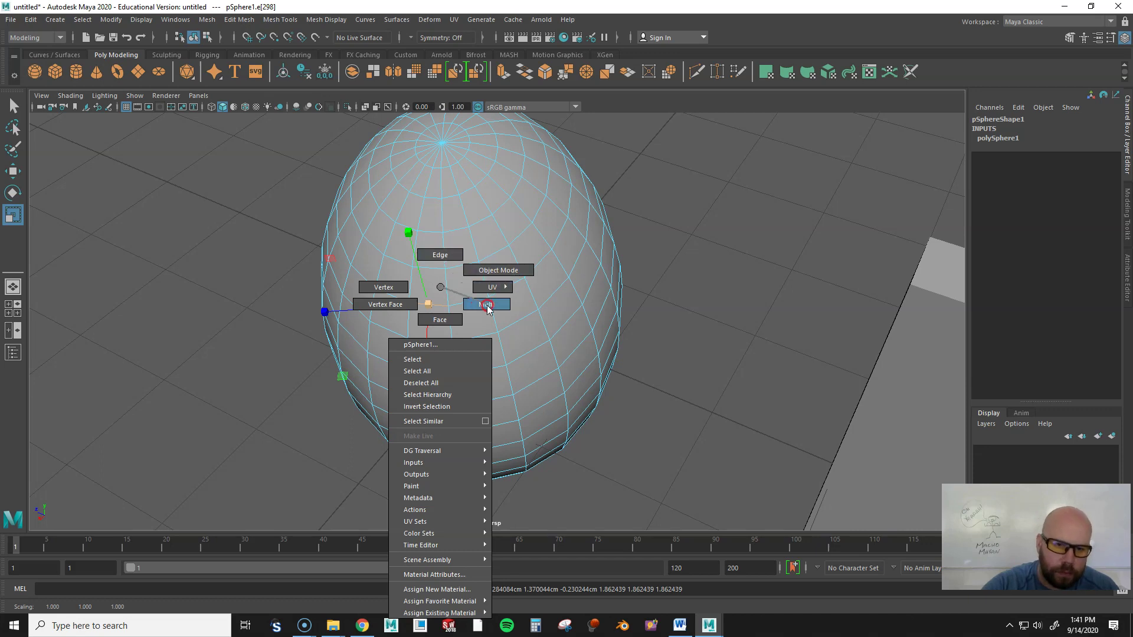
pyautogui.moveTo(501, 280); pyautogui.dragTo(425, 296, button='right')
pyautogui.rightClick(433, 288)
pyautogui.moveTo(461, 254); pyautogui.dragTo(447, 319, button='right')
pyautogui.click(423, 316)
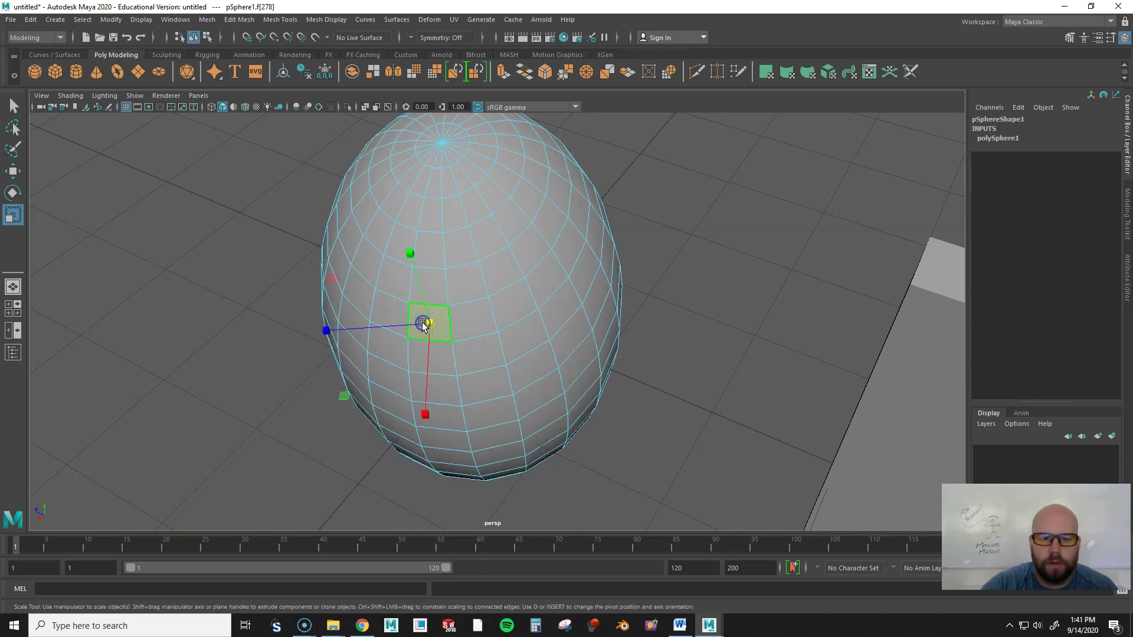
# Pull the selected face outward along X and enlarge it uniformly with the Scale tool.
pyautogui.press('w')
pyautogui.moveTo(395, 364); pyautogui.dragTo(347, 447)
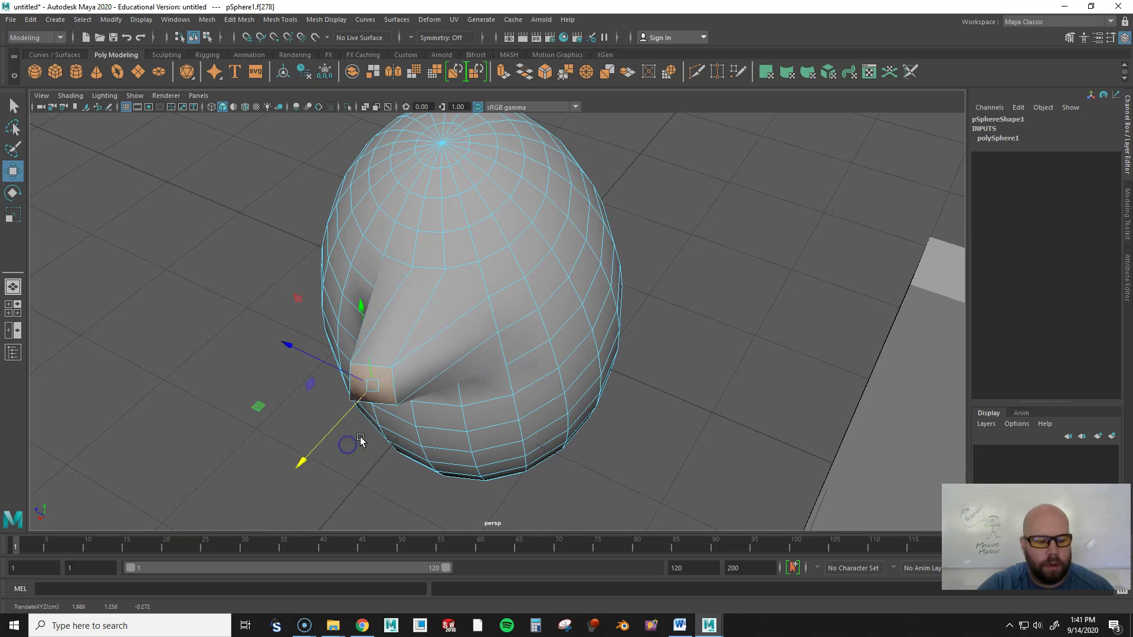
pyautogui.press('e')
pyautogui.press('r')
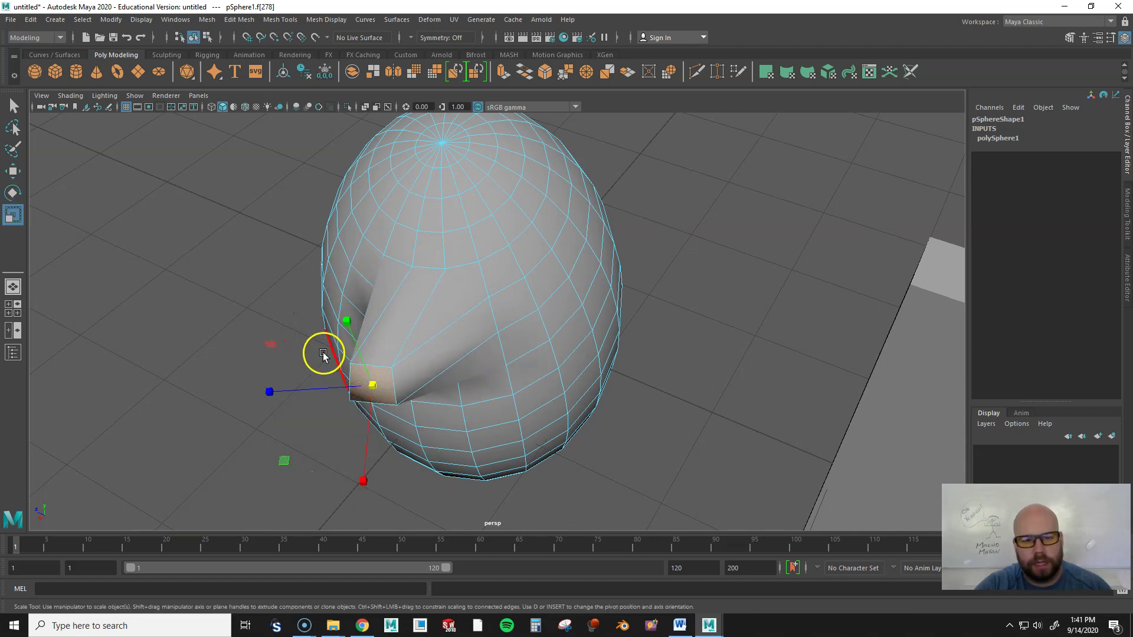
pyautogui.moveTo(370, 385); pyautogui.dragTo(508, 338)
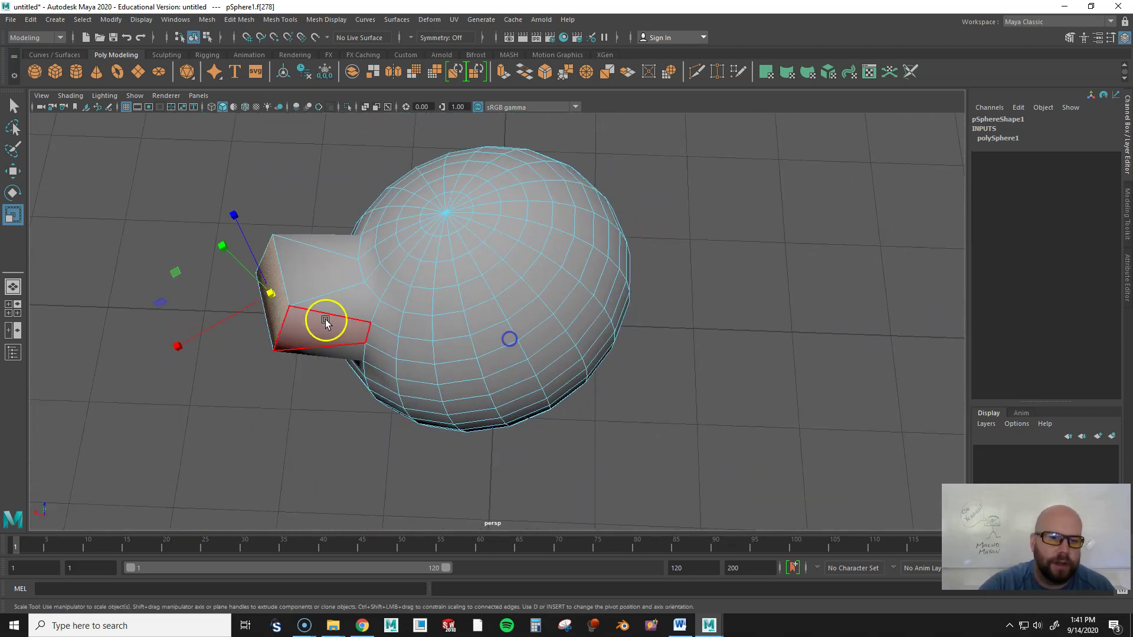
# Rotate the enlarged face freely, and return the sphere to object mode with nothing selected.
pyautogui.press('e')
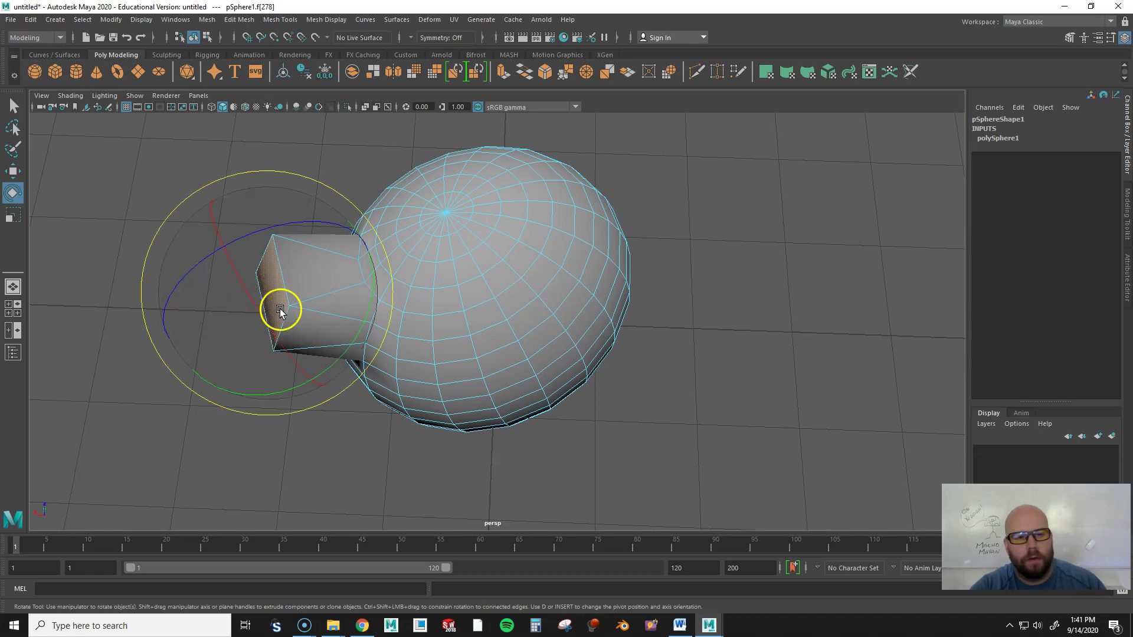
pyautogui.moveTo(231, 263); pyautogui.dragTo(183, 394)
pyautogui.keyDown('alt'); pyautogui.moveTo(344, 458); pyautogui.dragTo(449, 413); pyautogui.keyUp('alt')
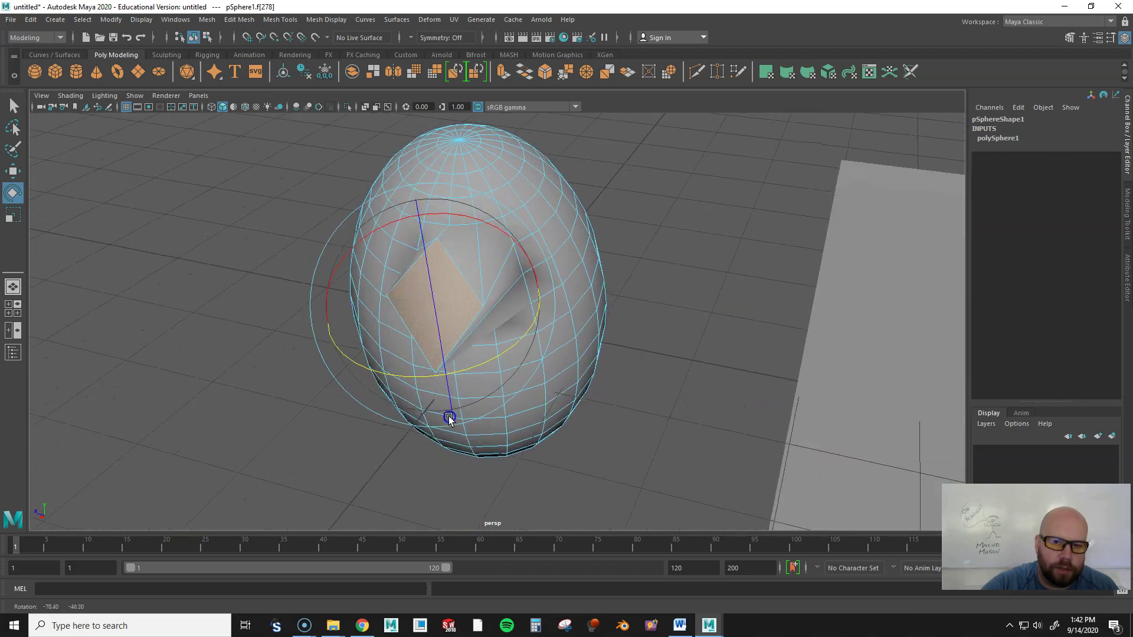
pyautogui.moveTo(522, 187); pyautogui.dragTo(550, 173, button='right')
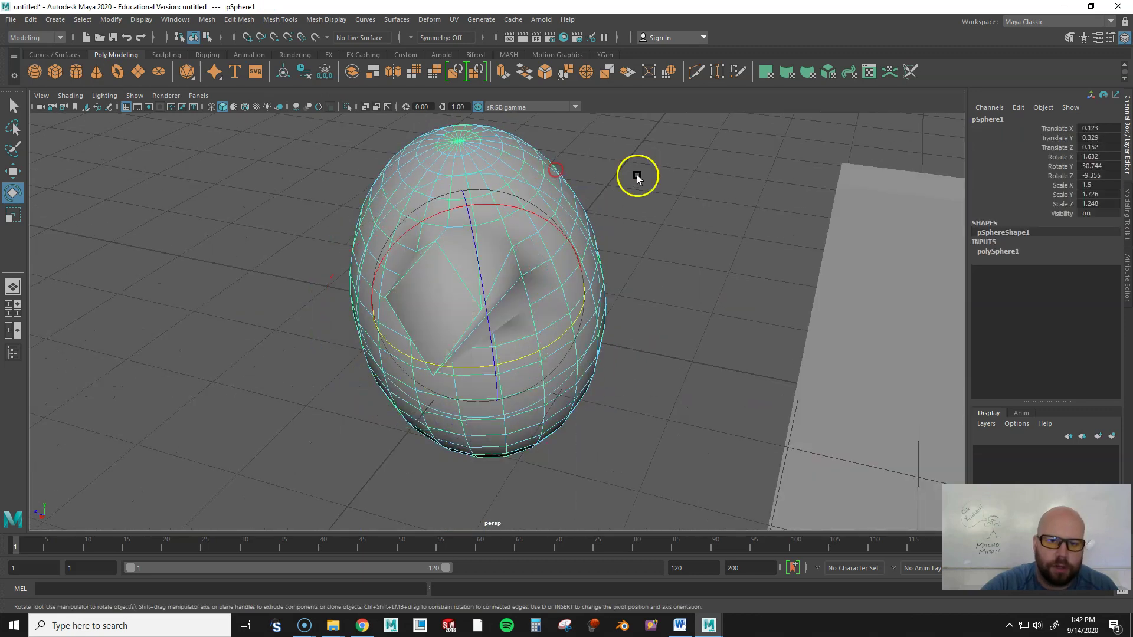
pyautogui.click(635, 177)
pyautogui.keyDown('alt'); pyautogui.moveTo(627, 225); pyautogui.dragTo(716, 249); pyautogui.keyUp('alt')
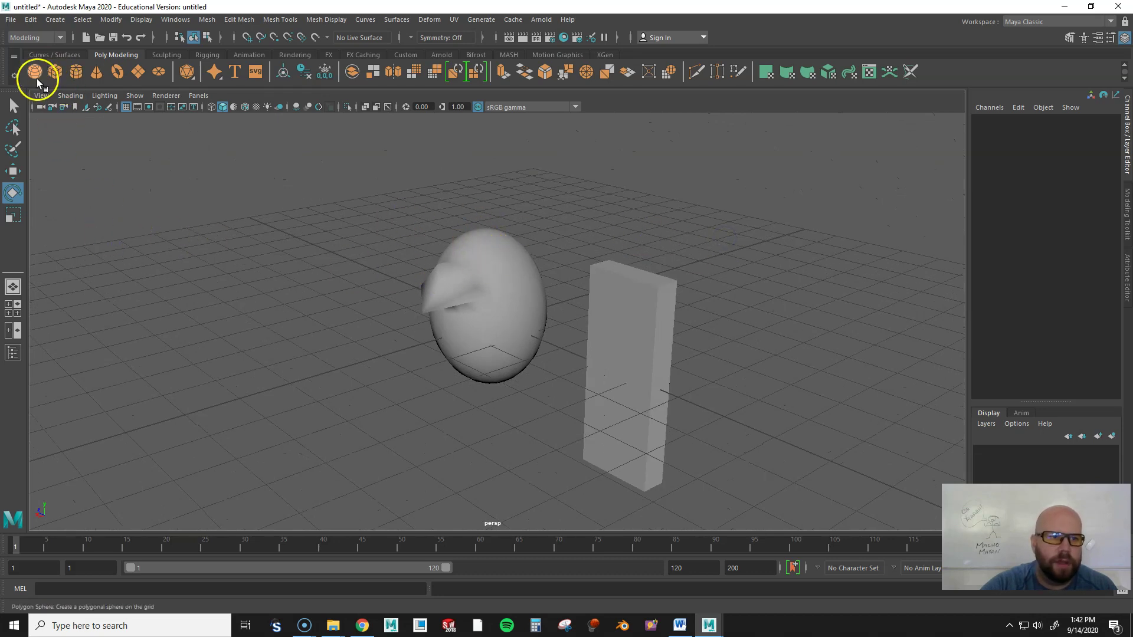
# Move the egg-shaped sphere along X to a Translate X of about 5.87.
pyautogui.click(464, 248)
pyautogui.press('w')
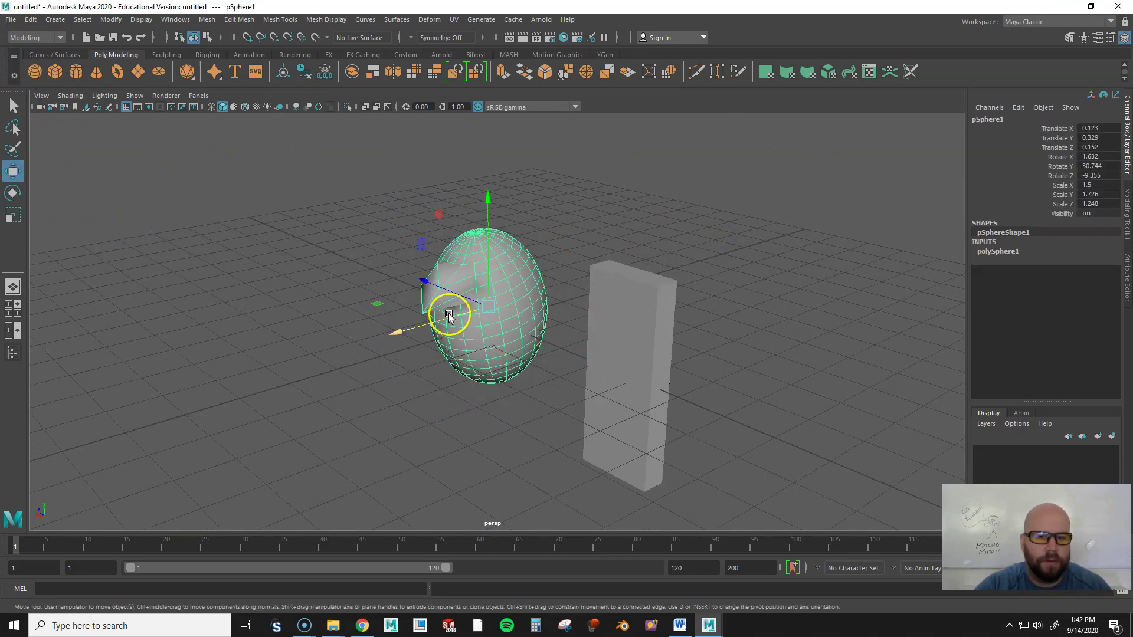
pyautogui.moveTo(410, 331); pyautogui.dragTo(144, 398)
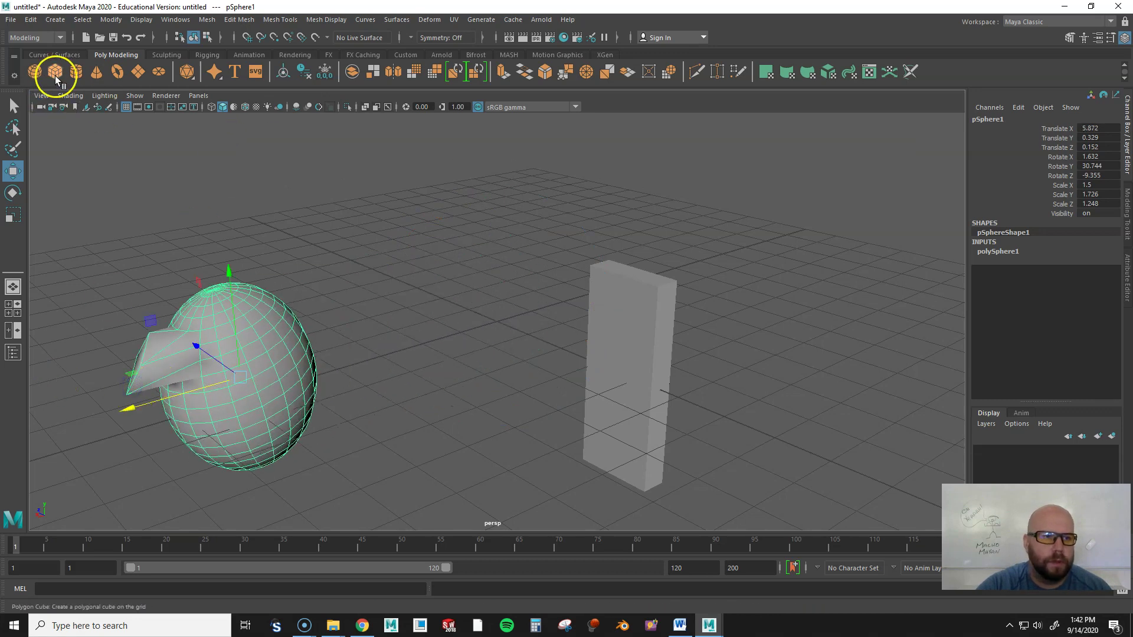
# Create a polygon cylinder moved about 2.8 along X and a polygon cone moved about -7.6 along X.
pyautogui.click(75, 71)
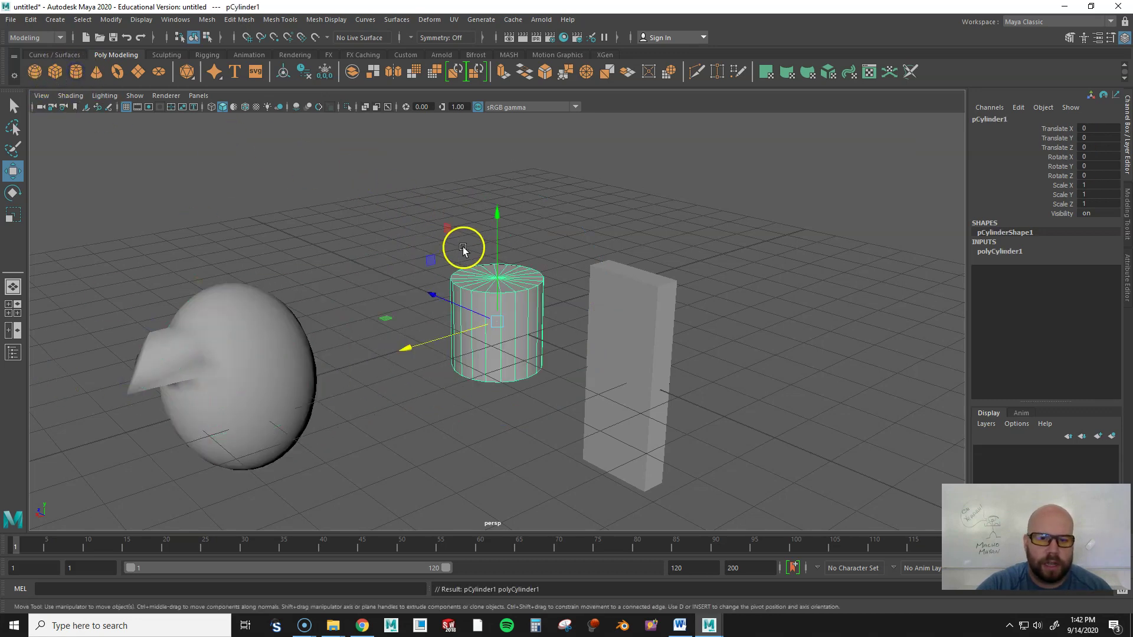
pyautogui.moveTo(433, 346); pyautogui.dragTo(318, 394)
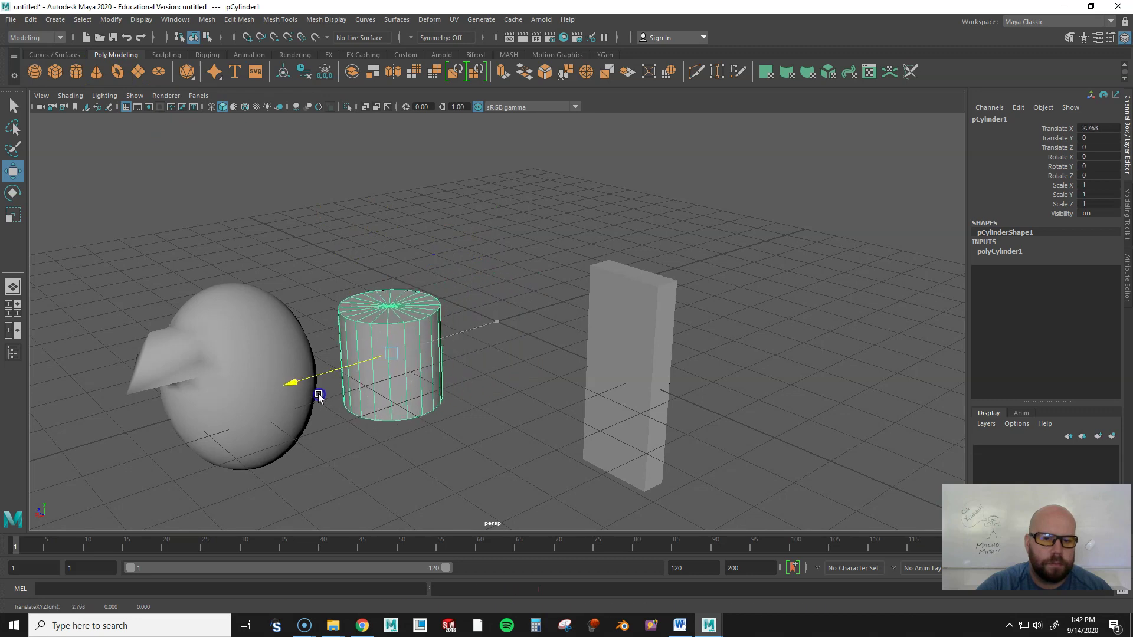
pyautogui.click(97, 72)
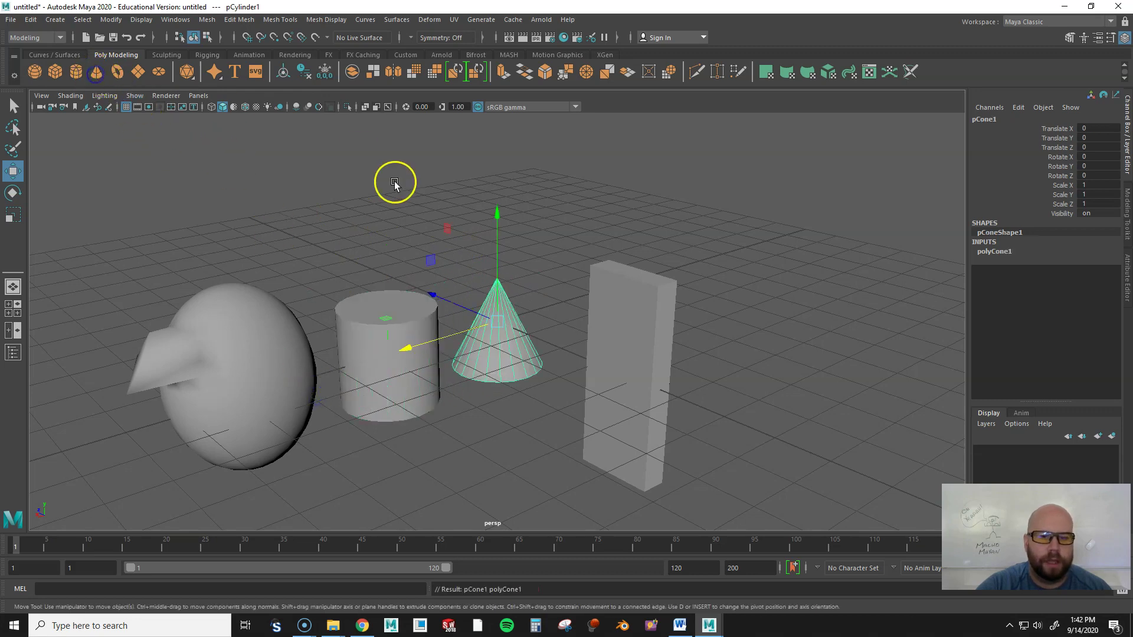
pyautogui.moveTo(448, 356); pyautogui.dragTo(660, 271)
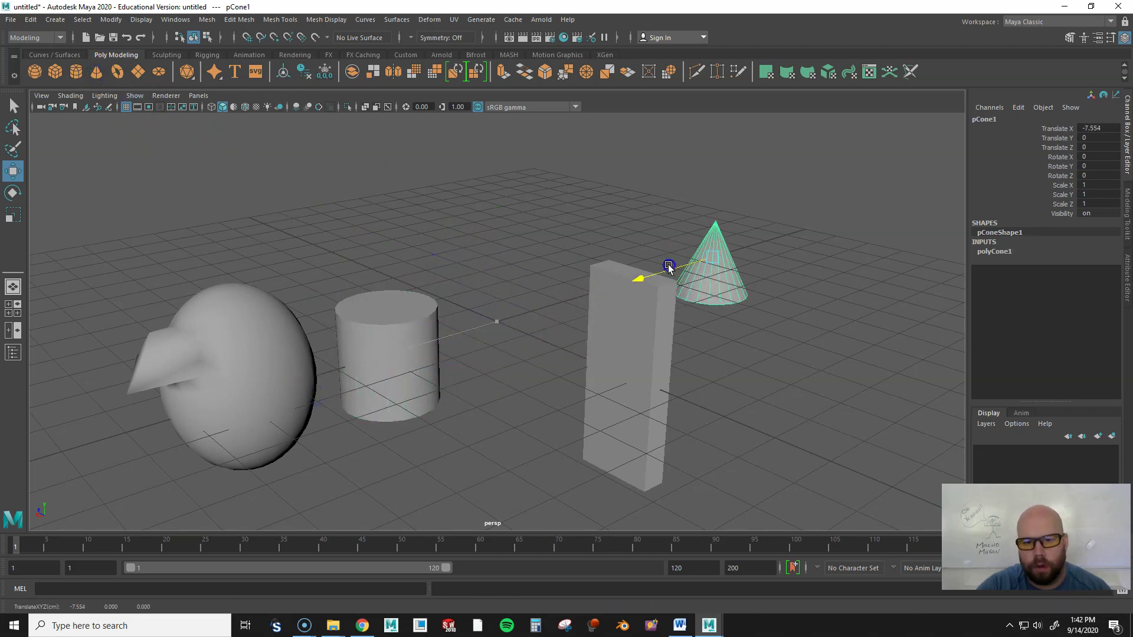
# Create a polygon torus placed behind the cylinder and a polygon plane moved about -7 along Z.
pyautogui.click(116, 72)
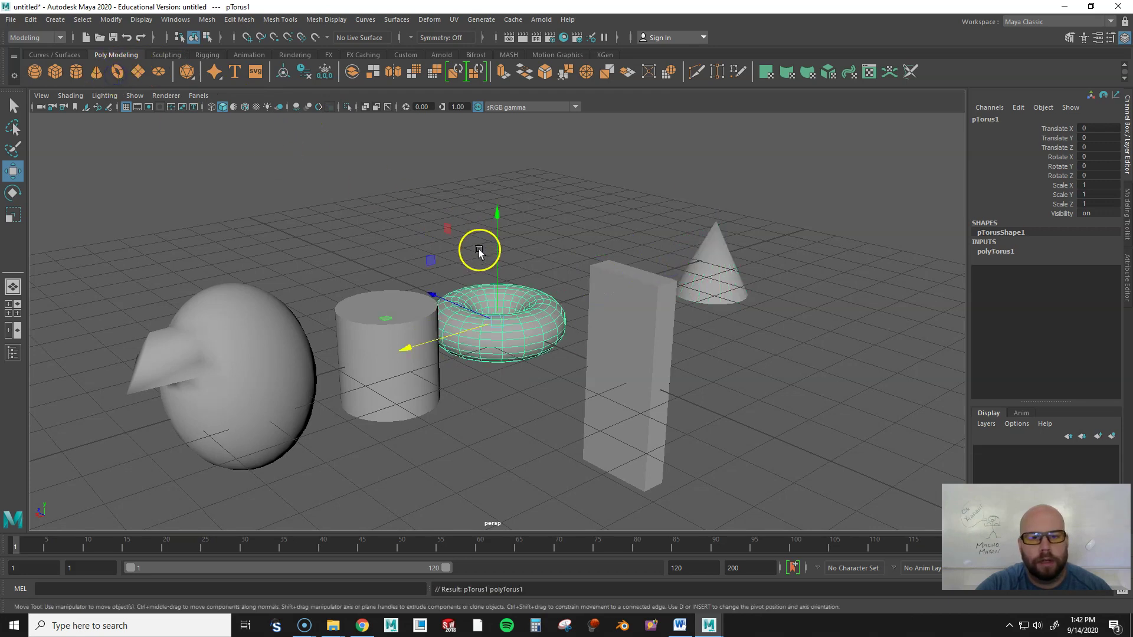
pyautogui.moveTo(424, 347); pyautogui.dragTo(384, 227)
pyautogui.click(136, 73)
pyautogui.moveTo(448, 302); pyautogui.dragTo(683, 405)
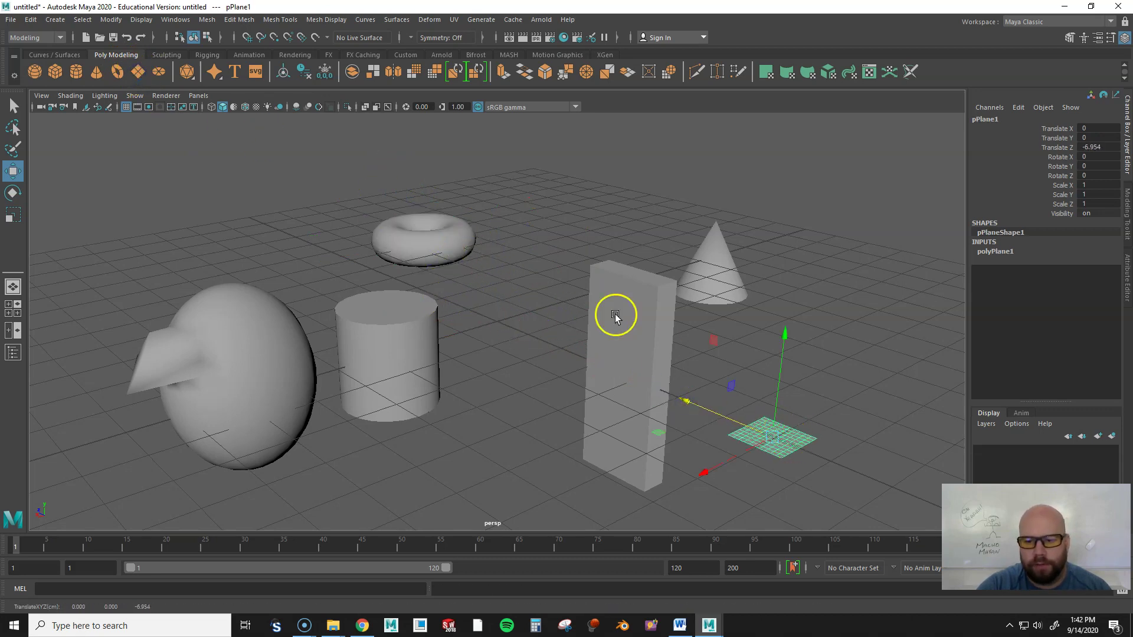
# Create a polygon disc moved about -3.1 along X and two platonic solids, the second moved about -0.95 along X.
pyautogui.click(158, 78)
pyautogui.moveTo(456, 353); pyautogui.dragTo(547, 307)
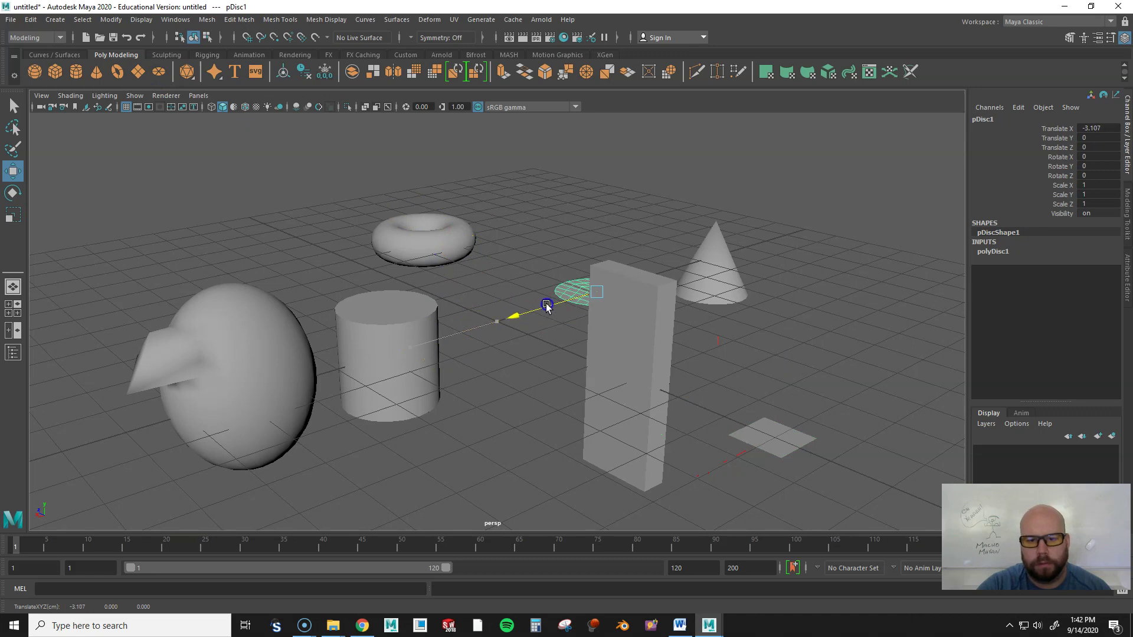
pyautogui.click(189, 73)
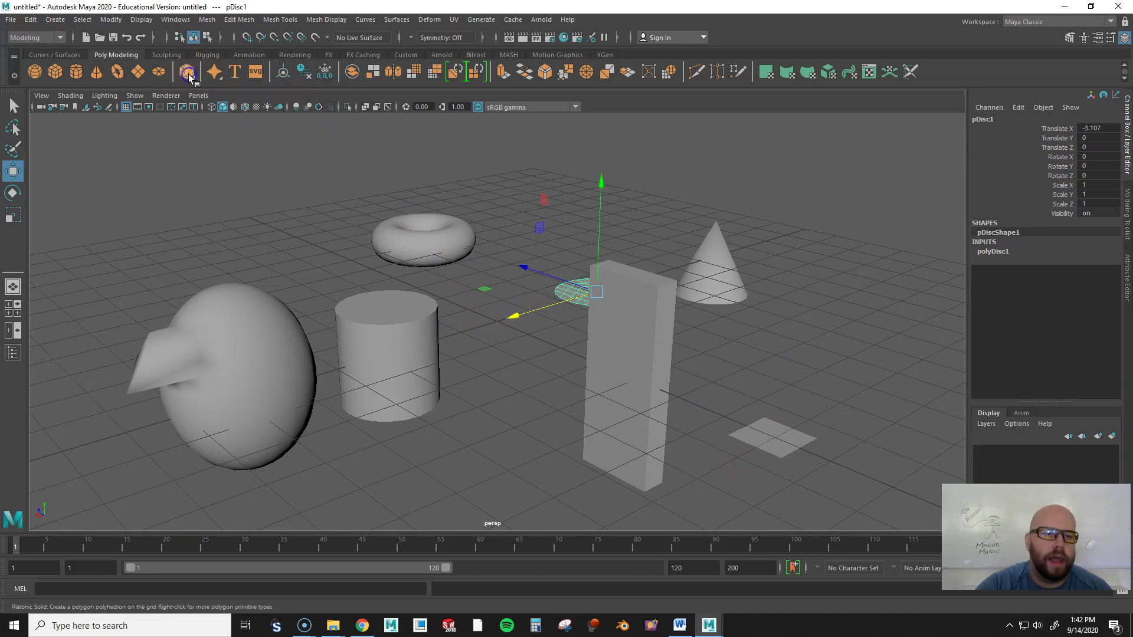
pyautogui.click(188, 79)
pyautogui.click(199, 84)
pyautogui.moveTo(440, 336); pyautogui.dragTo(472, 324)
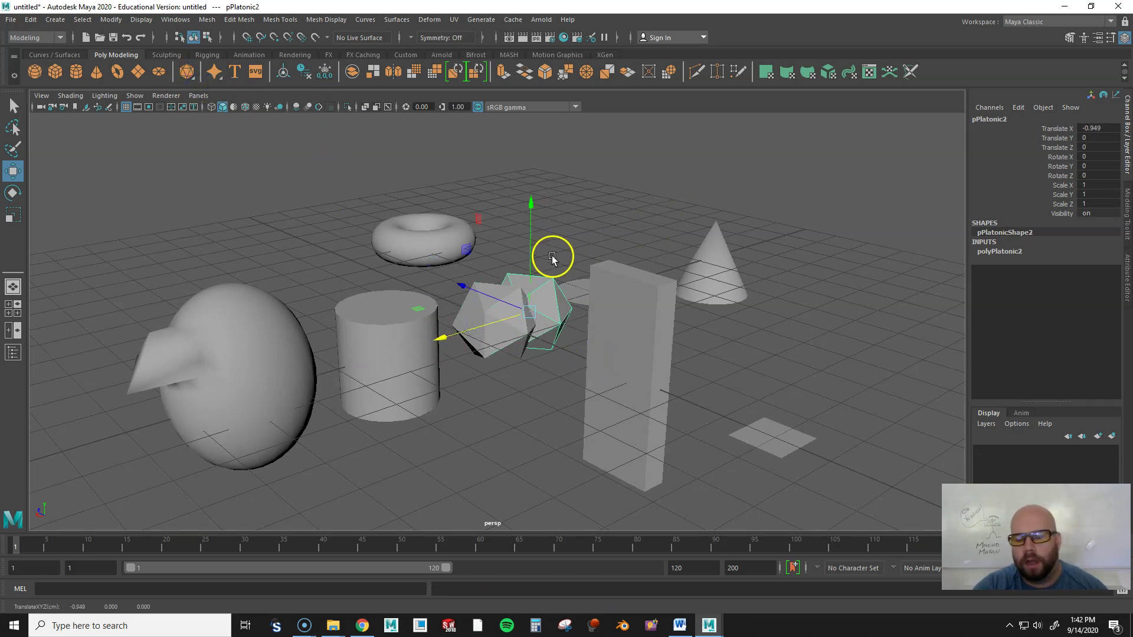
# Delete both platonic solids.
pyautogui.press('Delete')
pyautogui.click(514, 338)
pyautogui.press('Delete')
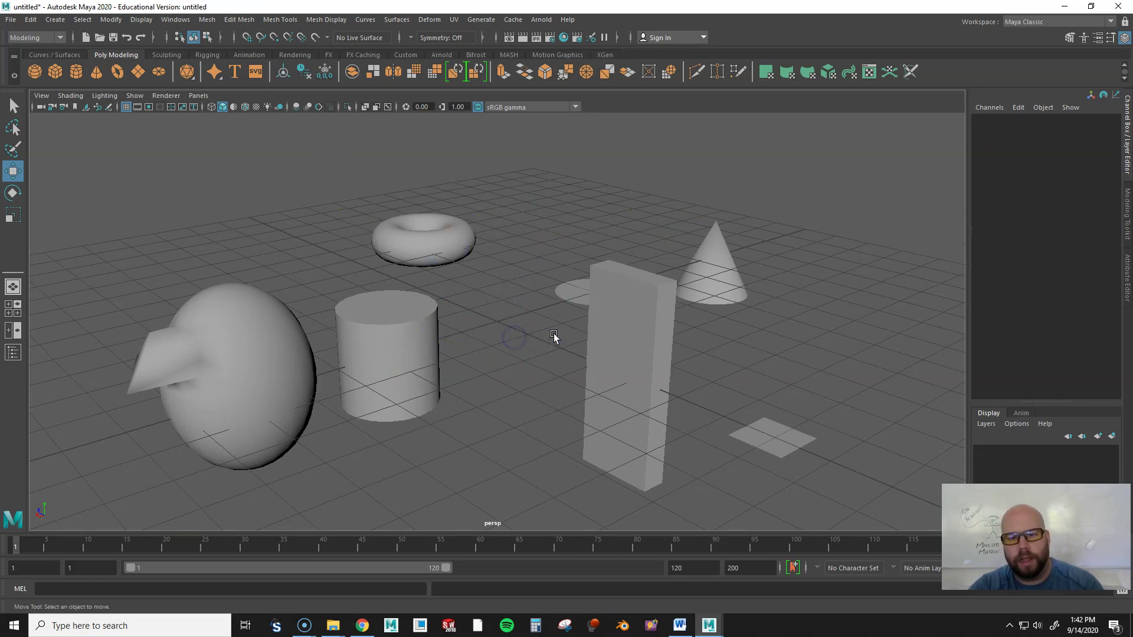
# Delete the plane, cone, disc, torus and cylinder, keeping the egg-shaped sphere and the tall box.
pyautogui.click(262, 379)
pyautogui.click(663, 379)
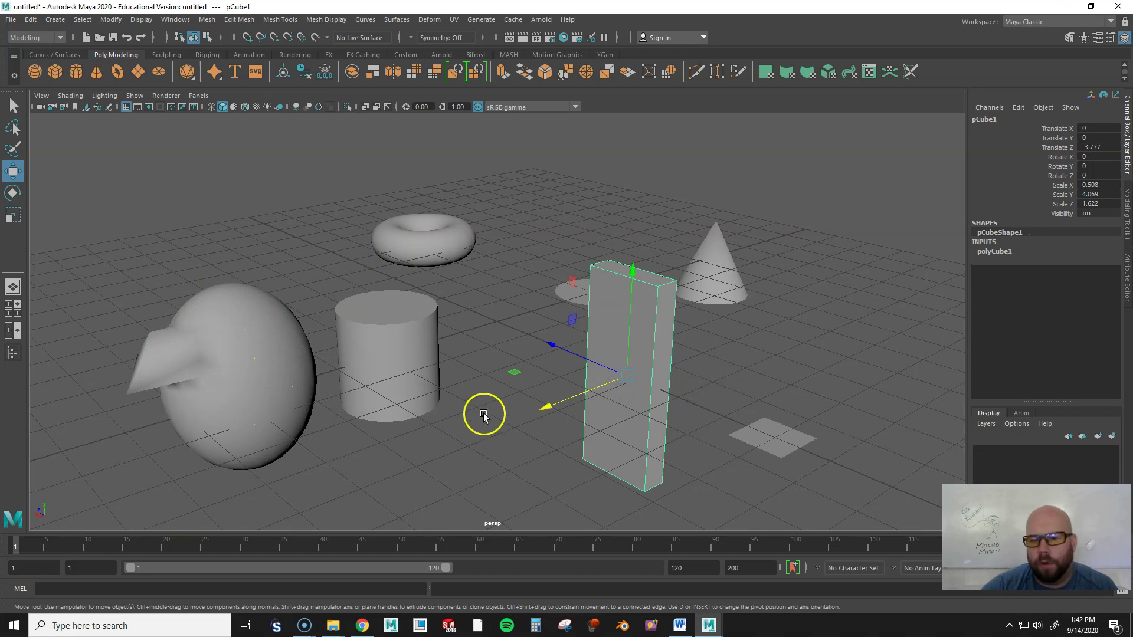
pyautogui.click(764, 443)
pyautogui.press('Delete')
pyautogui.click(715, 275)
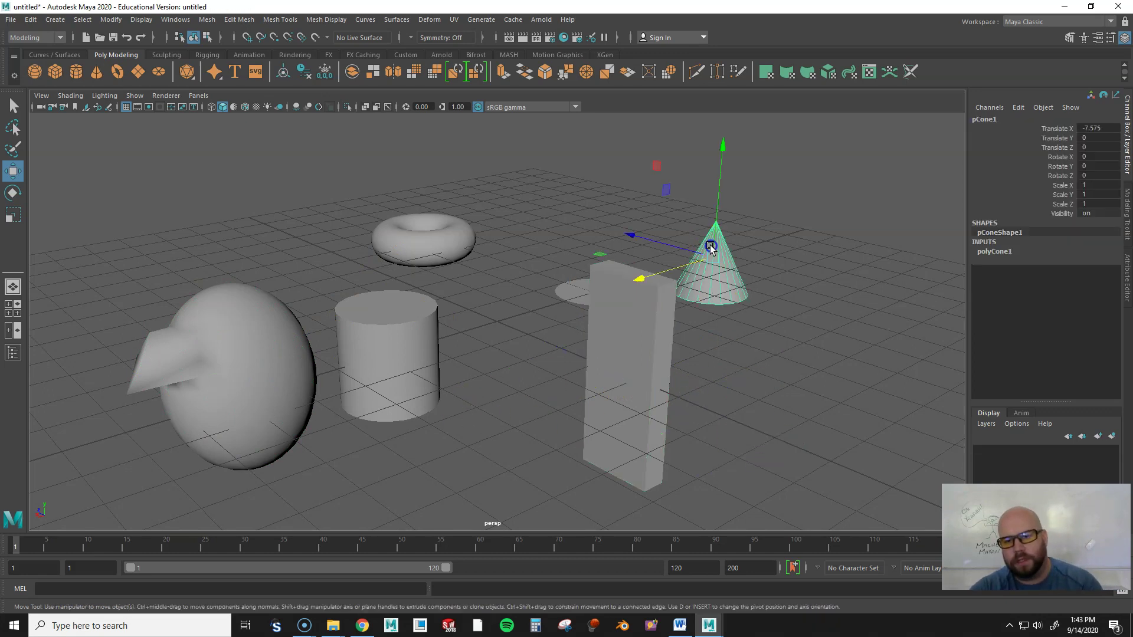
pyautogui.press('Delete')
pyautogui.click(566, 294)
pyautogui.press('Delete')
pyautogui.click(419, 239)
pyautogui.press('Delete')
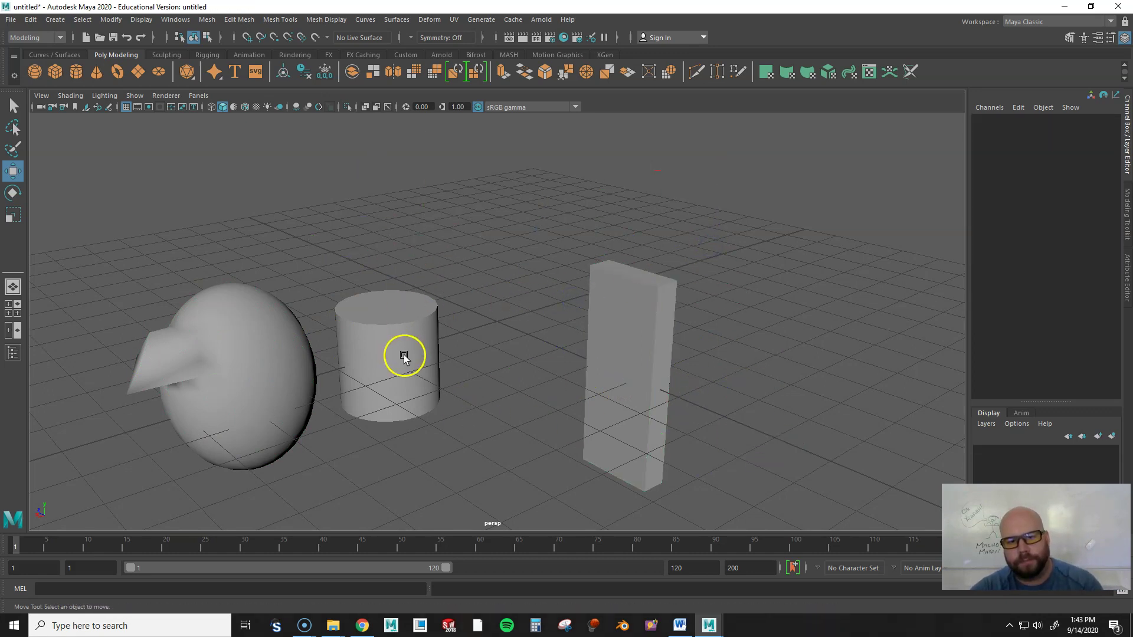
pyautogui.click(405, 354)
pyautogui.press('Delete')
# Delete the egg-shaped sphere in object mode, and undo the deletion.
pyautogui.click(224, 363)
pyautogui.press('Delete')
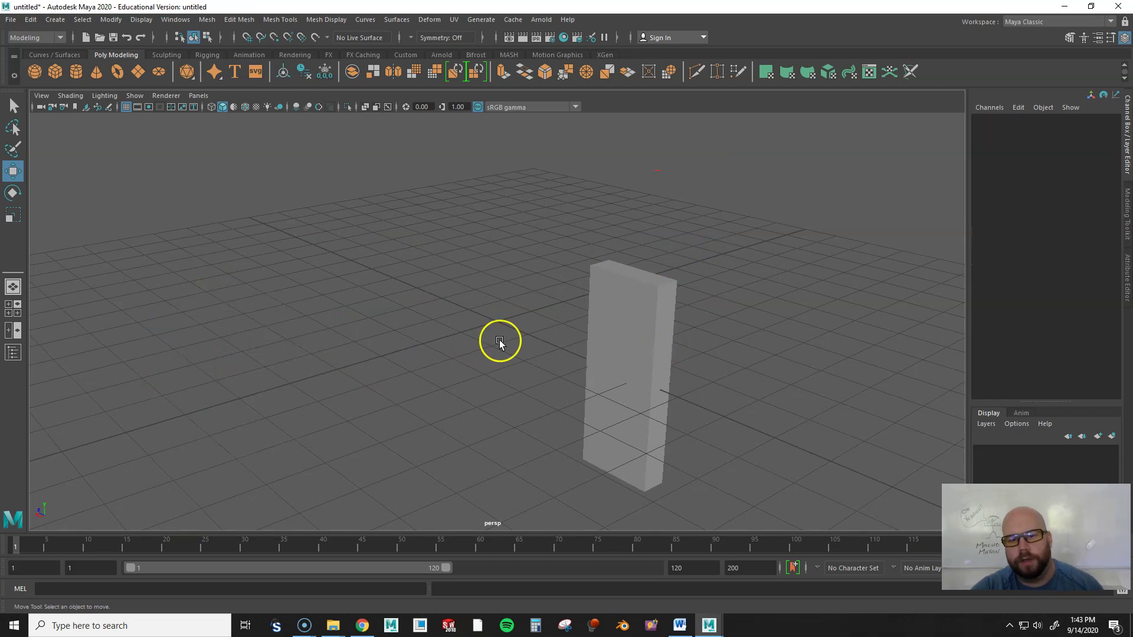
pyautogui.hotkey('ctrl', 'z')
# Switch the sphere to face mode, delete a single face on its side, and undo the deletion.
pyautogui.moveTo(253, 301); pyautogui.dragTo(253, 343, button='right')
pyautogui.click(252, 347)
pyautogui.press('Delete')
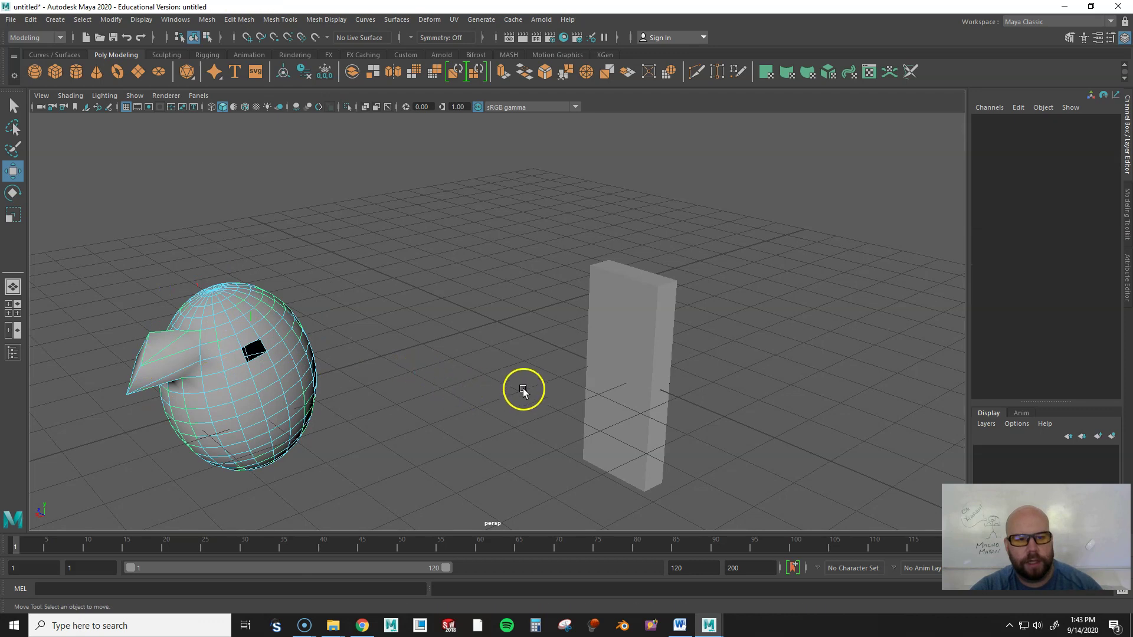
pyautogui.hotkey('ctrl', 'z')
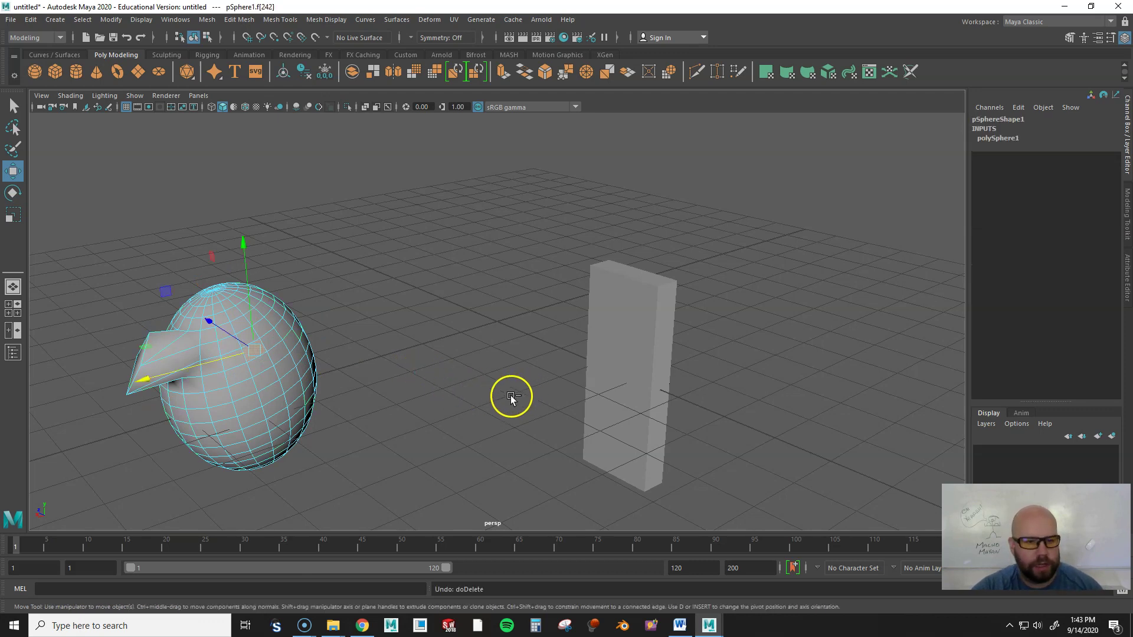
# Return the egg-shaped sphere to object mode and delete the whole object.
pyautogui.moveTo(256, 361); pyautogui.dragTo(295, 282, button='right')
pyautogui.click(263, 353)
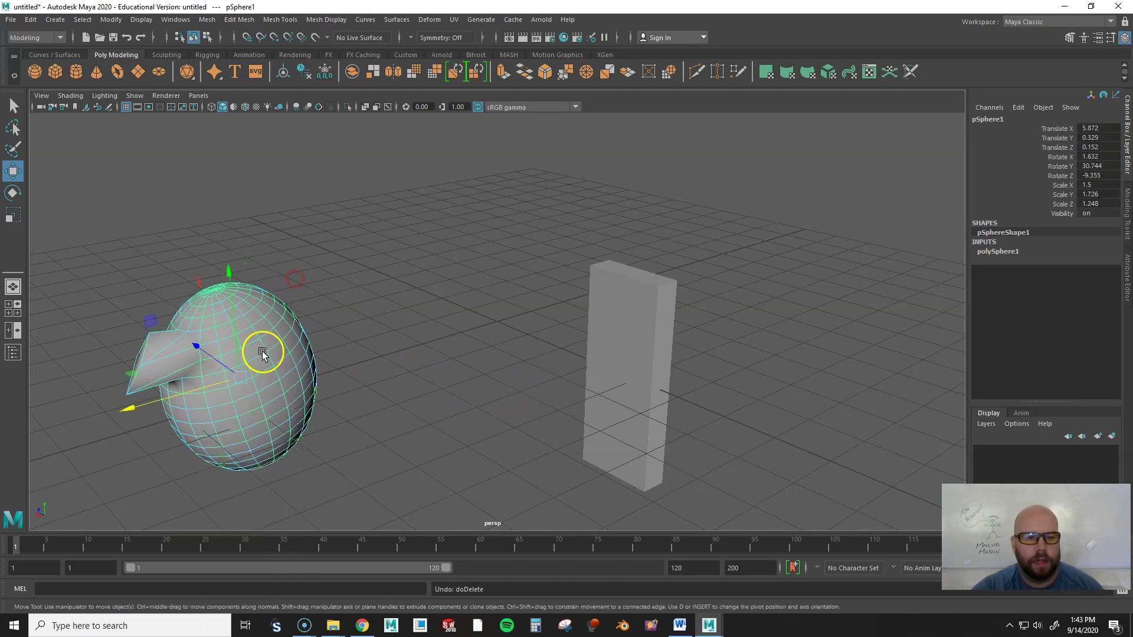
pyautogui.press('Delete')
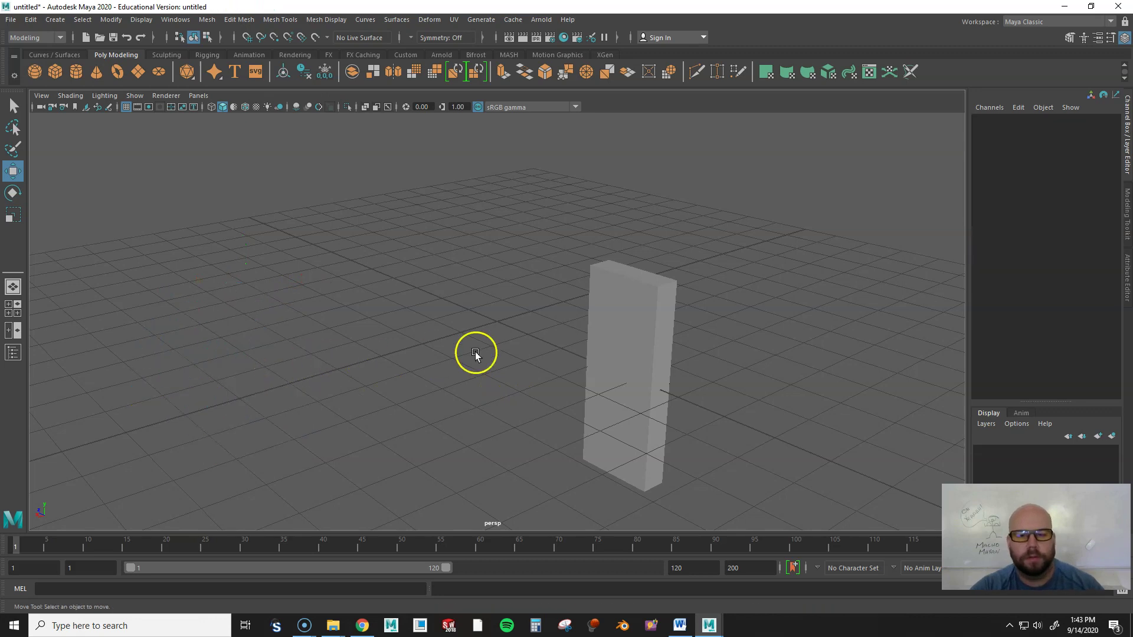
# Select the tall box, frame it in the view and show its detailed shape attributes.
pyautogui.click(626, 370)
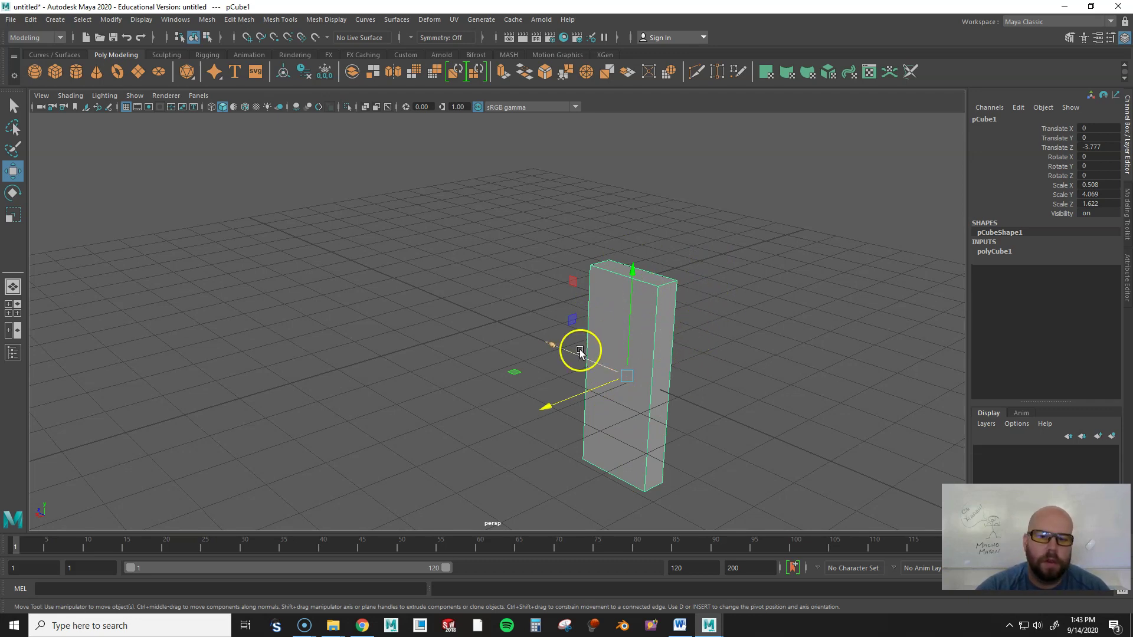
pyautogui.click(620, 353)
pyautogui.press('f')
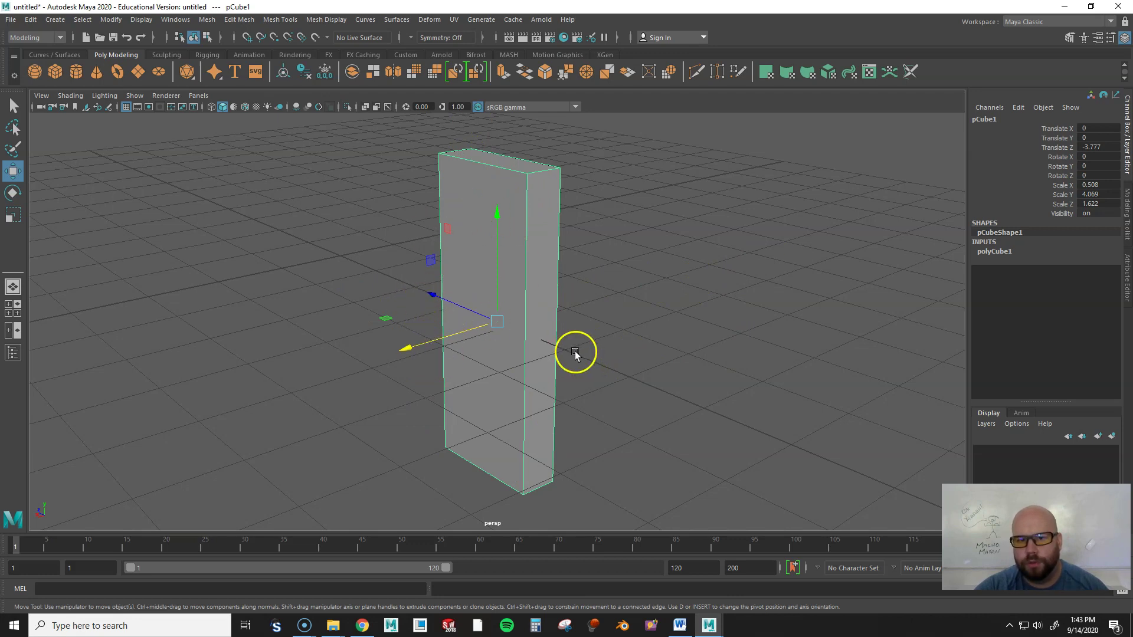
pyautogui.click(1128, 288)
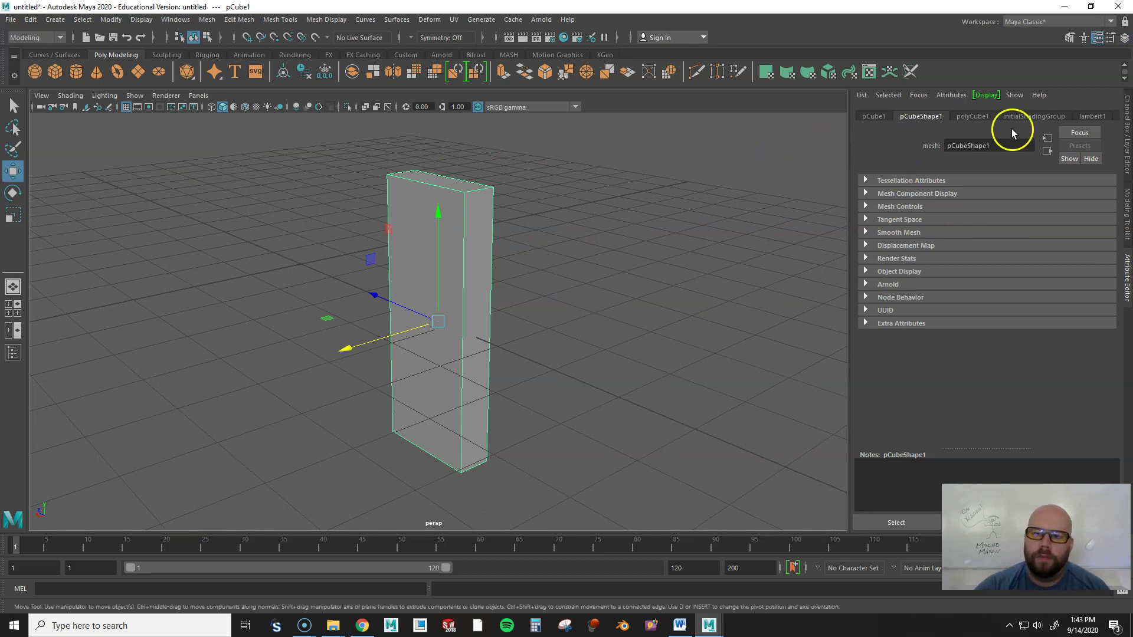
# Subdivide the tall box into 4 width, 10 height and 6 depth subdivisions.
pyautogui.click(974, 117)
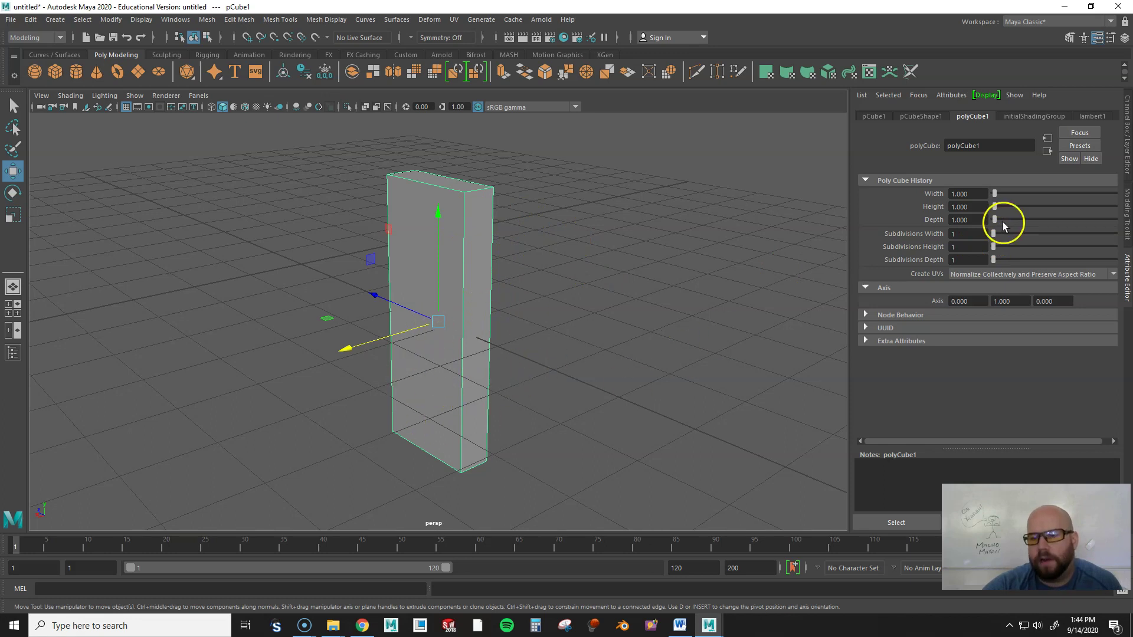
pyautogui.moveTo(995, 235); pyautogui.dragTo(1007, 260)
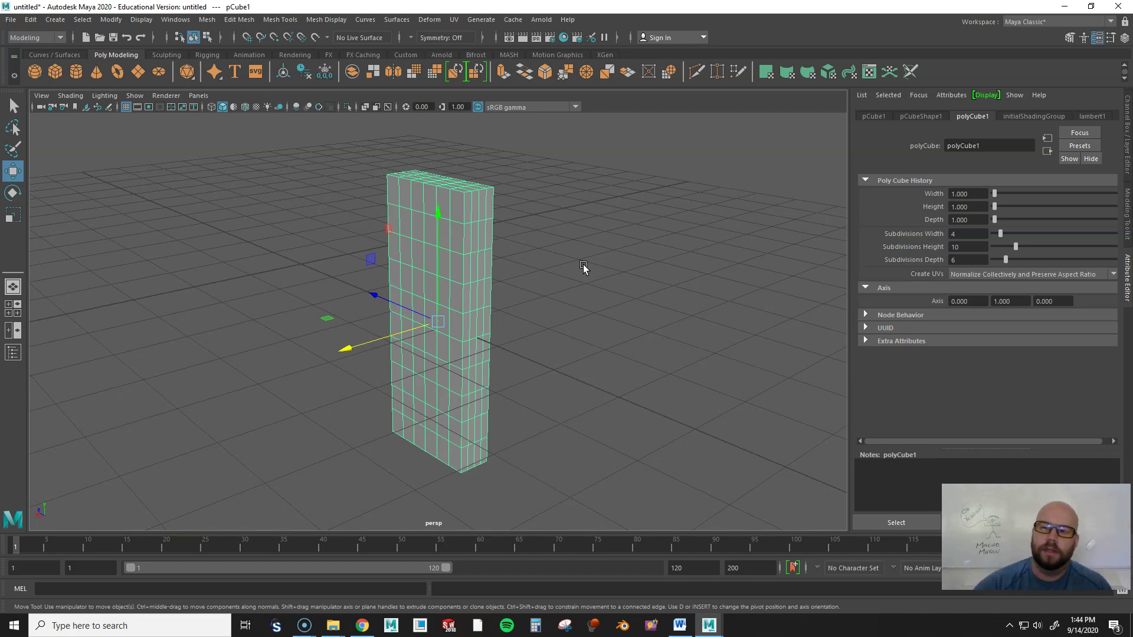
pyautogui.click(604, 236)
pyautogui.click(432, 263)
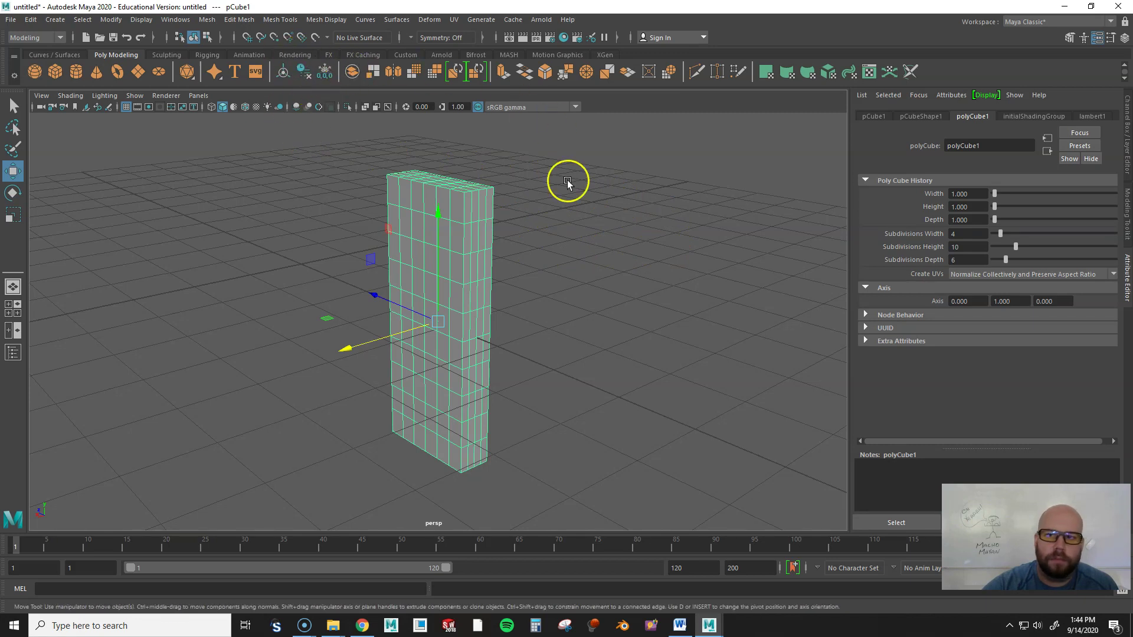
# Assign a new Anisotropic material to the tall box and set its color to cyan.
pyautogui.click(296, 54)
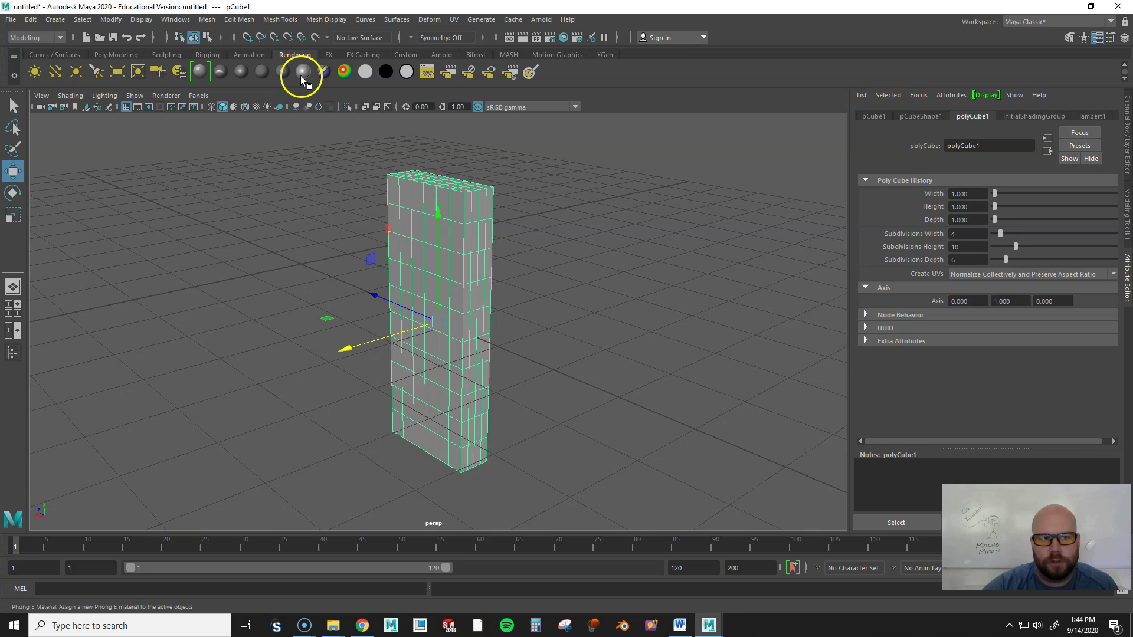
pyautogui.click(220, 73)
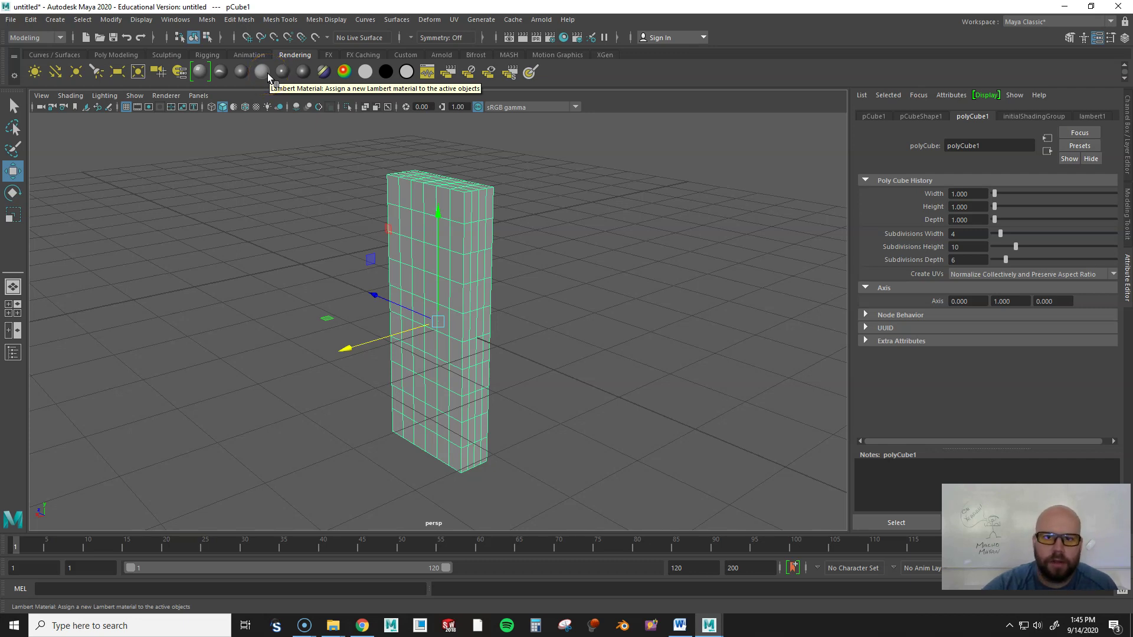
pyautogui.click(361, 209)
pyautogui.click(222, 72)
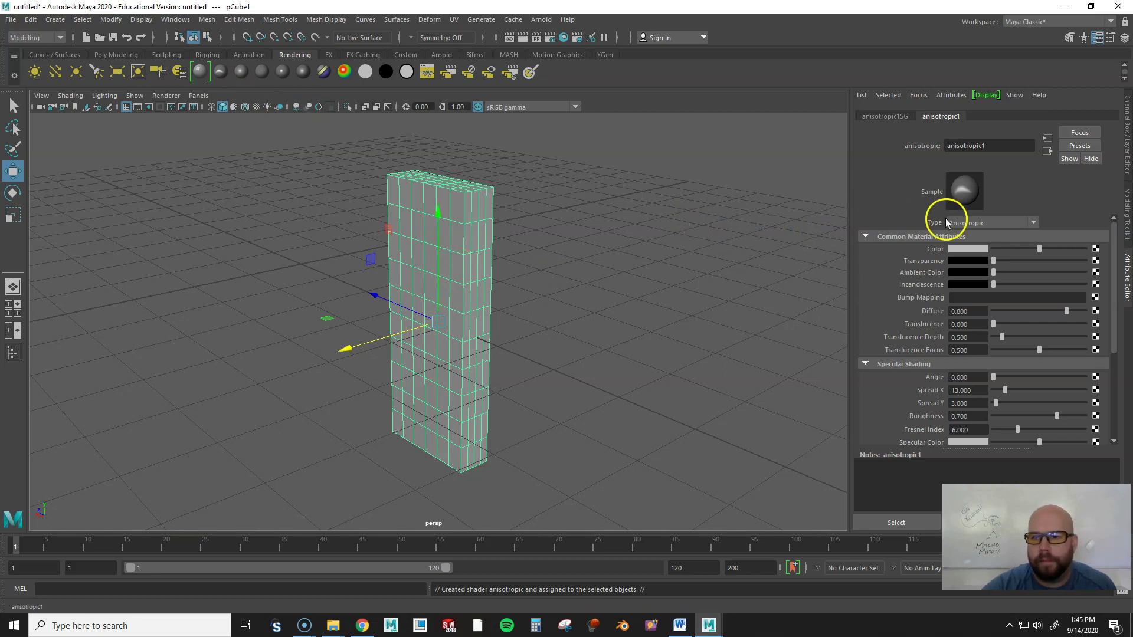
pyautogui.click(975, 250)
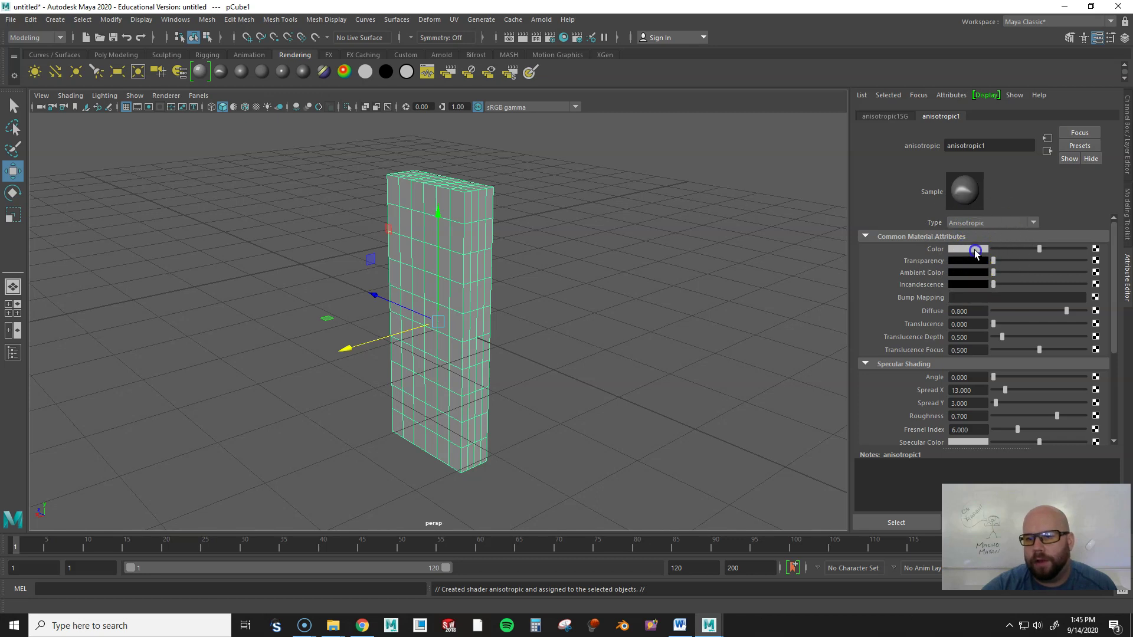
pyautogui.click(969, 220)
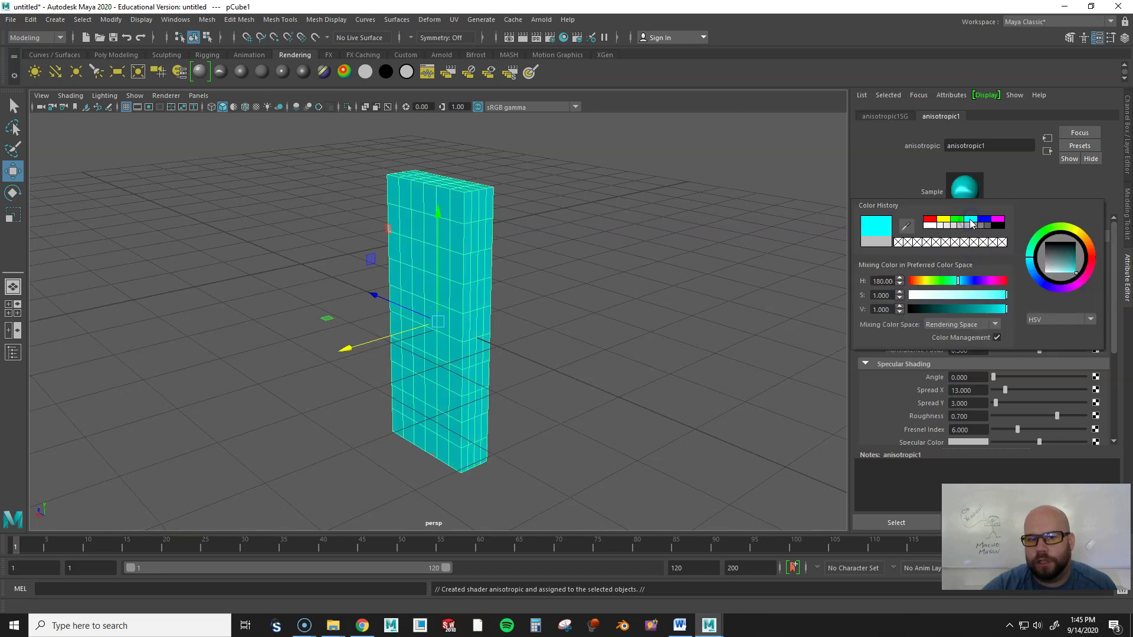
pyautogui.click(672, 284)
# Select a block of faces two wide and four high on the box's broad front side and assign them a new red Blinn material.
pyautogui.click(447, 310)
pyautogui.moveTo(420, 269); pyautogui.dragTo(412, 302, button='right')
pyautogui.click(420, 261)
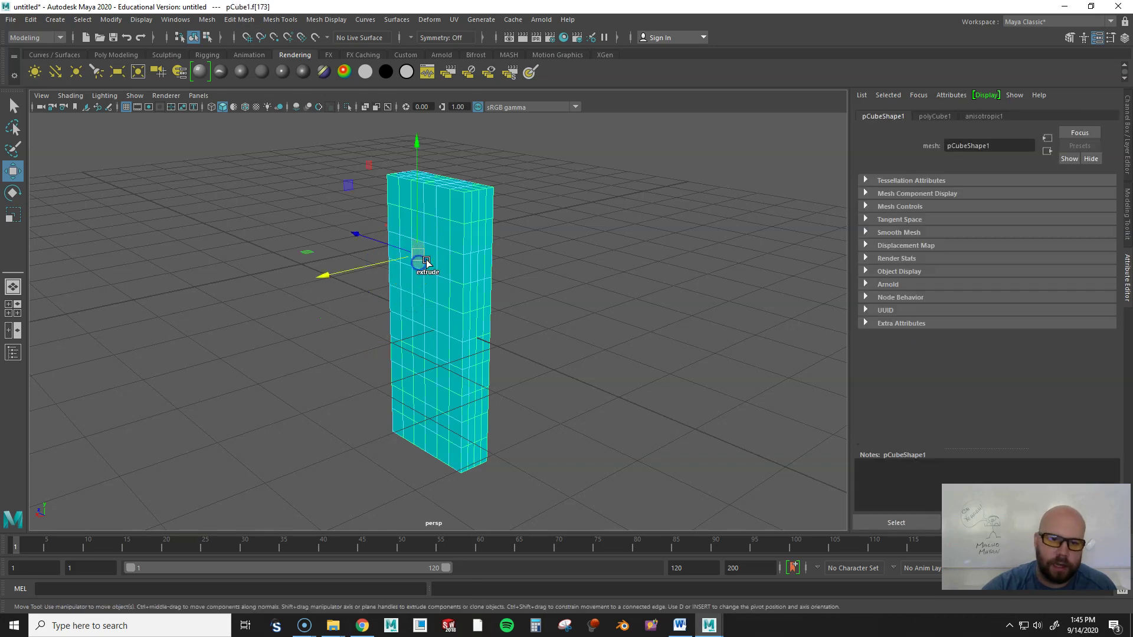
pyautogui.keyDown('shift'); pyautogui.moveTo(430, 253); pyautogui.dragTo(416, 338); pyautogui.keyUp('shift')
pyautogui.keyDown('shift'); pyautogui.click(416, 338); pyautogui.keyUp('shift')
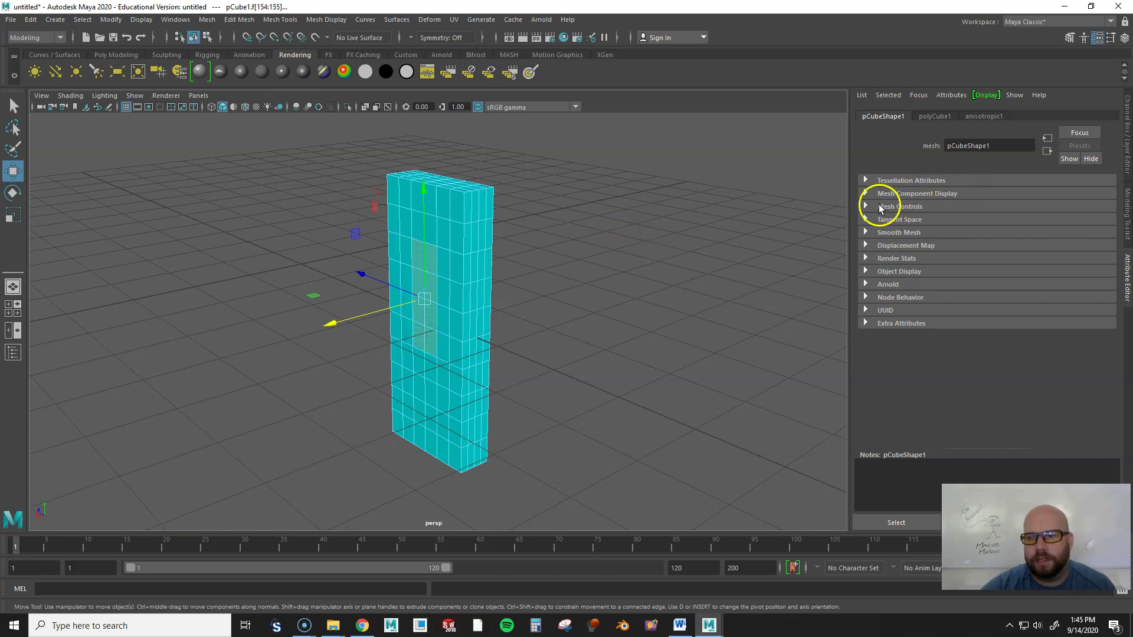
pyautogui.click(243, 76)
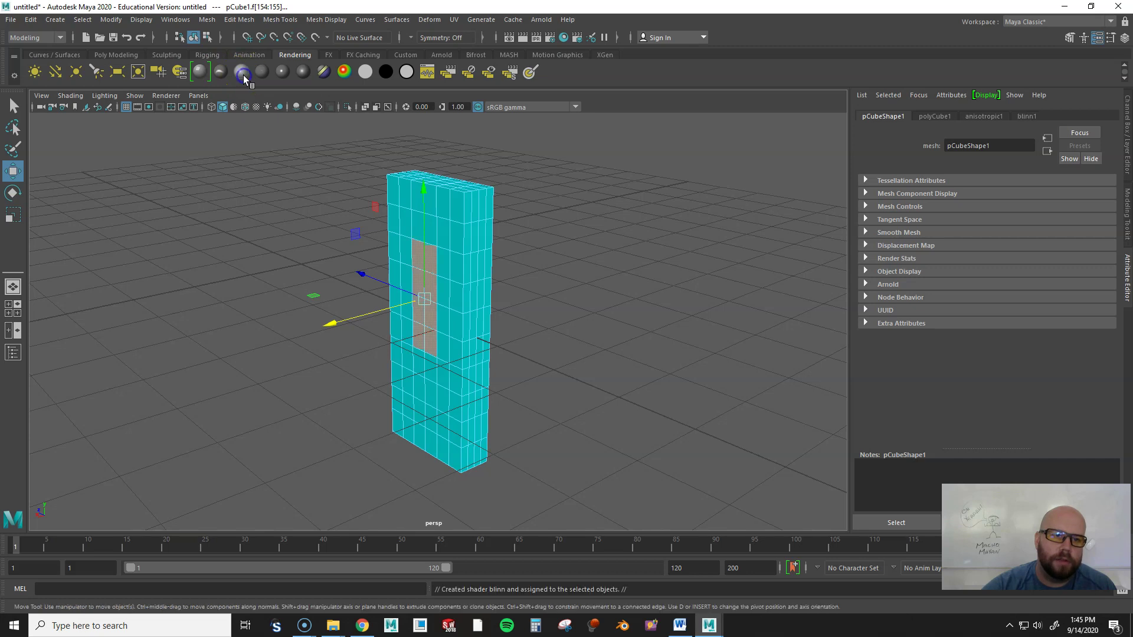
pyautogui.click(977, 249)
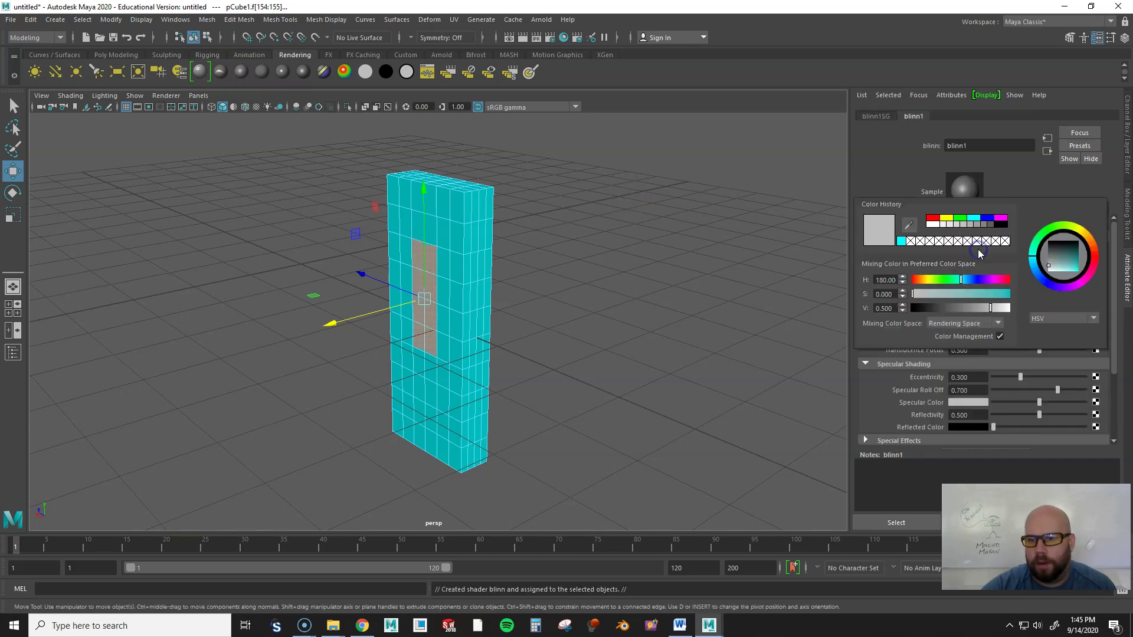
pyautogui.click(931, 218)
pyautogui.click(738, 286)
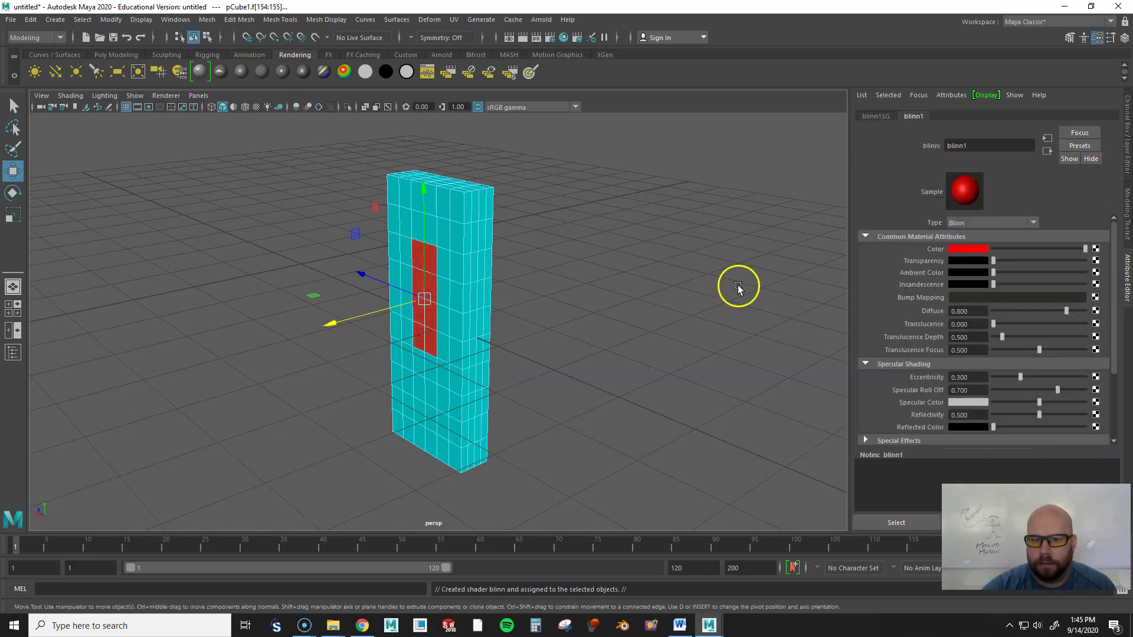
# Return the box to object mode and clear the selection.
pyautogui.click(655, 318)
pyautogui.click(411, 291)
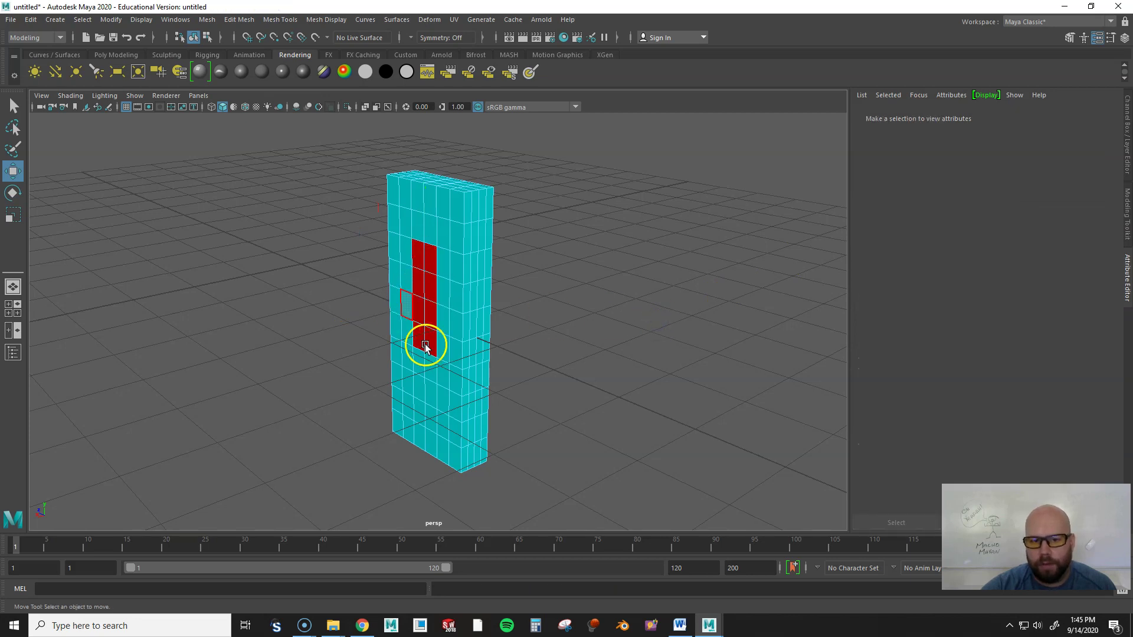
pyautogui.moveTo(453, 290); pyautogui.dragTo(508, 272, button='right')
pyautogui.click(630, 254)
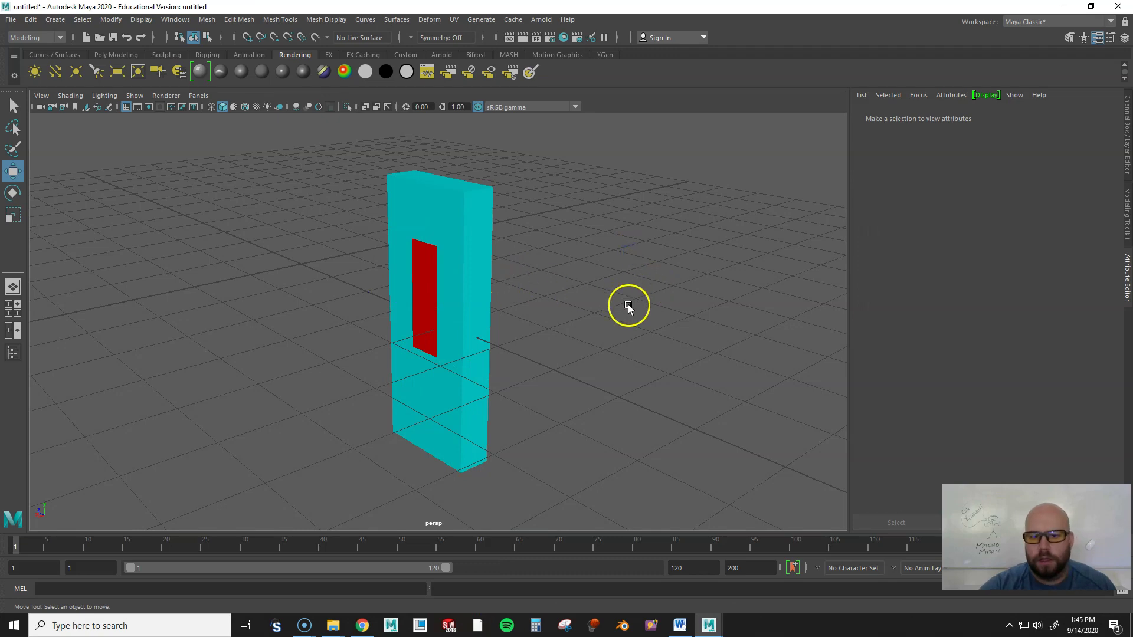
pyautogui.moveTo(571, 302)
pyautogui.keyDown('alt'); pyautogui.mouseDown()
pyautogui.moveTo(660, 302)
pyautogui.moveTo(569, 305)
pyautogui.moveTo(506, 331)
pyautogui.moveTo(468, 265)
pyautogui.moveTo(559, 306)
pyautogui.moveTo(636, 305)
pyautogui.moveTo(562, 303)
pyautogui.moveTo(614, 311)
pyautogui.moveTo(602, 320)
pyautogui.moveTo(587, 311)
pyautogui.mouseUp(); pyautogui.keyUp('alt')
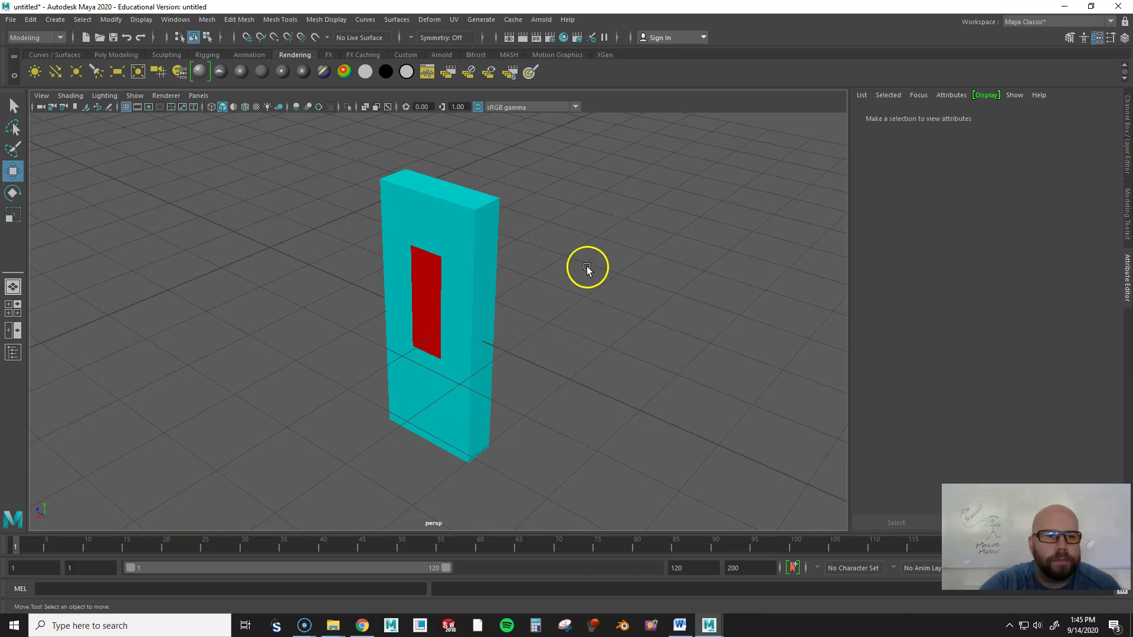
pyautogui.click(592, 249)
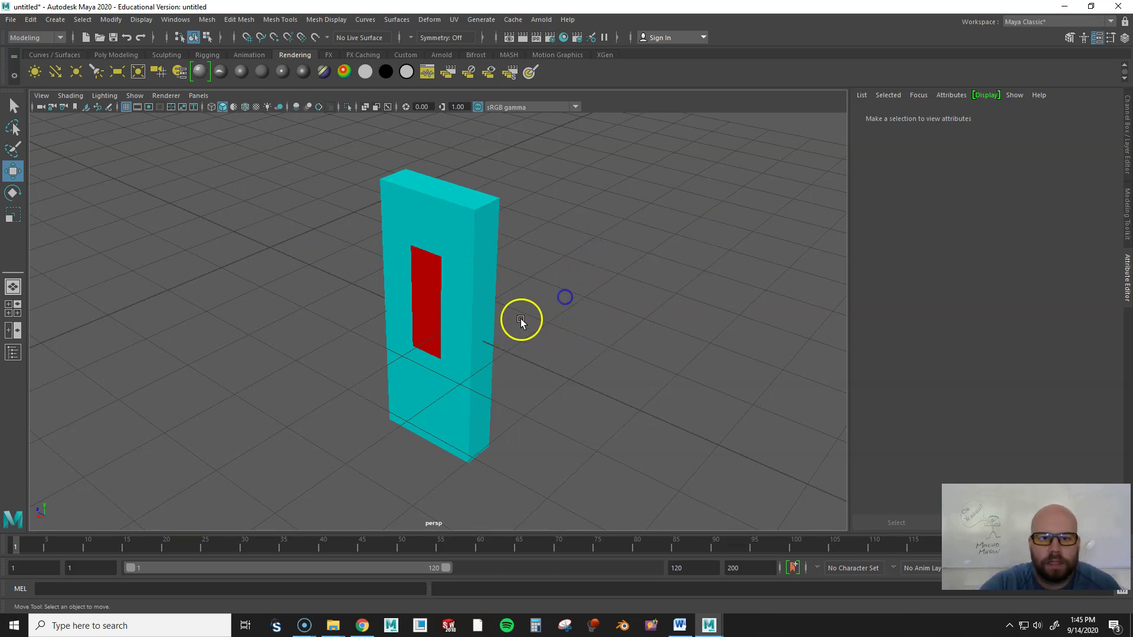
pyautogui.scroll(-2, 508, 321)
pyautogui.scroll(1, 510, 315)
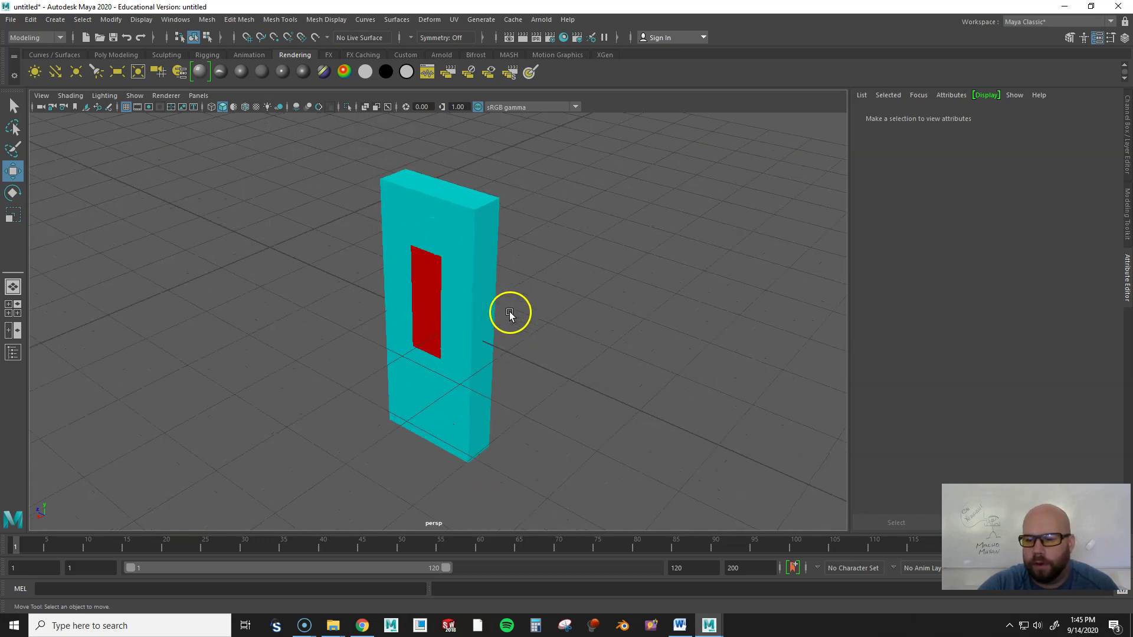
pyautogui.scroll(1, 546, 217)
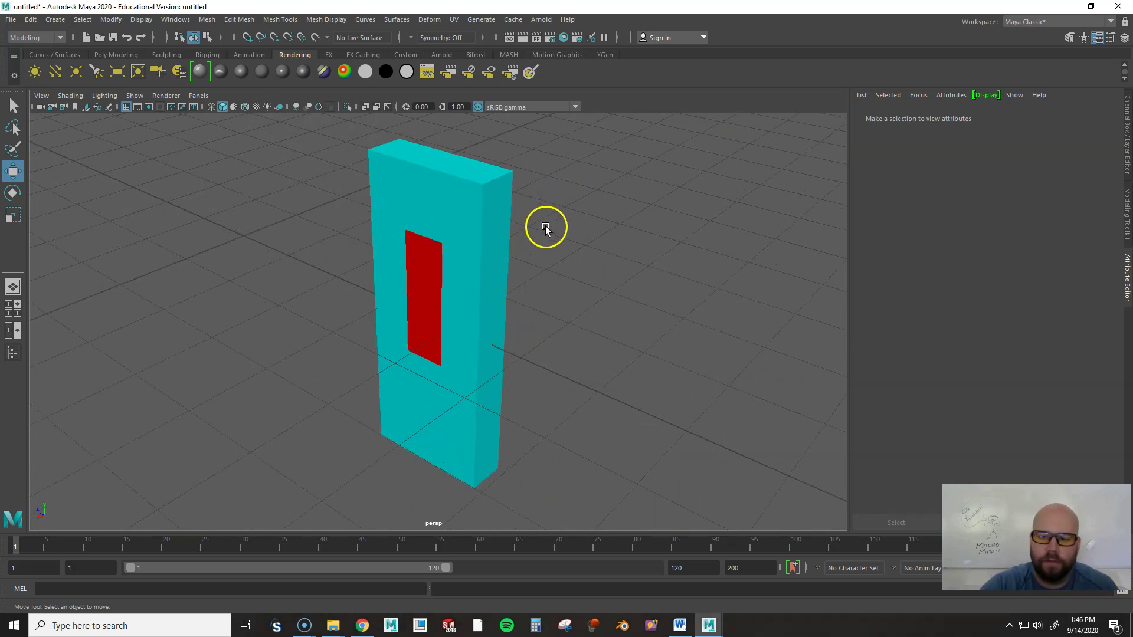
pyautogui.keyDown('alt'); pyautogui.moveTo(577, 291); pyautogui.dragTo(593, 311, button='right'); pyautogui.keyUp('alt')
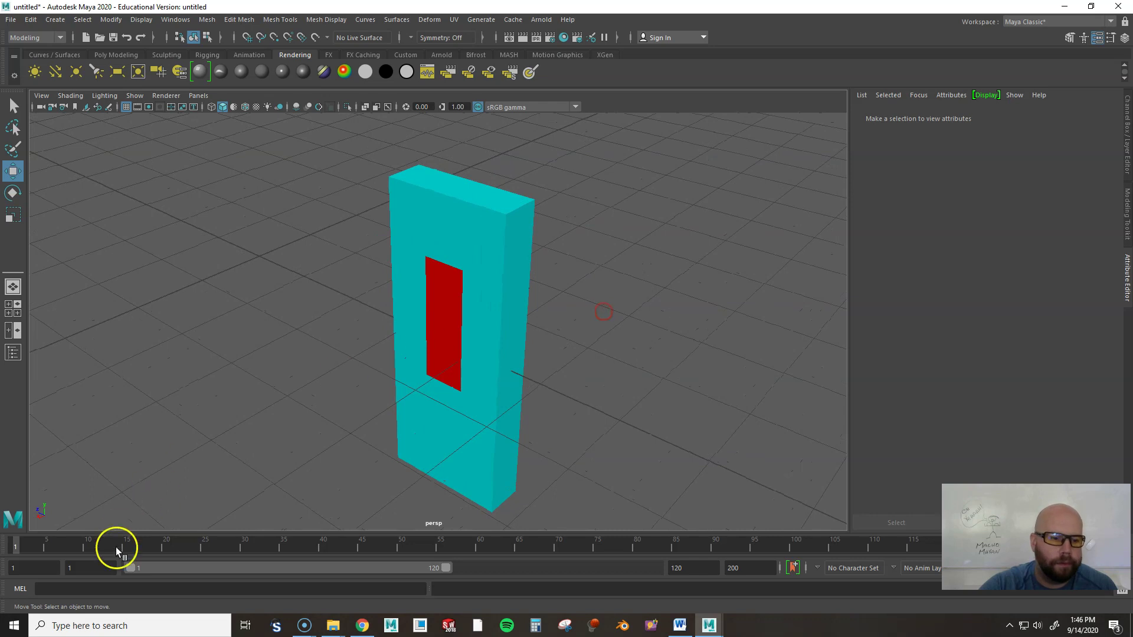